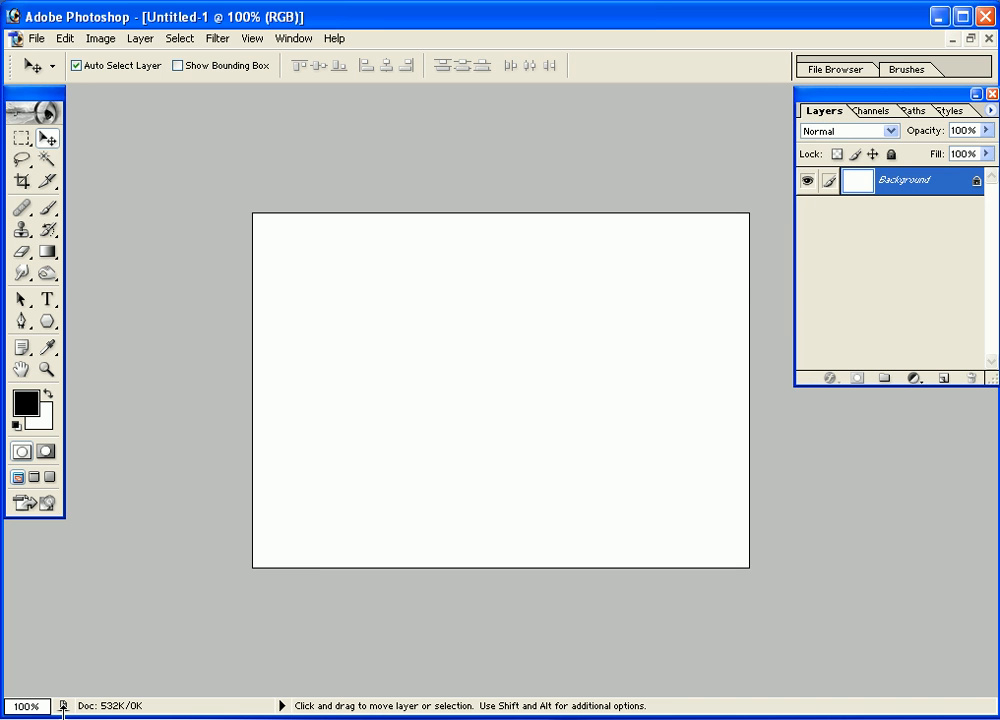
- Place the On-Screen Keyboard clear of the text area and add a 72 pt text layer with the letter a
{"action": "key", "text": "alt+Tab"}
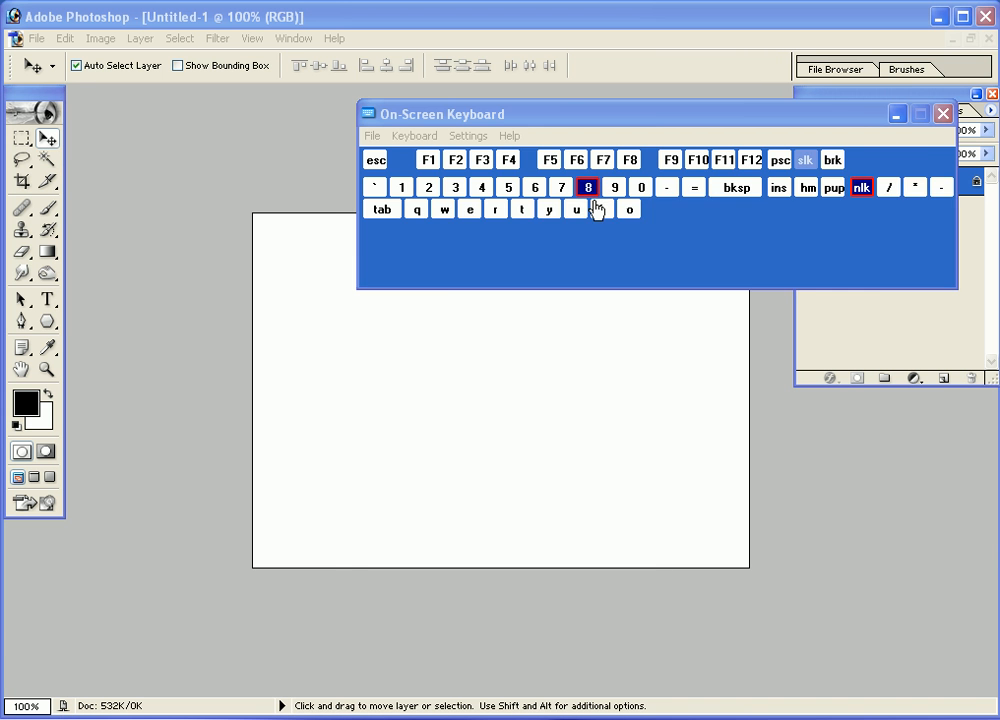
{"action": "left_click_drag", "start_coordinate": [669, 106], "coordinate": [301, 574]}
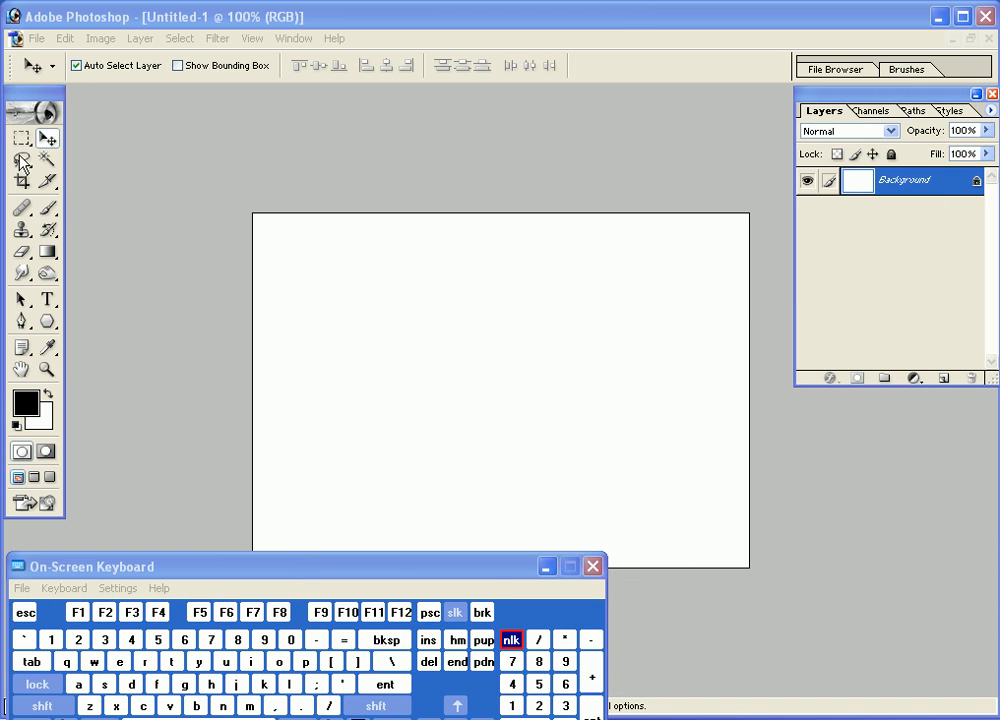
{"action": "left_click", "coordinate": [45, 306]}
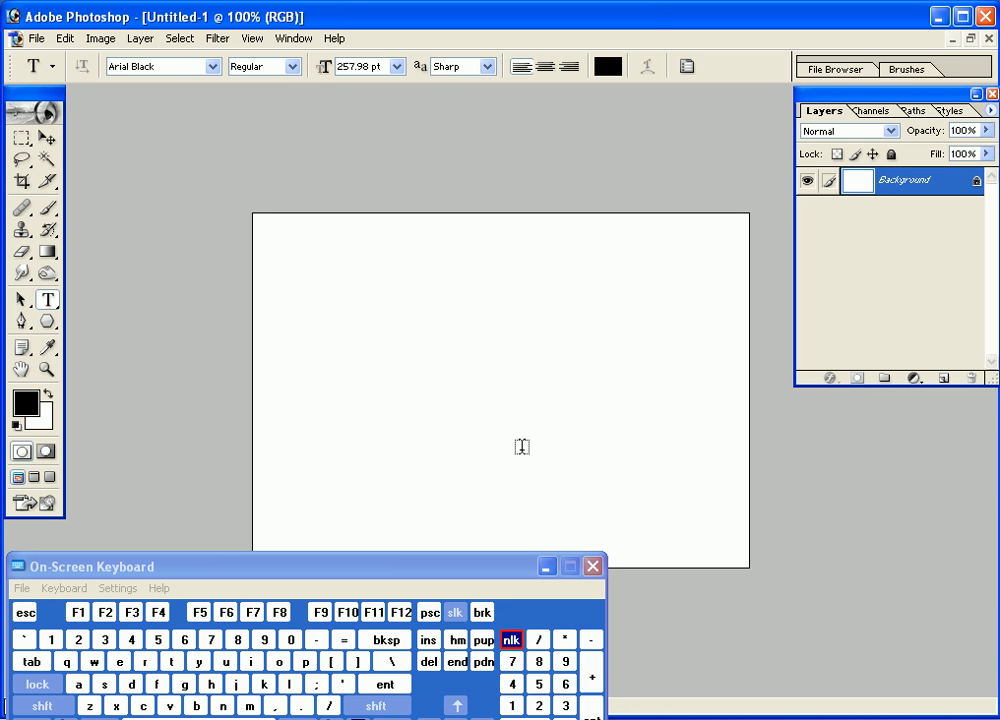
{"action": "left_click", "coordinate": [443, 400]}
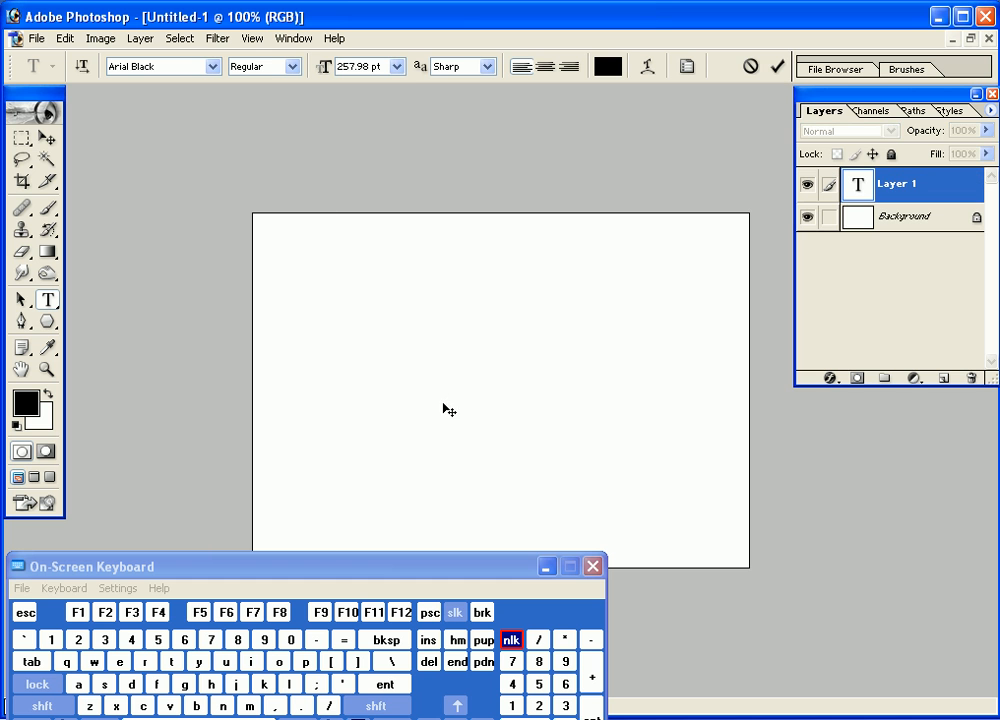
{"action": "left_click", "coordinate": [397, 66]}
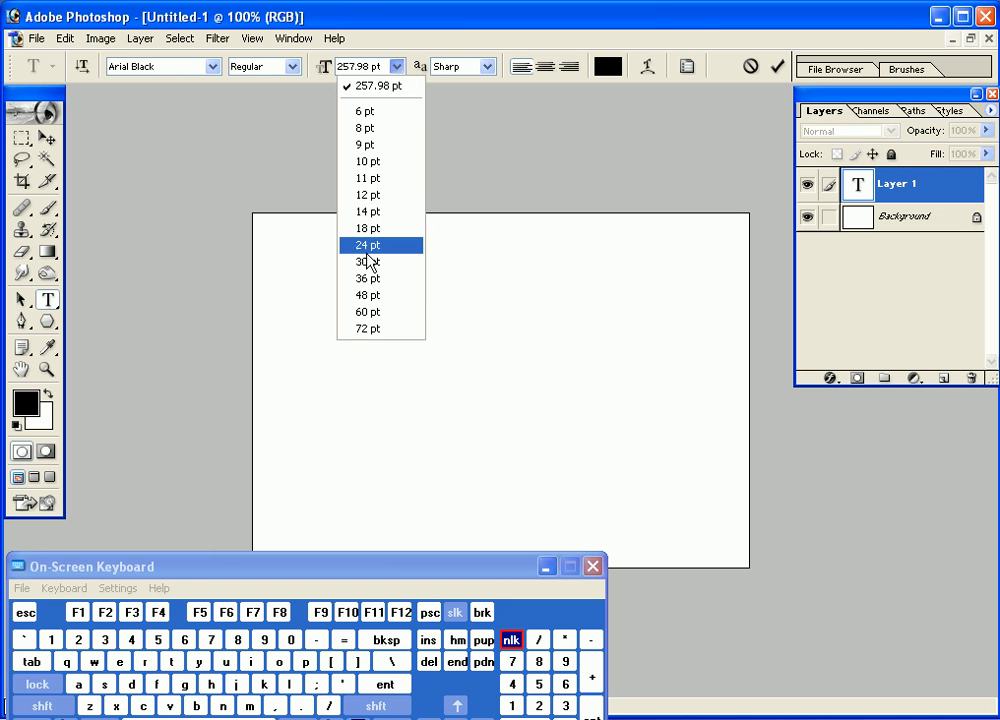
{"action": "left_click", "coordinate": [362, 333]}
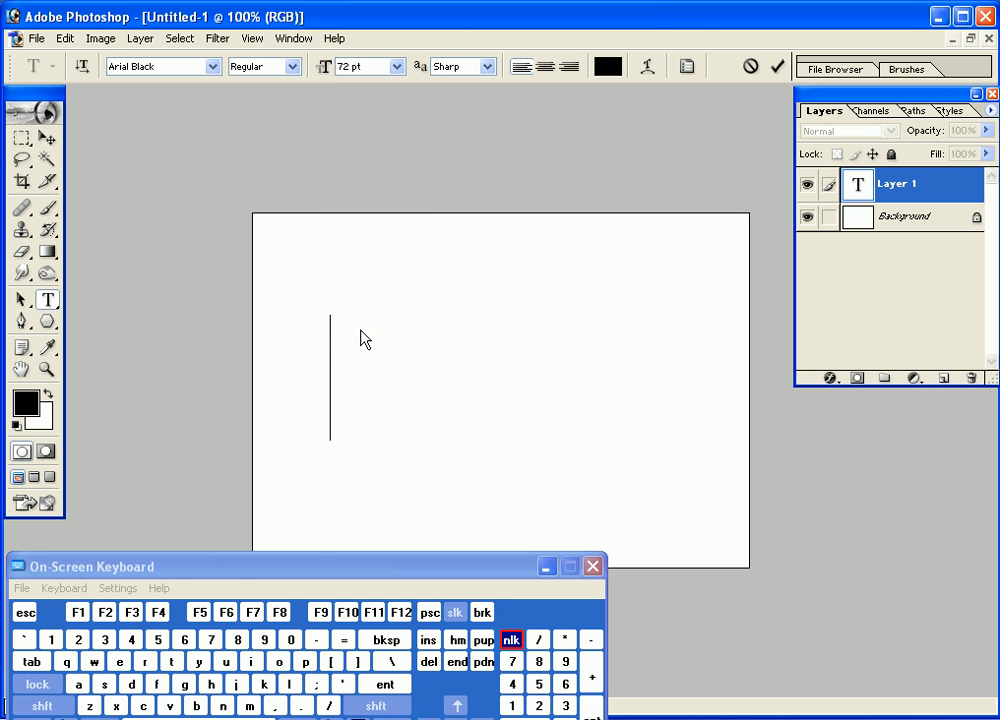
{"action": "left_click", "coordinate": [79, 684]}
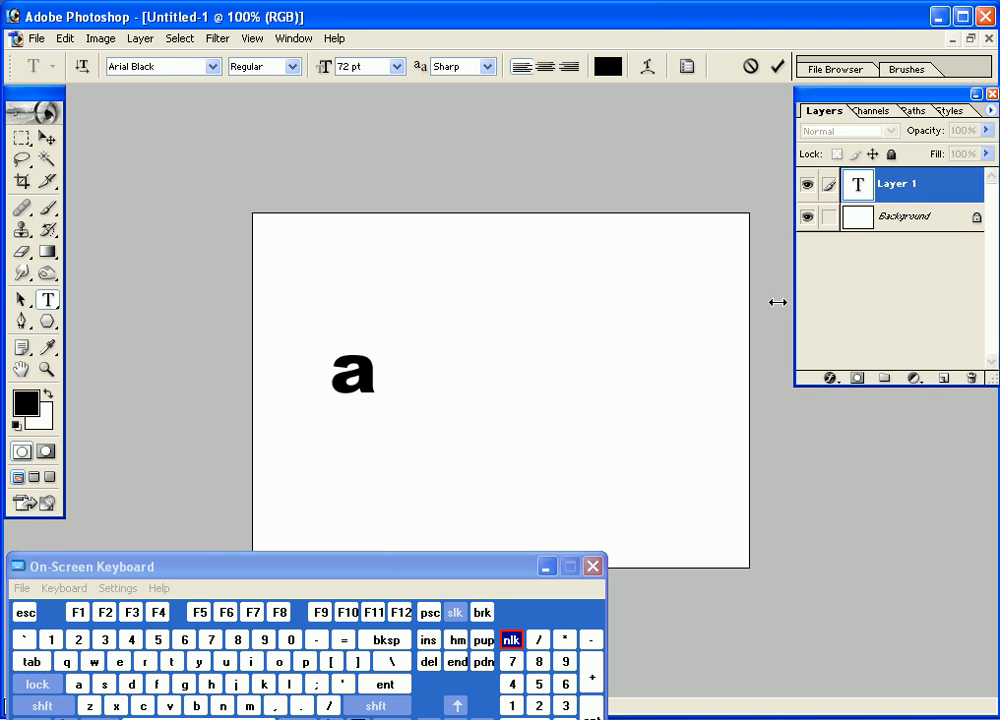
{"action": "left_click", "coordinate": [836, 312]}
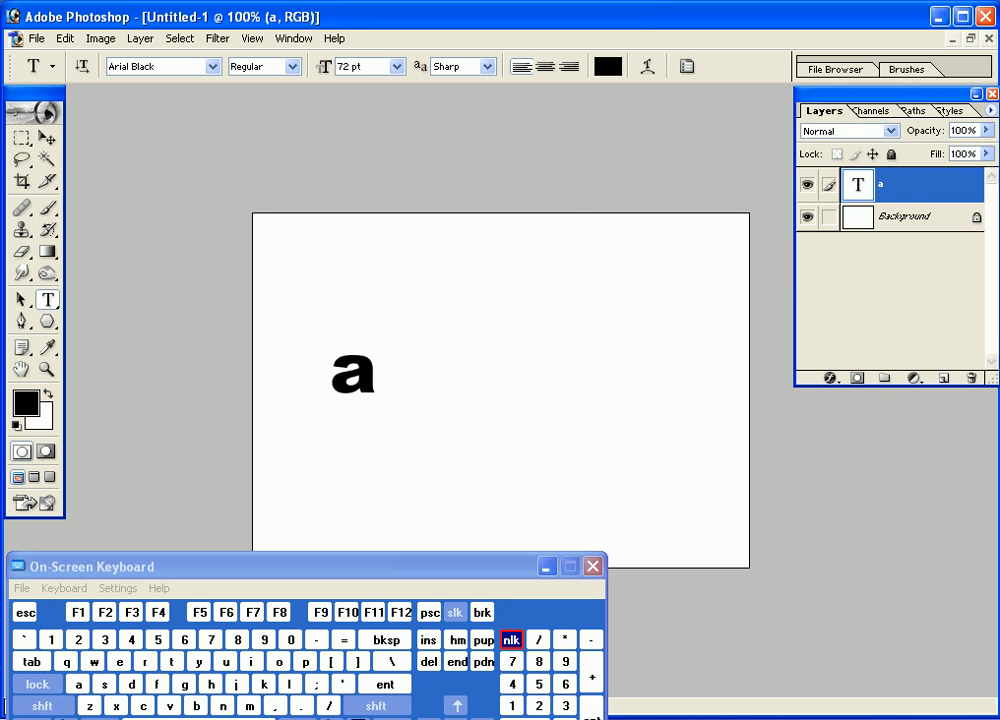
- Add a separate text layer with the letter s, just right of the a on the canvas
{"action": "left_click", "coordinate": [47, 137]}
{"action": "left_click", "coordinate": [47, 299]}
{"action": "left_click", "coordinate": [451, 403]}
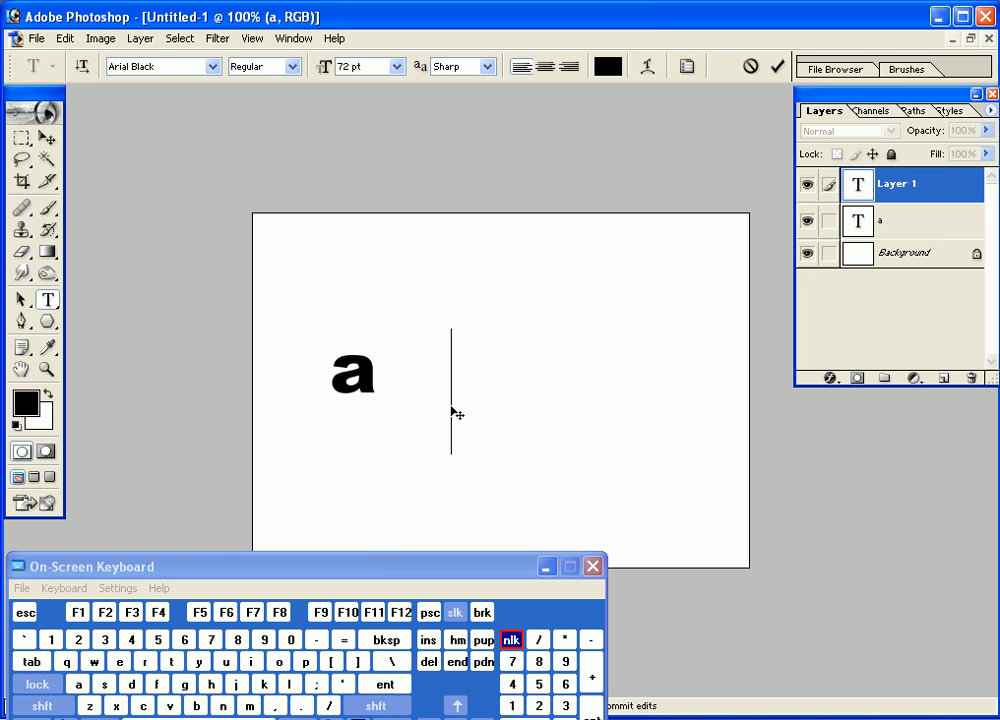
{"action": "type", "text": "s"}
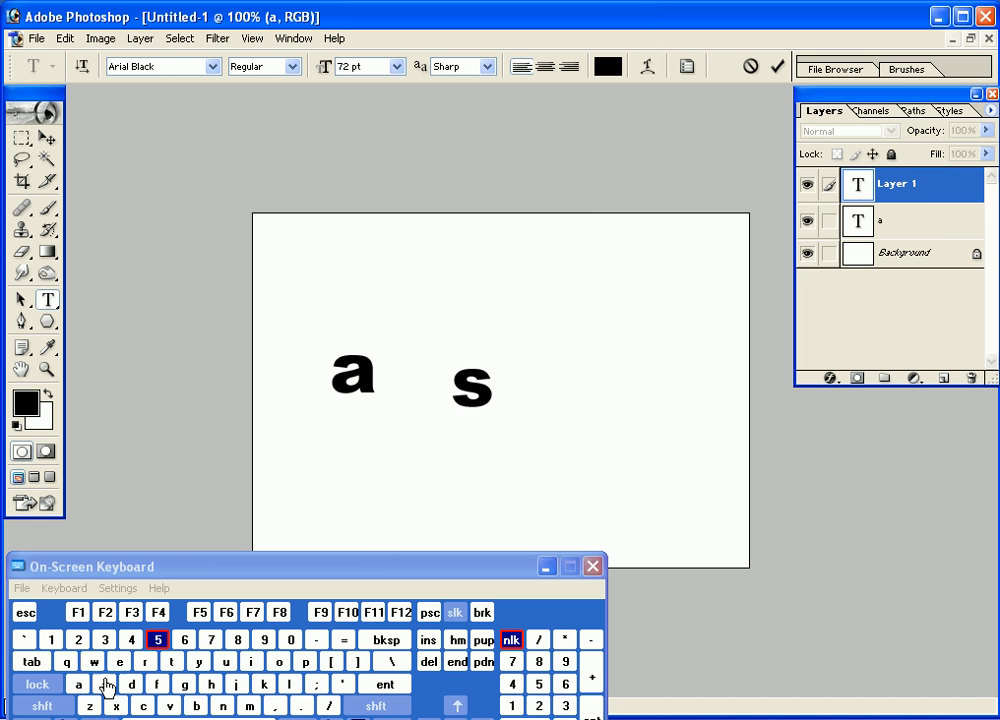
{"action": "left_click", "coordinate": [47, 137]}
- Add a separate text layer with the letter i near the canvas's right side
{"action": "left_click", "coordinate": [606, 339]}
{"action": "left_click", "coordinate": [48, 299]}
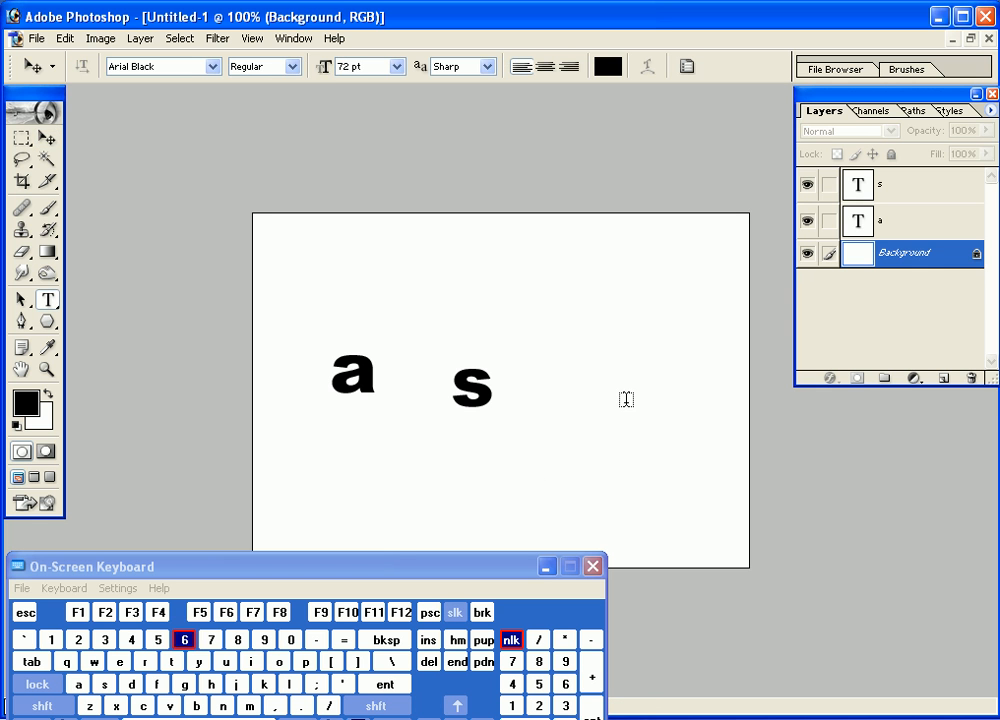
{"action": "left_click", "coordinate": [626, 402]}
{"action": "left_click", "coordinate": [251, 664]}
{"action": "left_click", "coordinate": [48, 138]}
- Add a separate text layer with the letter m below the other letters
{"action": "left_click", "coordinate": [48, 299]}
{"action": "left_click", "coordinate": [484, 494]}
{"action": "left_click", "coordinate": [249, 707]}
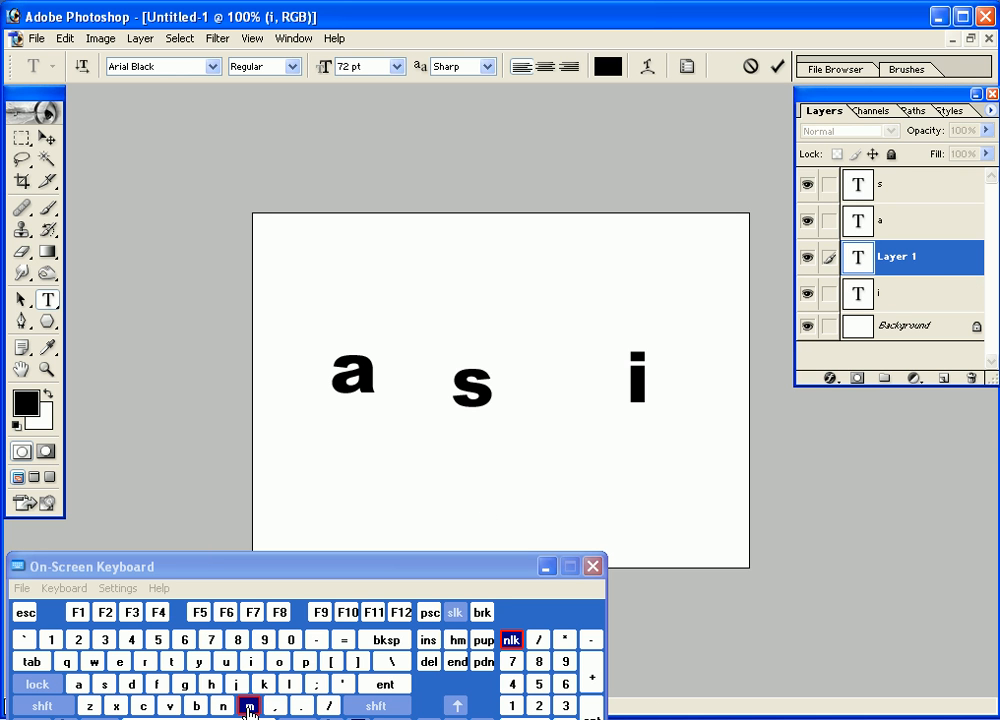
{"action": "left_click", "coordinate": [44, 137]}
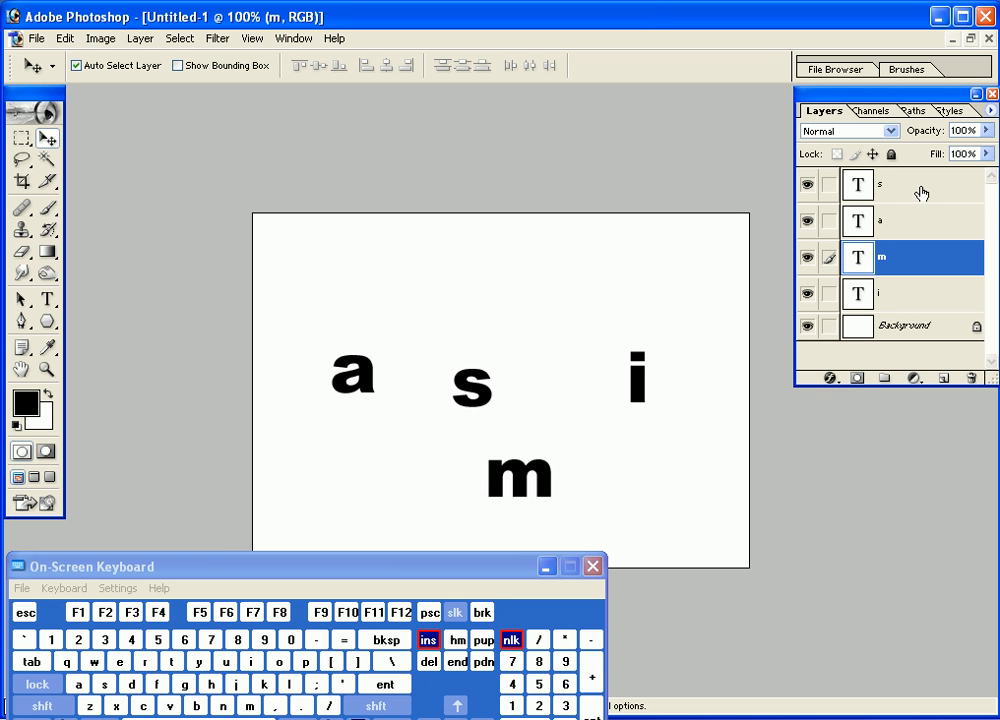
- Reorder the text layers from top to bottom as a, s, i, m and arrange the letters in a row in that order
{"action": "left_click_drag", "start_coordinate": [921, 193], "coordinate": [922, 281]}
{"action": "left_click_drag", "start_coordinate": [911, 237], "coordinate": [913, 312]}
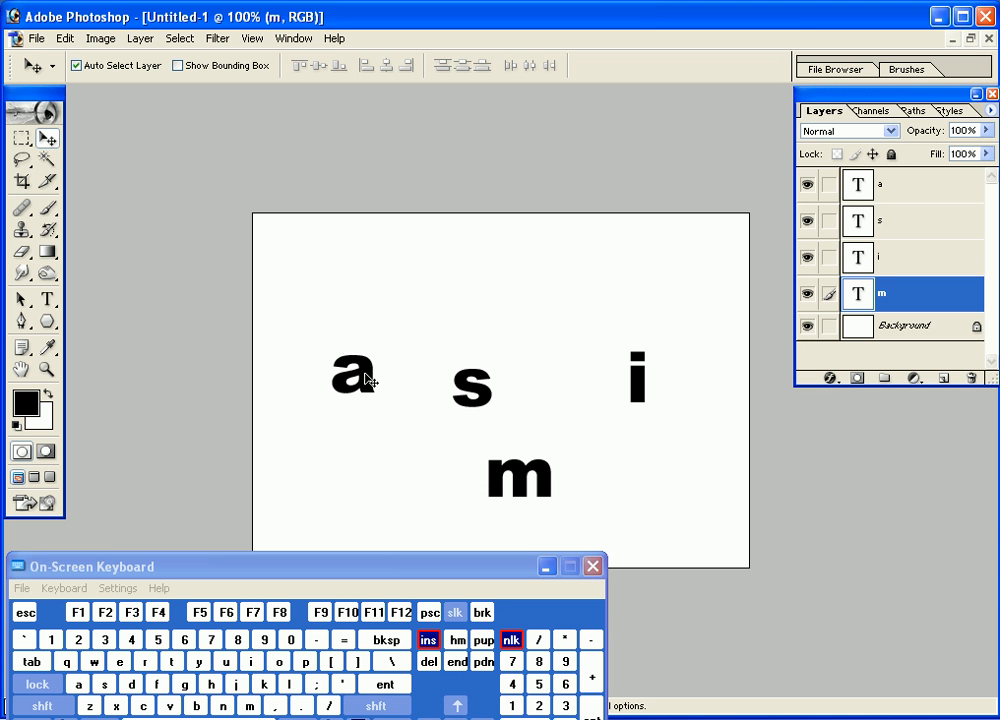
{"action": "left_click_drag", "start_coordinate": [469, 385], "coordinate": [420, 372]}
{"action": "left_click_drag", "start_coordinate": [638, 388], "coordinate": [493, 386]}
{"action": "left_click", "coordinate": [518, 470]}
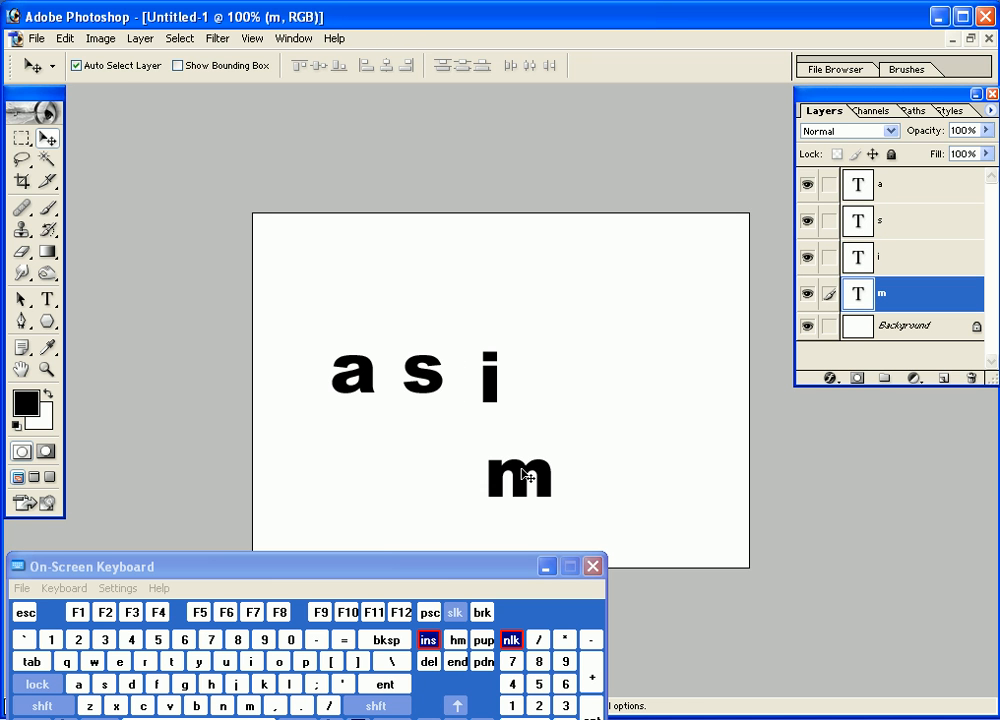
{"action": "left_click_drag", "start_coordinate": [522, 476], "coordinate": [557, 386]}
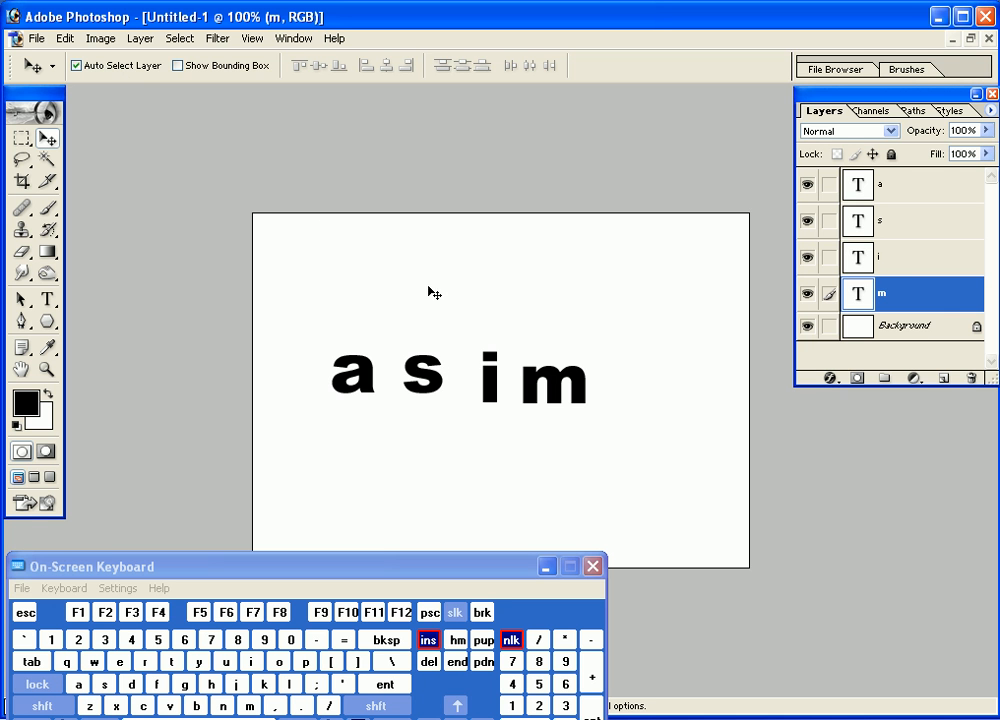
- Link the s, i and m layers to the a layer and align the letters along their bottom edges
{"action": "left_click", "coordinate": [497, 390]}
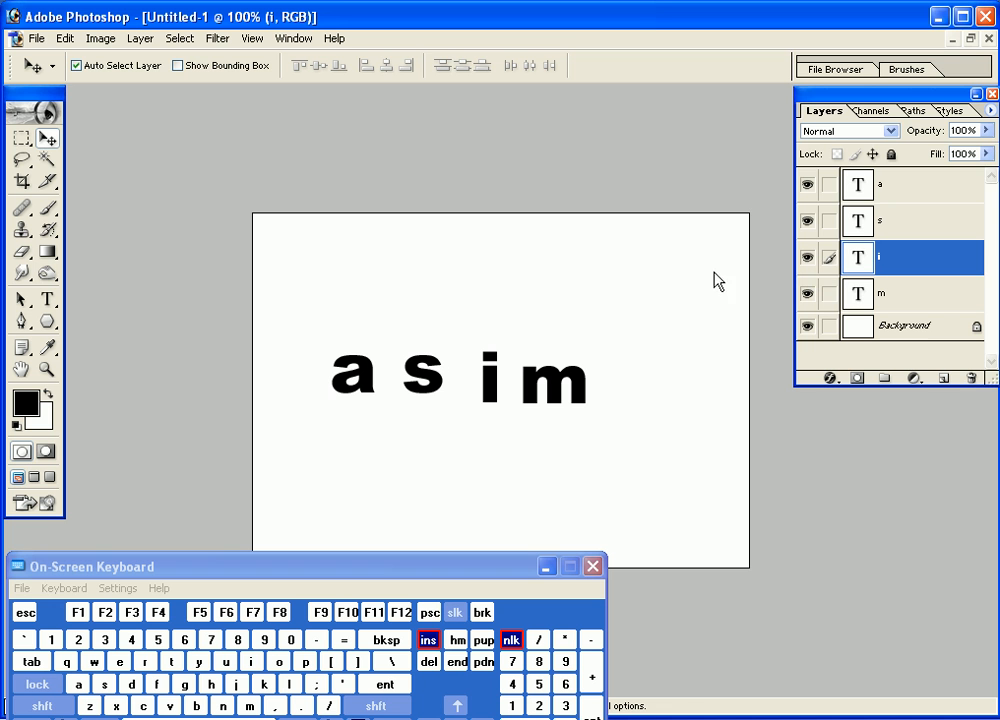
{"action": "left_click", "coordinate": [926, 190]}
{"action": "left_click", "coordinate": [829, 222]}
{"action": "left_click", "coordinate": [829, 257]}
{"action": "left_click", "coordinate": [829, 293]}
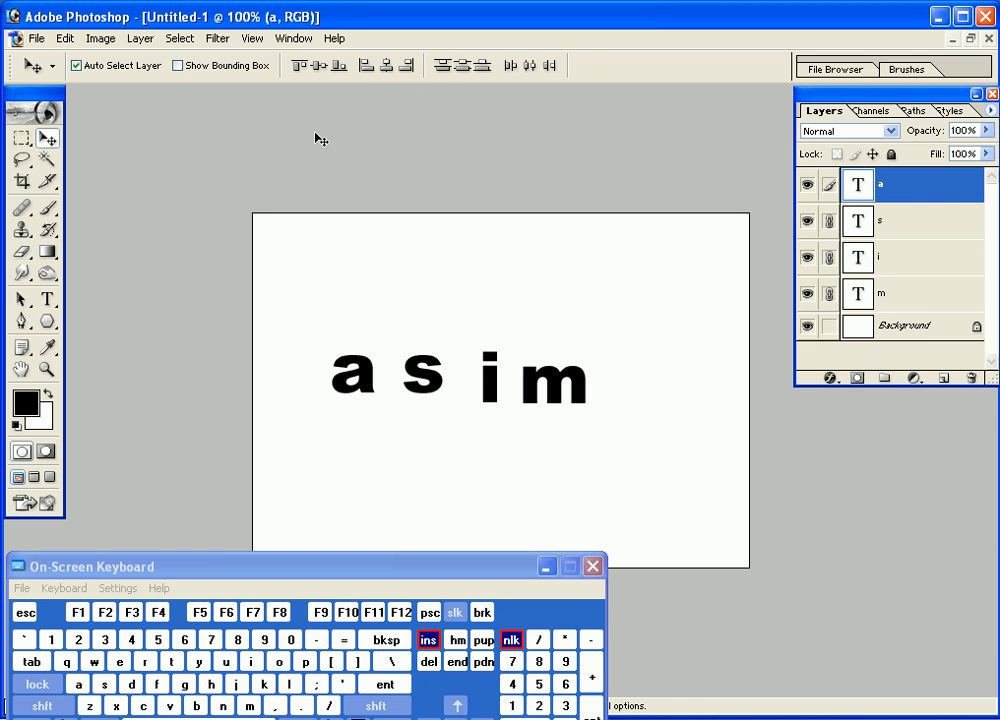
{"action": "left_click", "coordinate": [334, 70]}
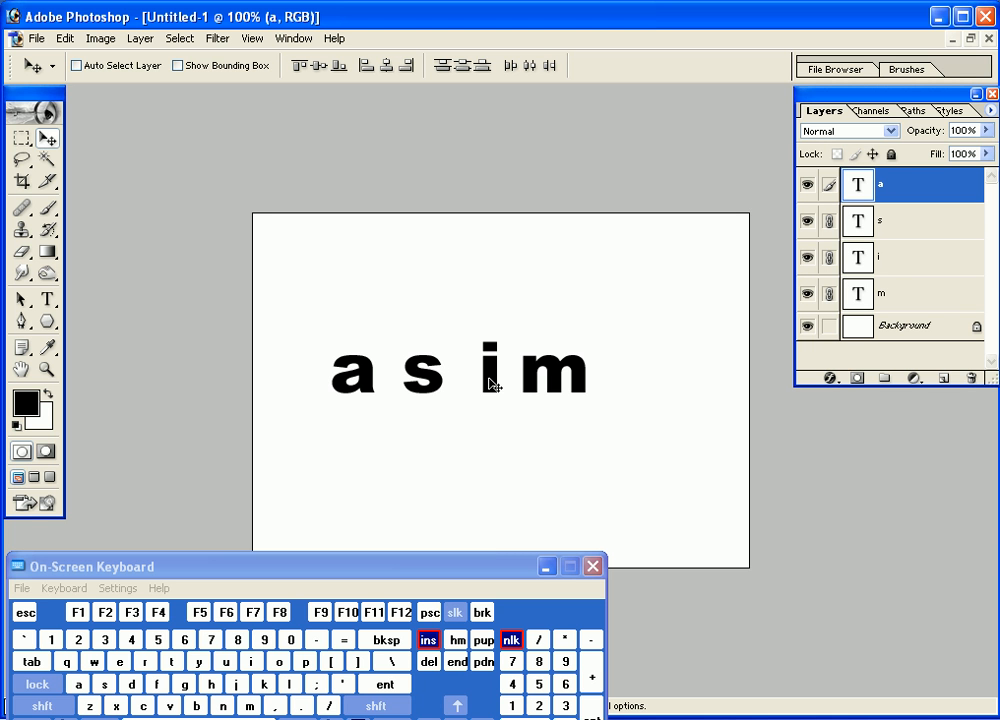
- With Auto Select Layer off, shift the linked letters slightly left and unlink the s, i and m layers from a
{"action": "key", "text": "shift"}
{"action": "left_click_drag", "start_coordinate": [488, 382], "coordinate": [483, 381]}
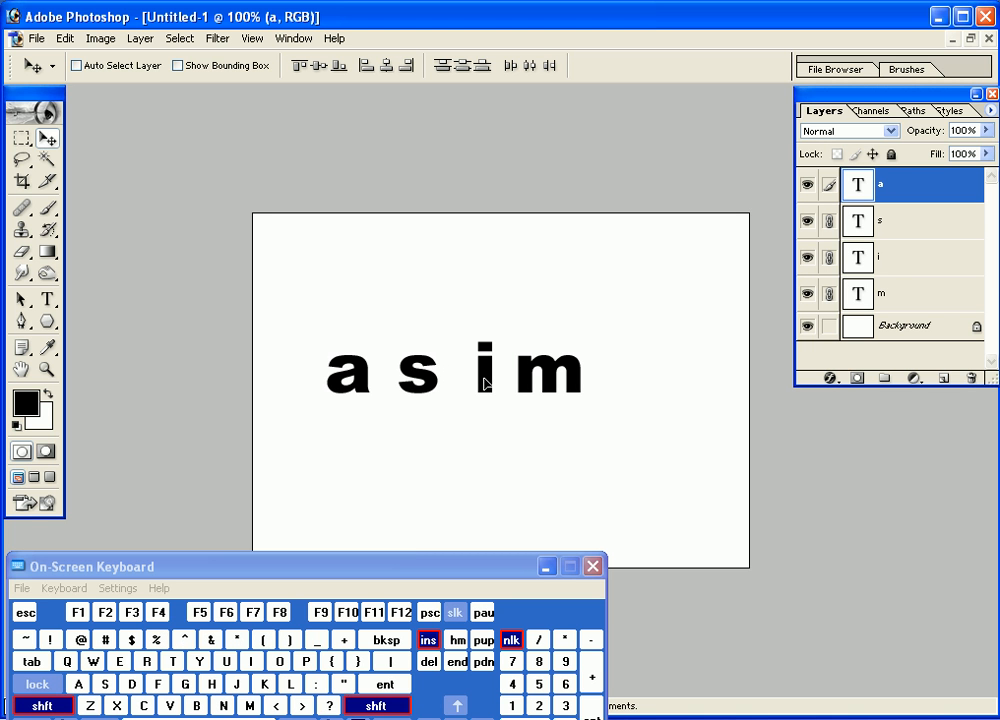
{"action": "left_click", "coordinate": [831, 224]}
{"action": "left_click", "coordinate": [828, 257]}
{"action": "left_click", "coordinate": [828, 293]}
- Move the letters a and i individually slightly left to even out the letter spacing
{"action": "key", "text": "shift"}
{"action": "left_click_drag", "start_coordinate": [484, 388], "coordinate": [477, 388]}
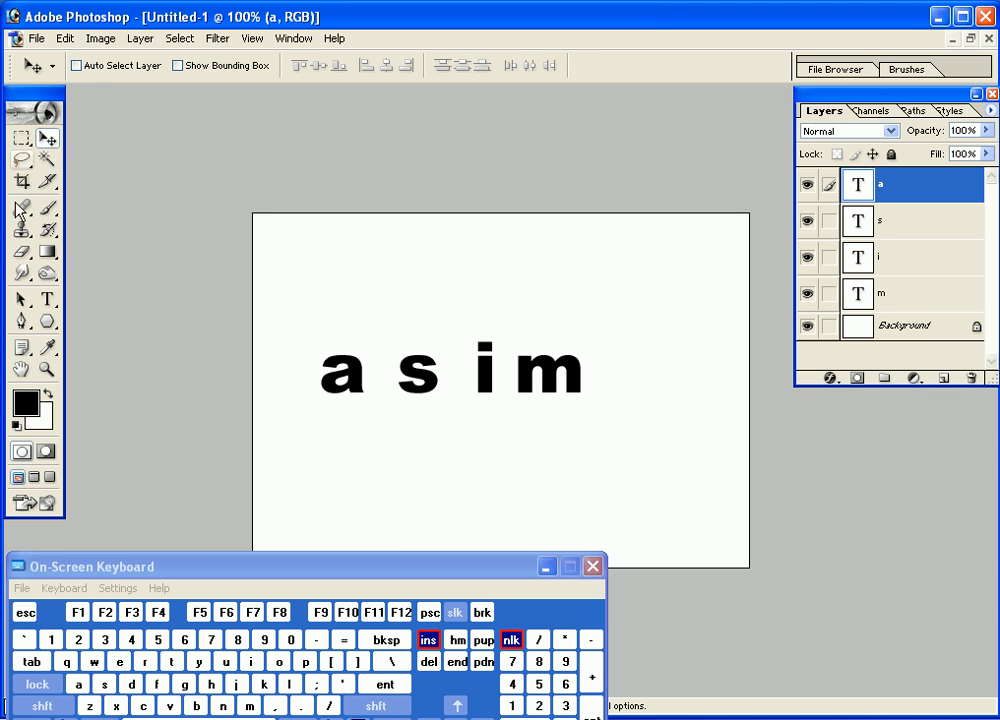
{"action": "left_click", "coordinate": [862, 258]}
{"action": "left_click_drag", "start_coordinate": [485, 376], "coordinate": [478, 377]}
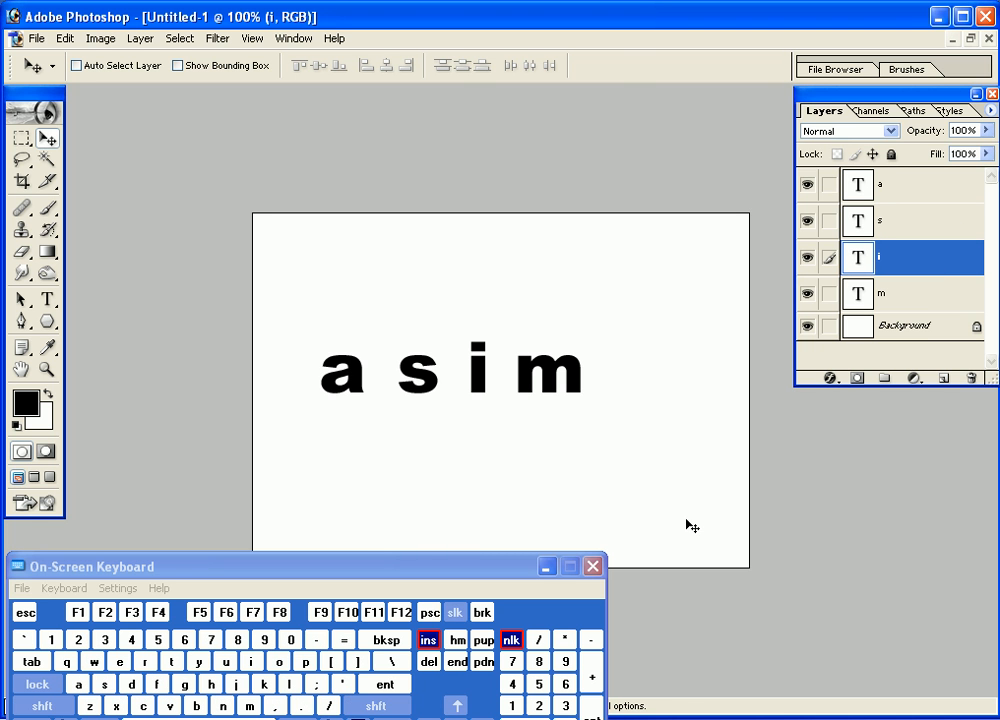
- Link the s, i and m layers to the a layer again
{"action": "left_click", "coordinate": [901, 184]}
{"action": "left_click", "coordinate": [829, 221]}
{"action": "left_click", "coordinate": [829, 258]}
{"action": "left_click", "coordinate": [829, 294]}
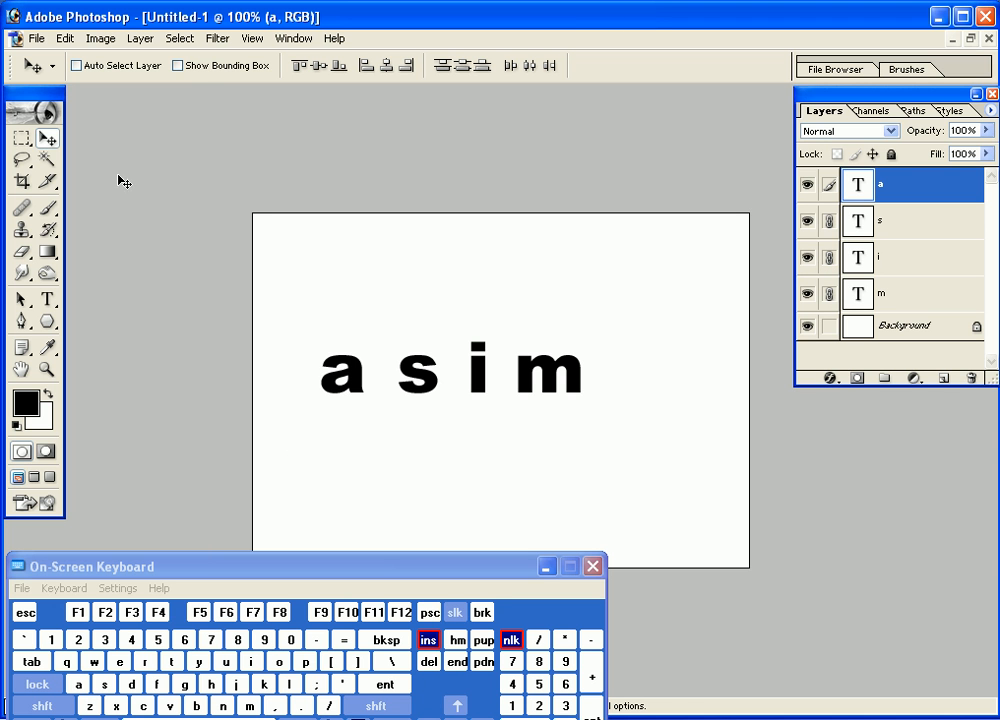
- Using the bounding box, scale the linked letters to about 153.7% width and 217.1% height, and hide the box again
{"action": "left_click", "coordinate": [202, 67]}
{"action": "key", "text": "shift"}
{"action": "left_click_drag", "start_coordinate": [584, 341], "coordinate": [715, 250]}
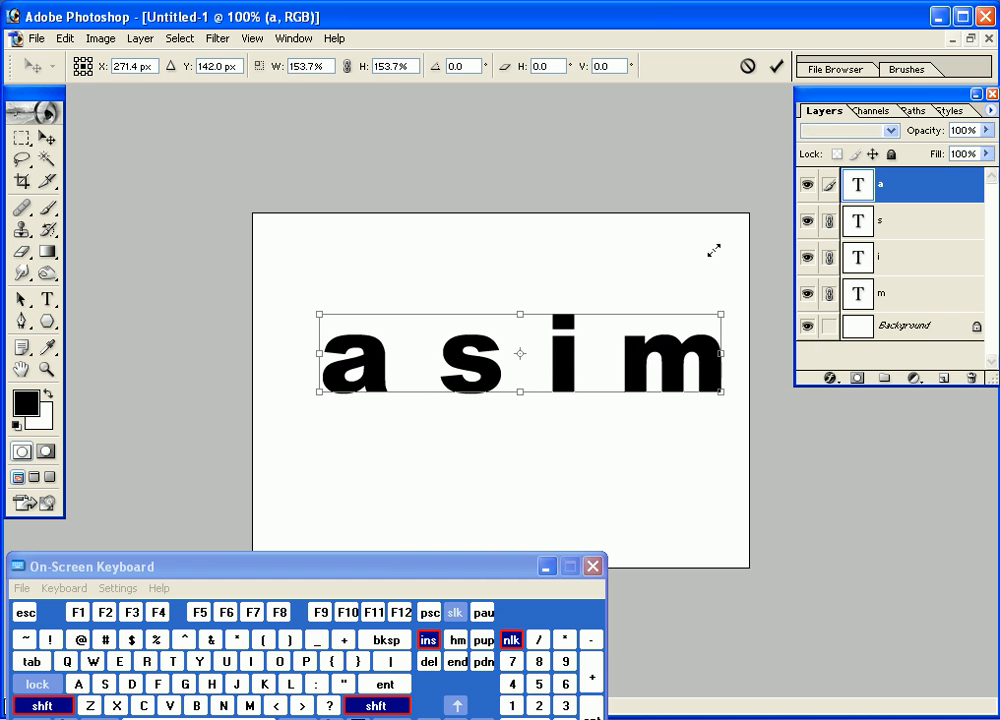
{"action": "left_click_drag", "start_coordinate": [520, 392], "coordinate": [520, 435]}
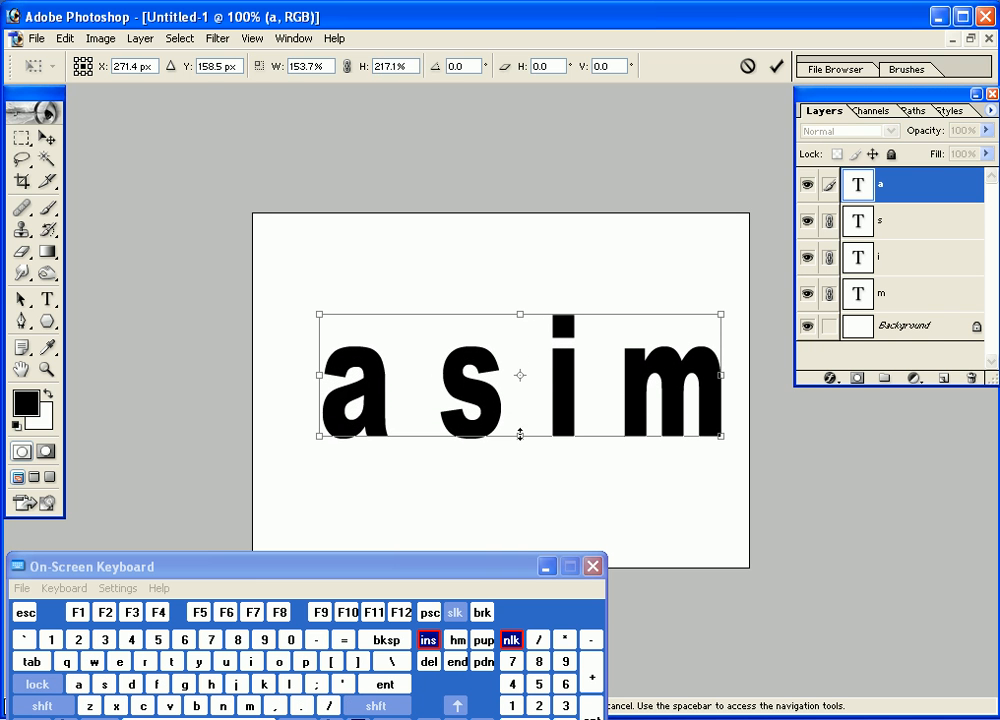
{"action": "double_click", "coordinate": [648, 375]}
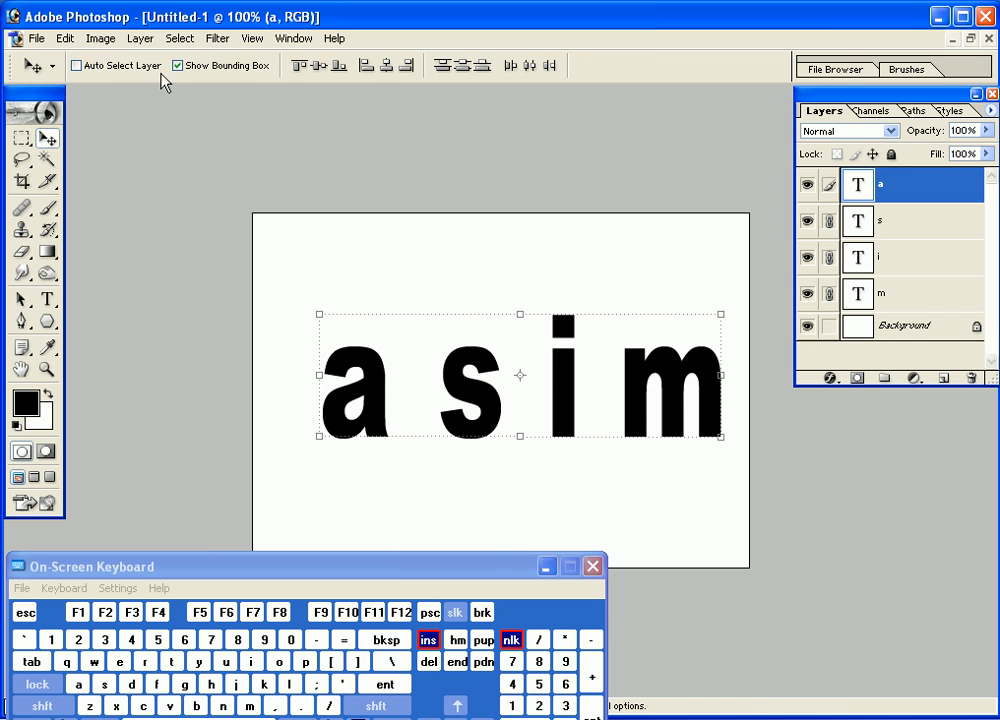
{"action": "left_click", "coordinate": [199, 70]}
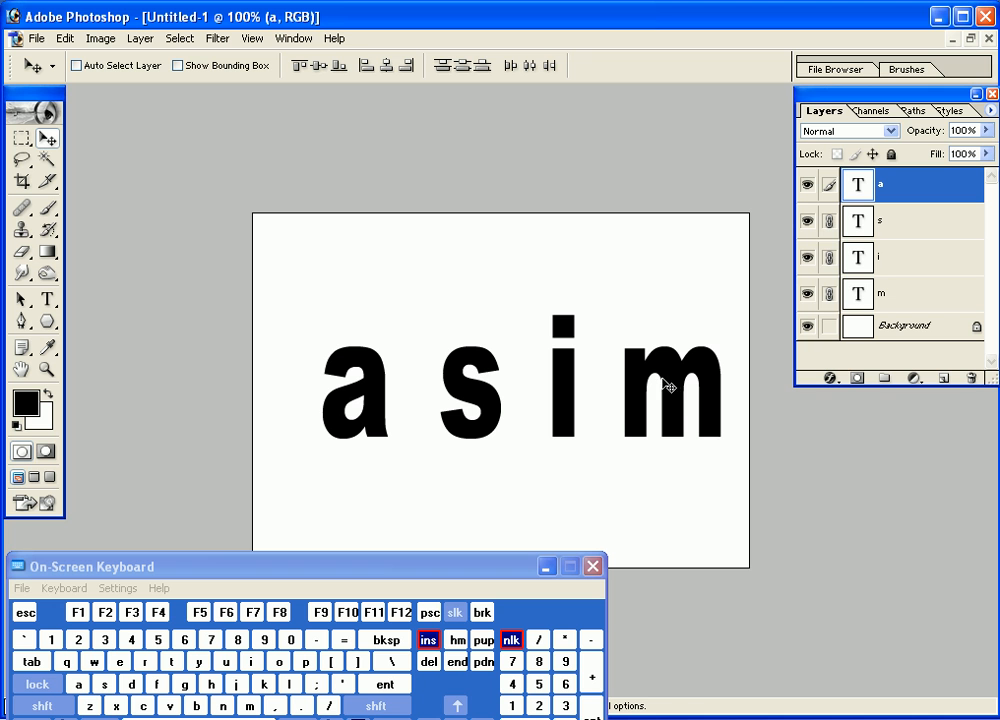
- Unlink the s, i and m layers from a and hide them, keeping only the letter a and the background visible
{"action": "left_click", "coordinate": [828, 225]}
{"action": "left_click", "coordinate": [828, 258]}
{"action": "left_click", "coordinate": [829, 293]}
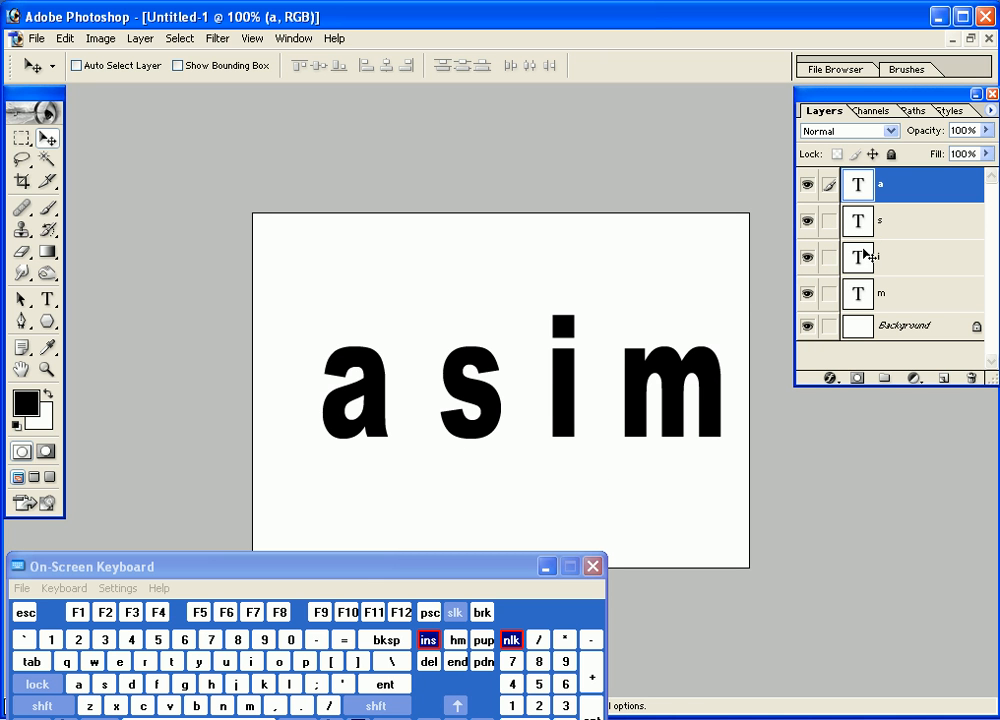
{"action": "left_click", "coordinate": [807, 221]}
{"action": "left_click", "coordinate": [807, 257]}
{"action": "left_click", "coordinate": [807, 292]}
{"action": "left_click", "coordinate": [808, 325]}
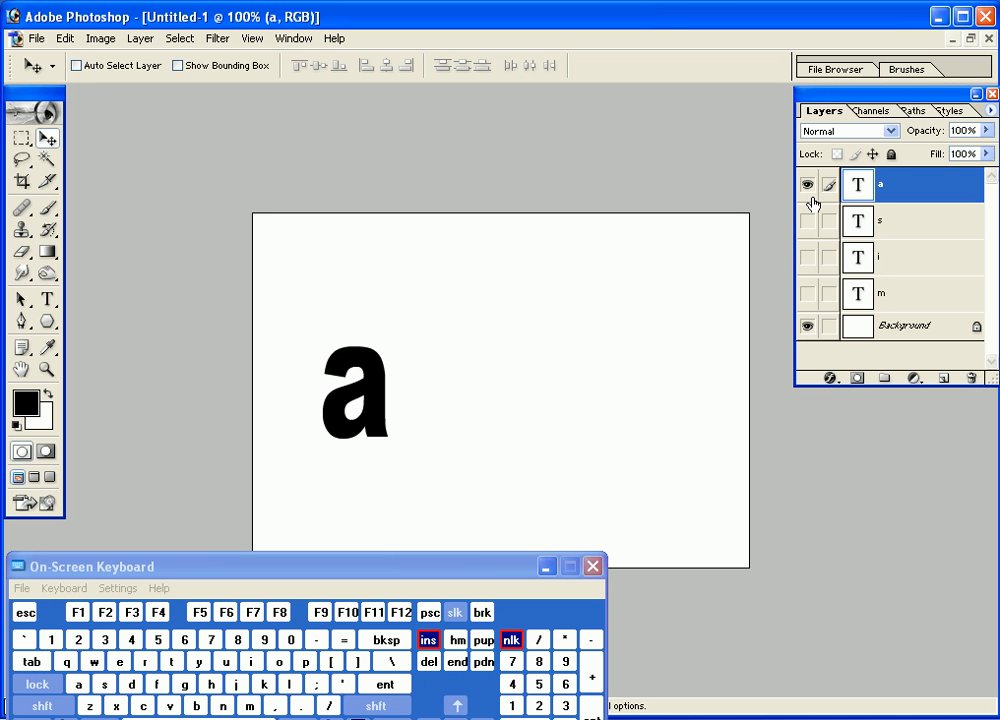
- Load the letter a's outline as a selection and convert it into a work path
{"action": "left_click", "coordinate": [906, 188], "text": "ctrl"}
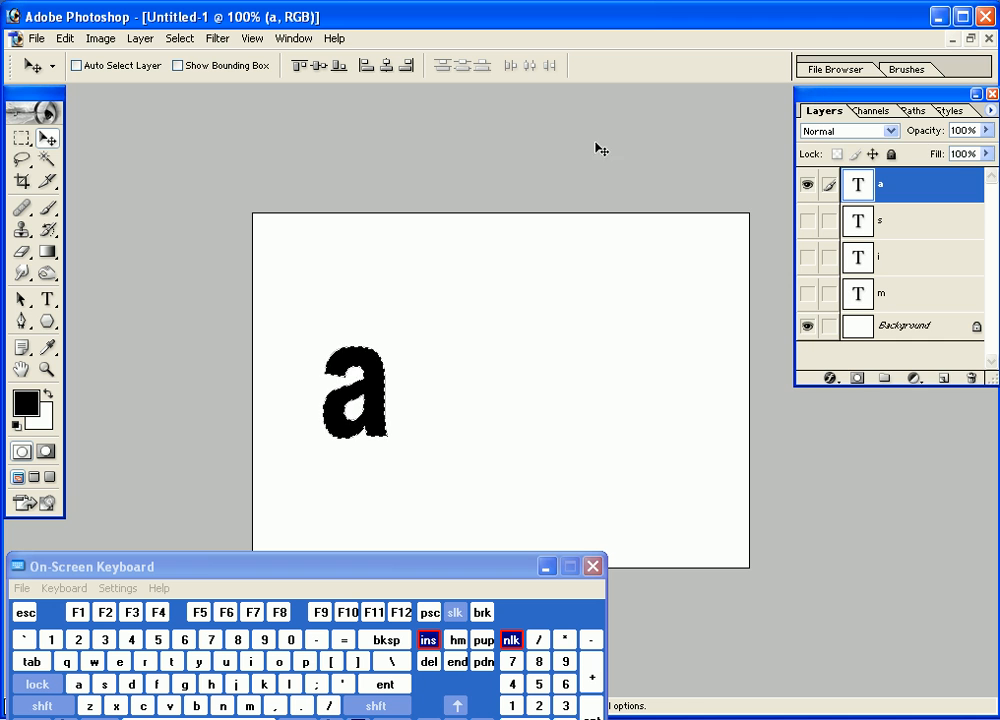
{"action": "left_click", "coordinate": [918, 112]}
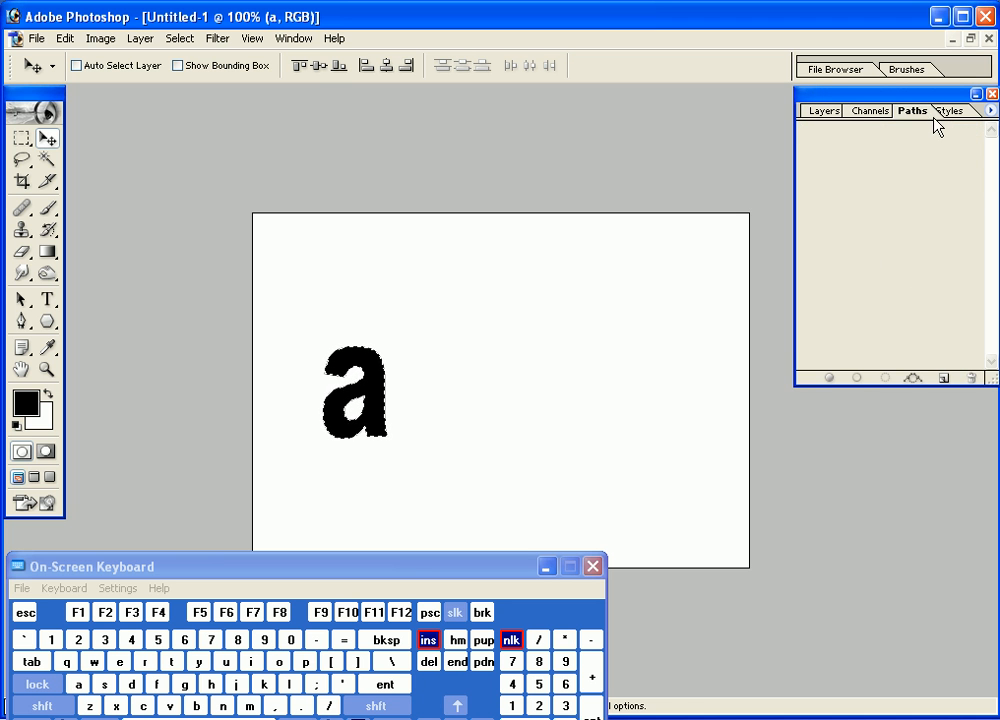
{"action": "left_click", "coordinate": [912, 380]}
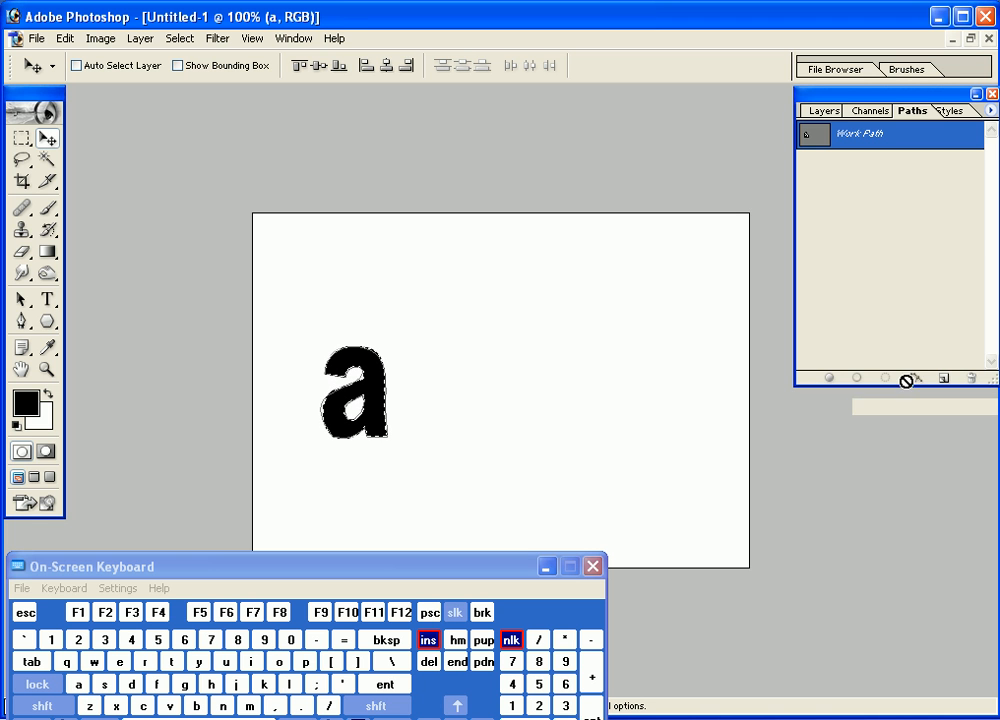
- Return to the layer list and toggle the a layer off and on to inspect its work path
{"action": "left_click", "coordinate": [833, 113]}
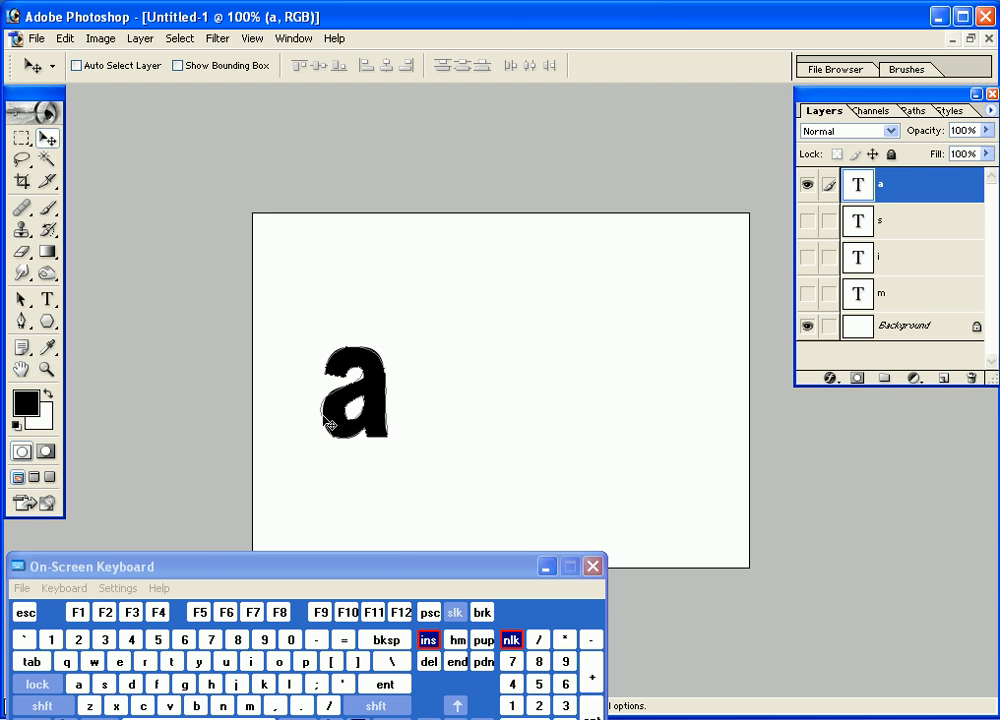
{"action": "left_click", "coordinate": [807, 185]}
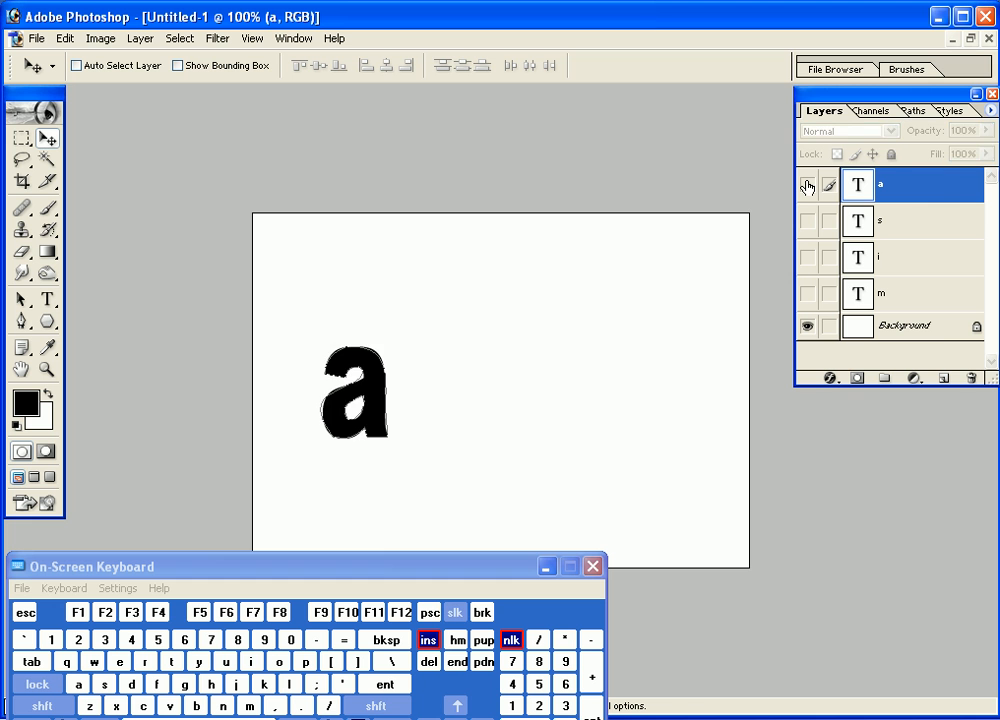
{"action": "left_click", "coordinate": [807, 185]}
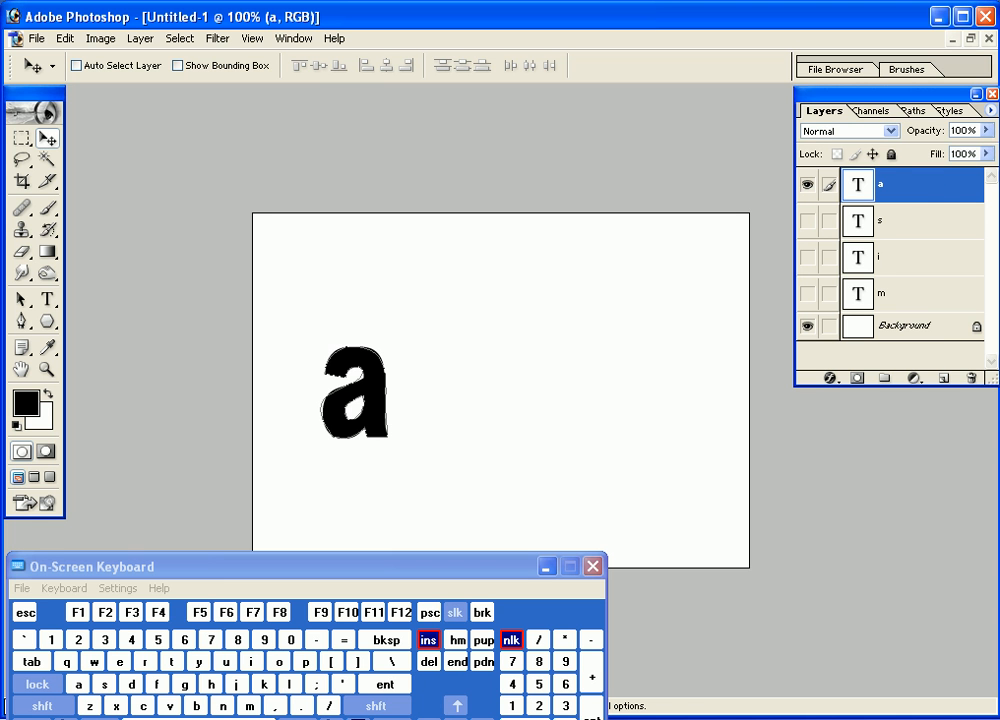
- Add a new empty layer above the letter a and hide the a layer, leaving its path on the canvas
{"action": "left_click", "coordinate": [807, 185]}
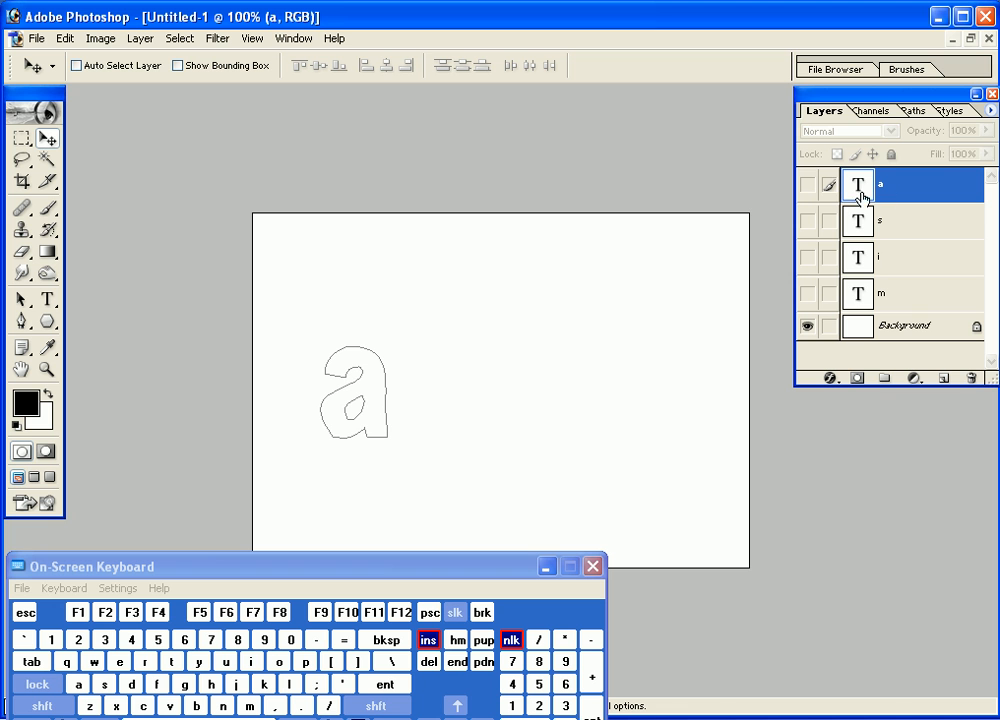
{"action": "left_click", "coordinate": [807, 185]}
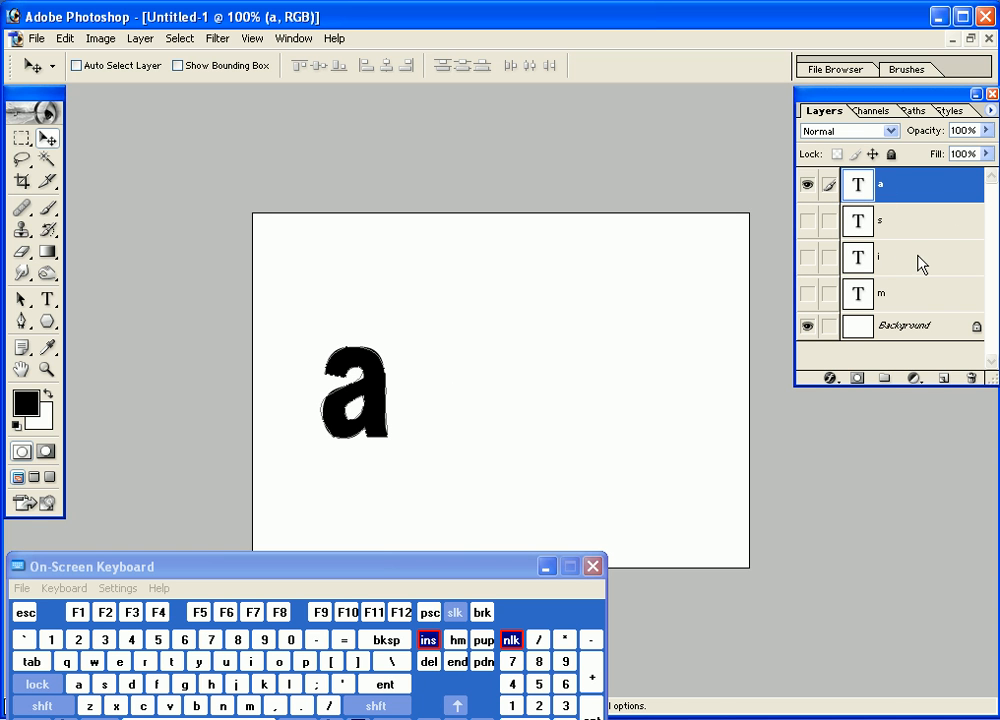
{"action": "left_click", "coordinate": [943, 378]}
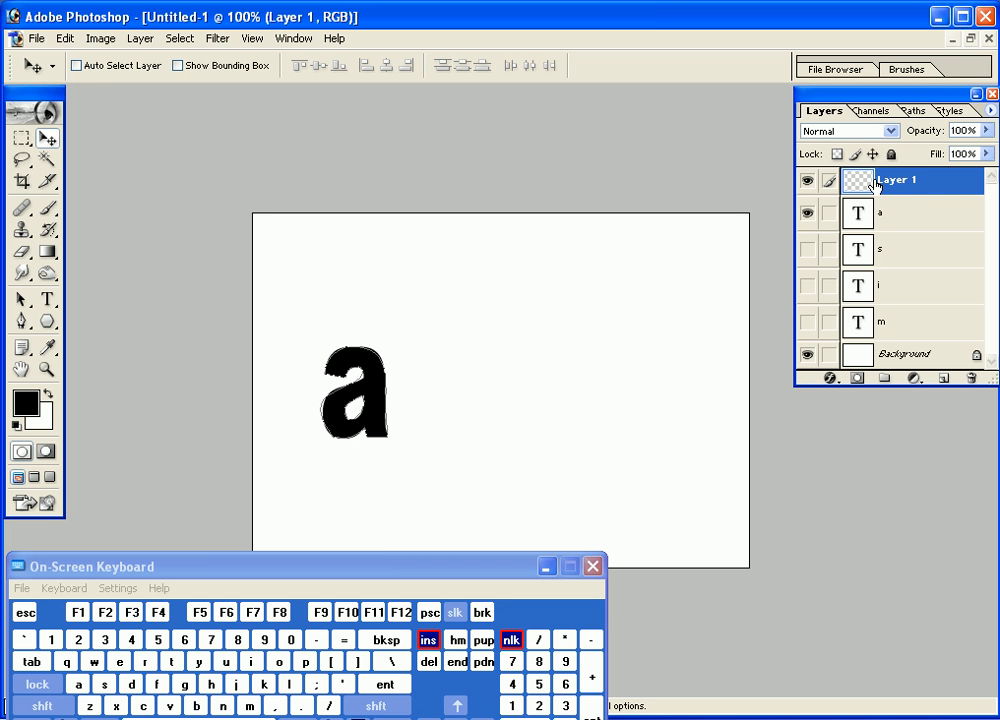
{"action": "left_click", "coordinate": [808, 214]}
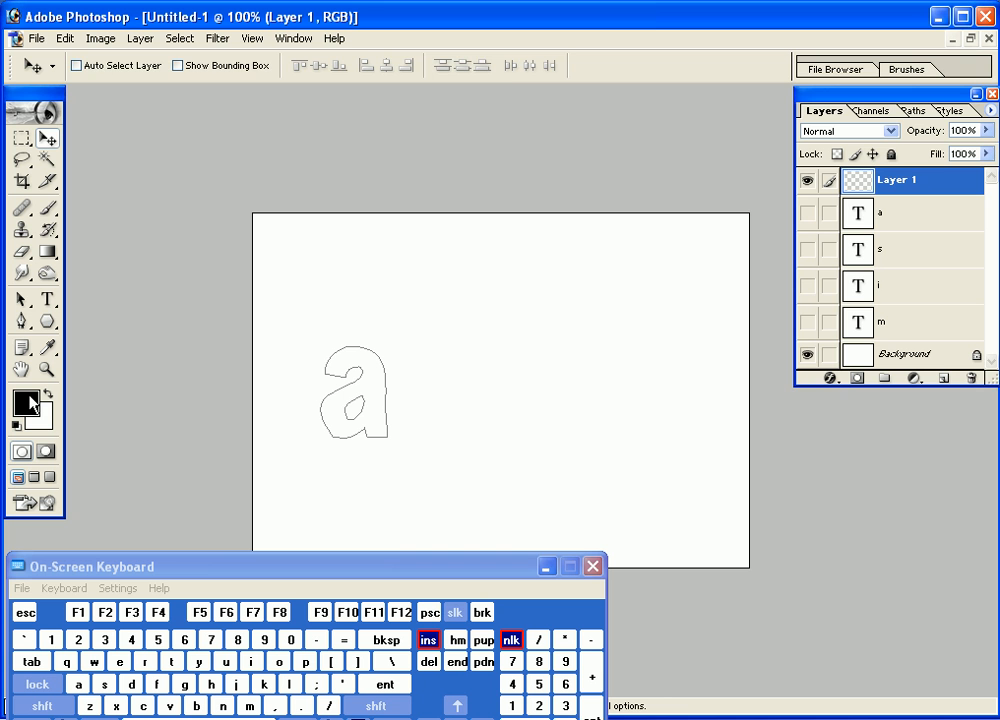
- Pick the Brush tool and set the foreground color to a muted red
{"action": "left_click", "coordinate": [48, 208]}
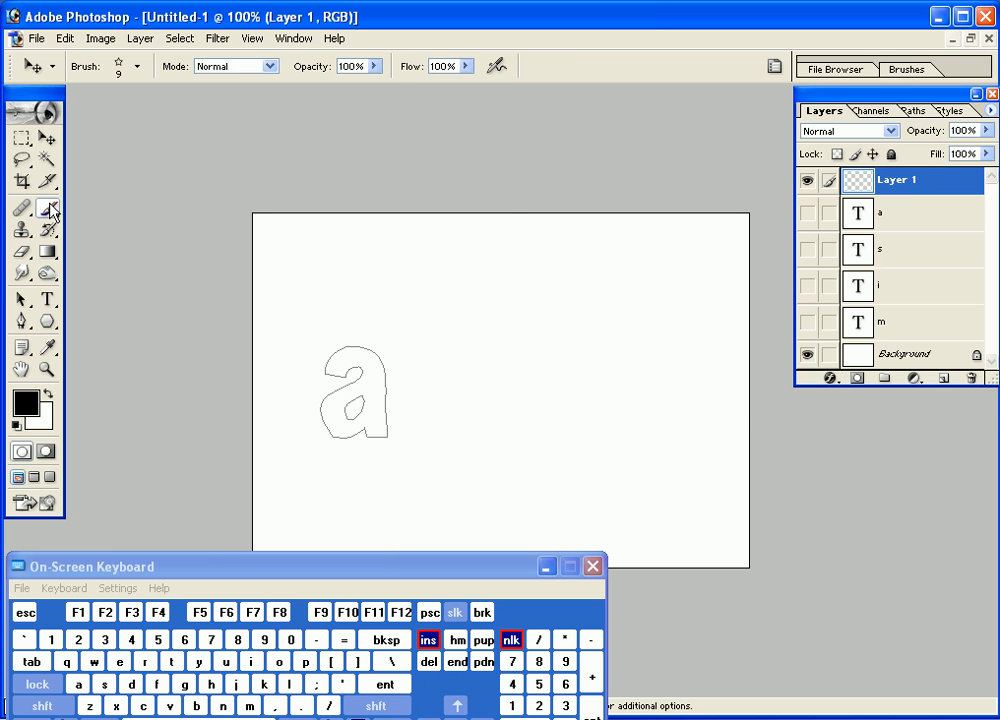
{"action": "left_click", "coordinate": [26, 402]}
{"action": "left_click", "coordinate": [704, 195]}
{"action": "left_click", "coordinate": [930, 115]}
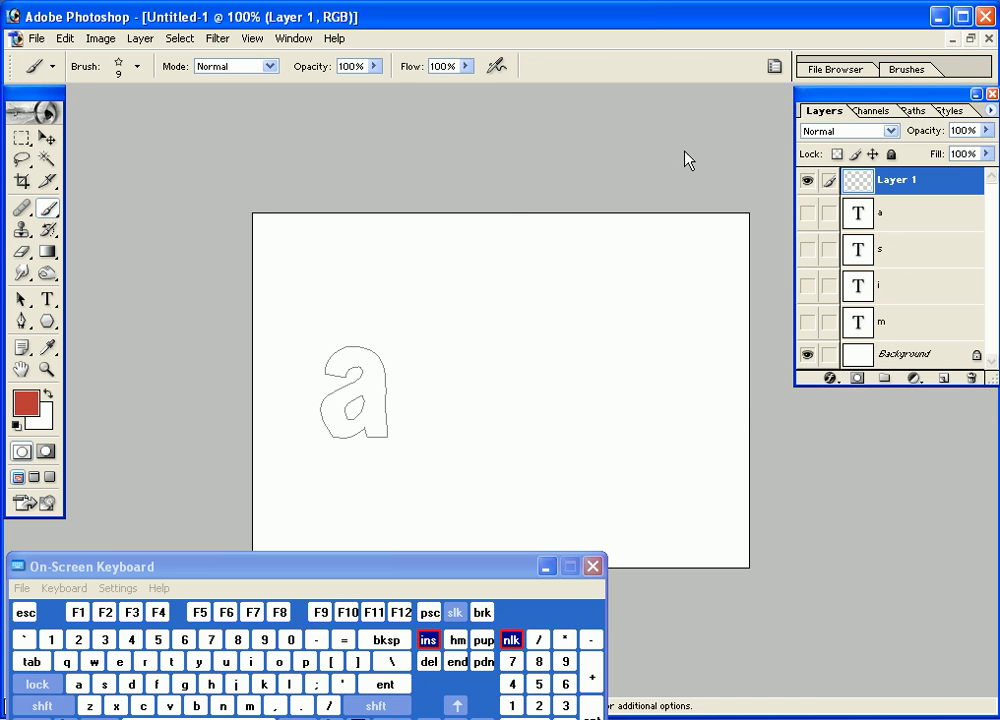
- Choose the hard round 5 px brush and widen its tip spacing to 165%
{"action": "left_click", "coordinate": [908, 70]}
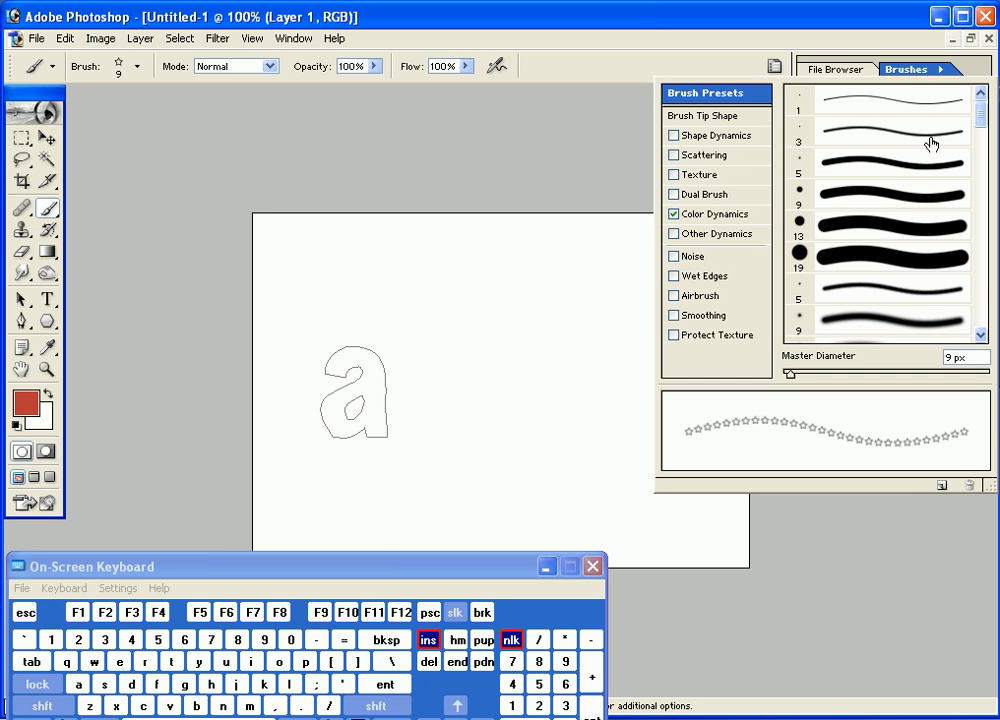
{"action": "left_click", "coordinate": [877, 161]}
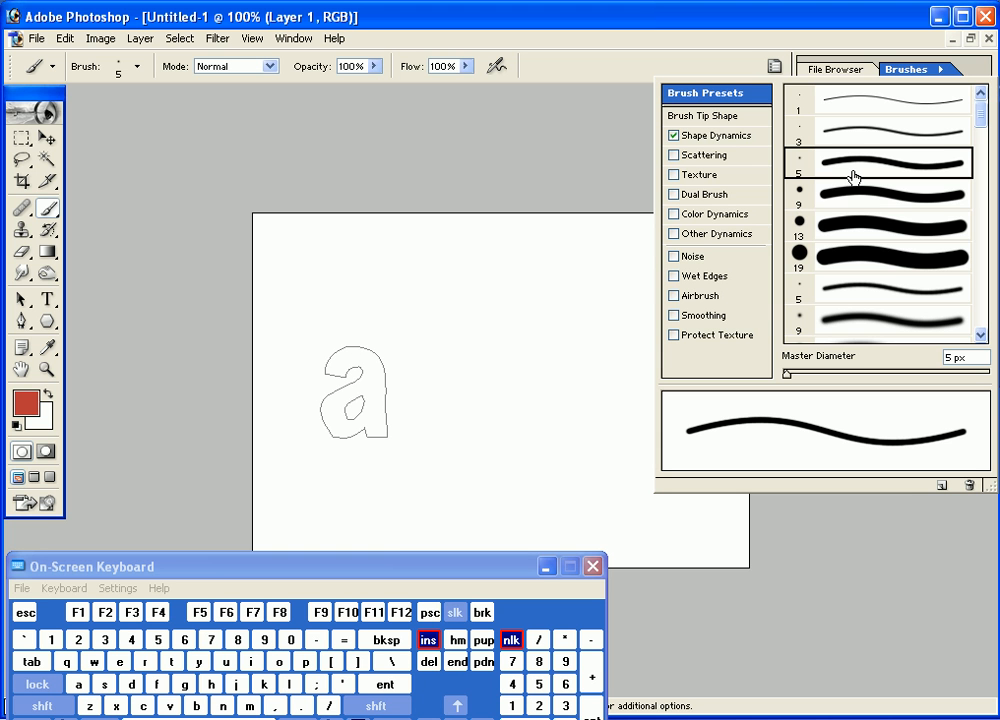
{"action": "left_click", "coordinate": [719, 116]}
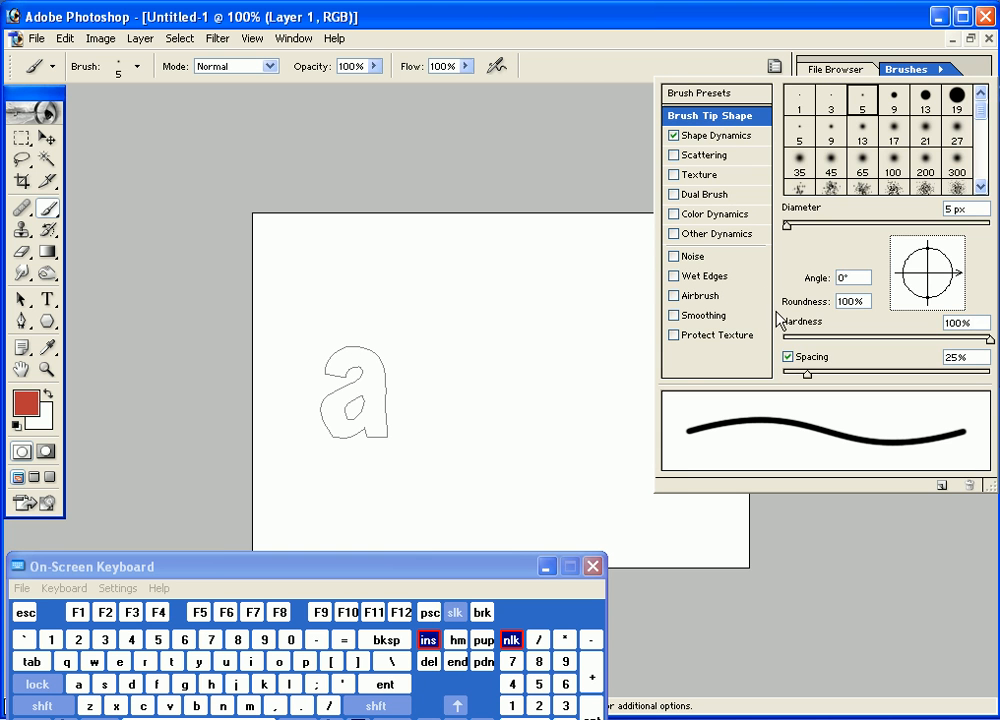
{"action": "mouse_move", "coordinate": [802, 370]}
{"action": "left_mouse_down"}
{"action": "mouse_move", "coordinate": [935, 395]}
{"action": "mouse_move", "coordinate": [918, 388]}
{"action": "left_mouse_up"}
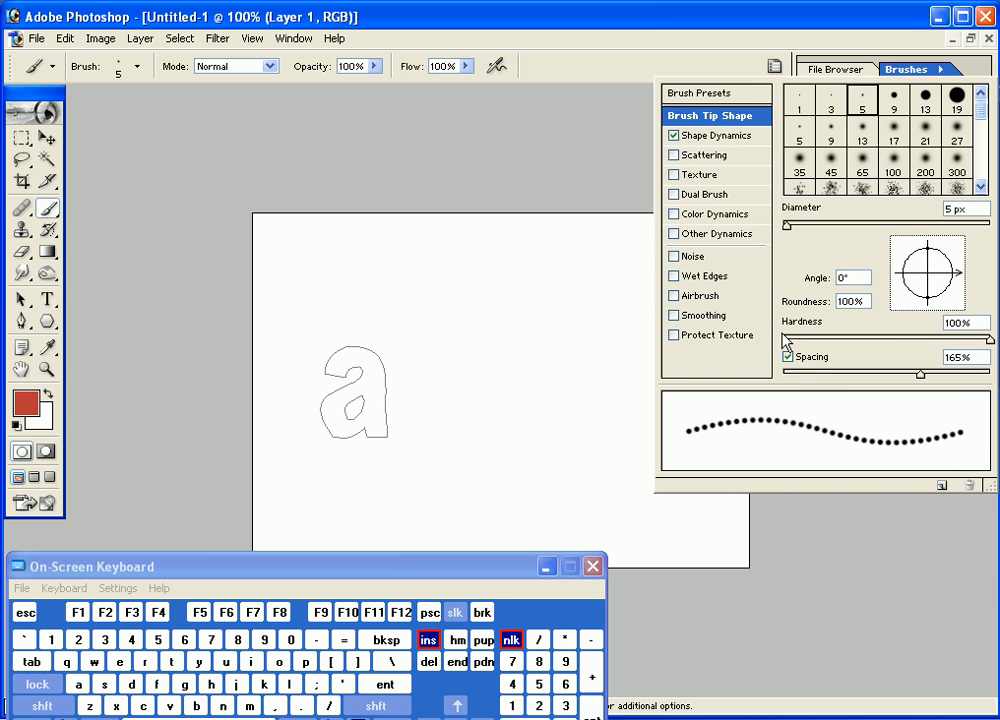
- Set the brush's size jitter to 50% and enable Color Dynamics with 100% foreground/background jitter
{"action": "left_click", "coordinate": [719, 143]}
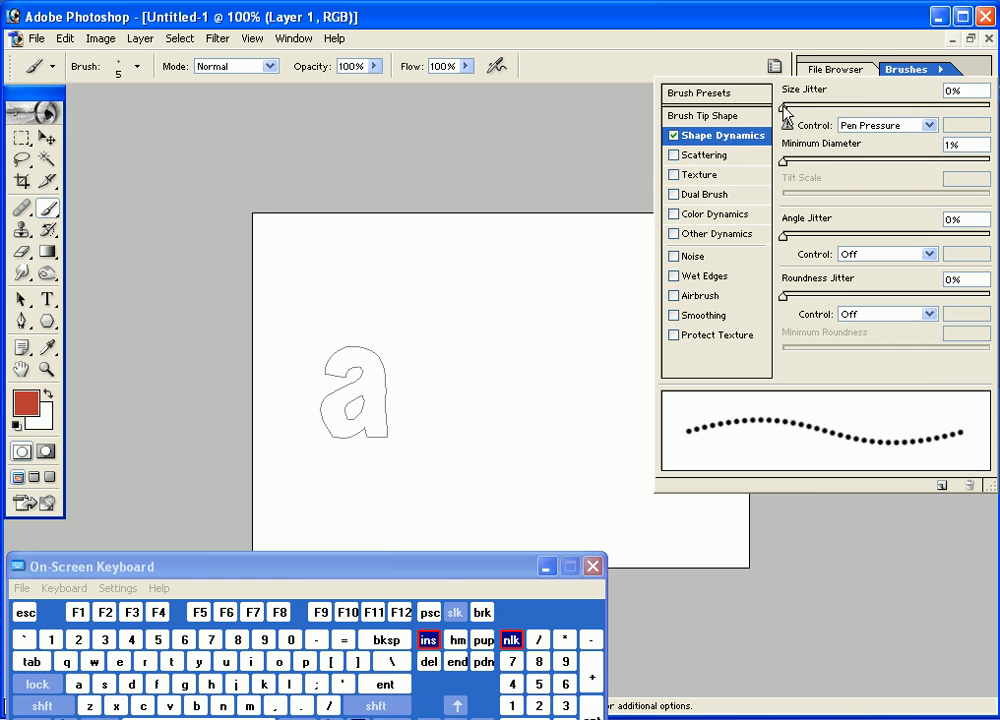
{"action": "mouse_move", "coordinate": [786, 108]}
{"action": "left_mouse_down"}
{"action": "mouse_move", "coordinate": [990, 107]}
{"action": "mouse_move", "coordinate": [864, 107]}
{"action": "mouse_move", "coordinate": [887, 107]}
{"action": "left_mouse_up"}
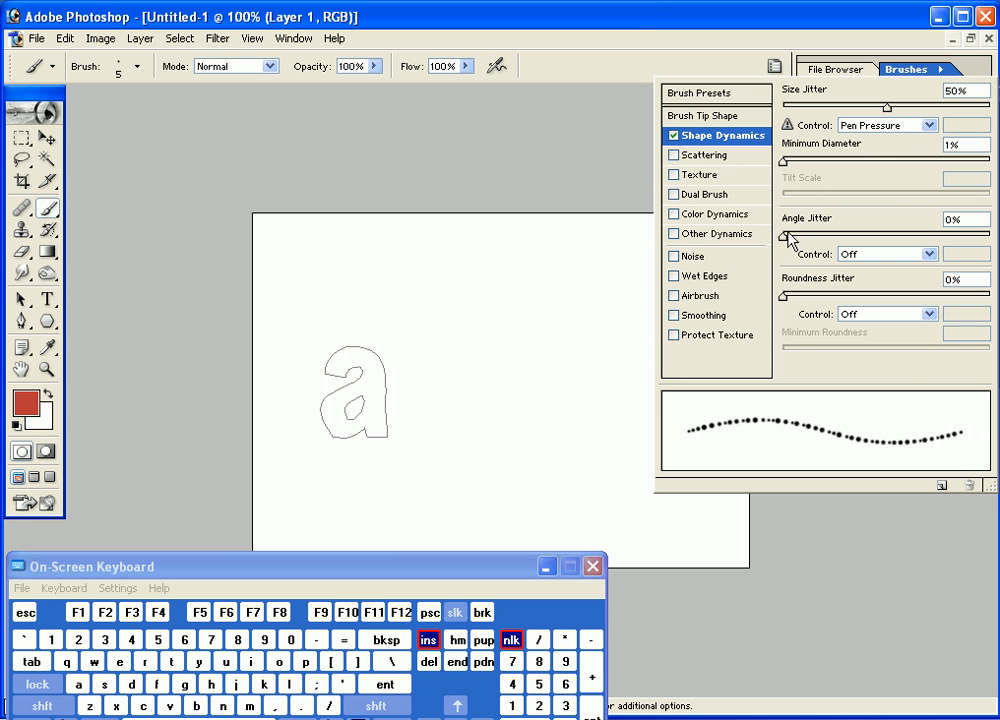
{"action": "left_click_drag", "start_coordinate": [786, 235], "coordinate": [743, 250]}
{"action": "left_click", "coordinate": [712, 215]}
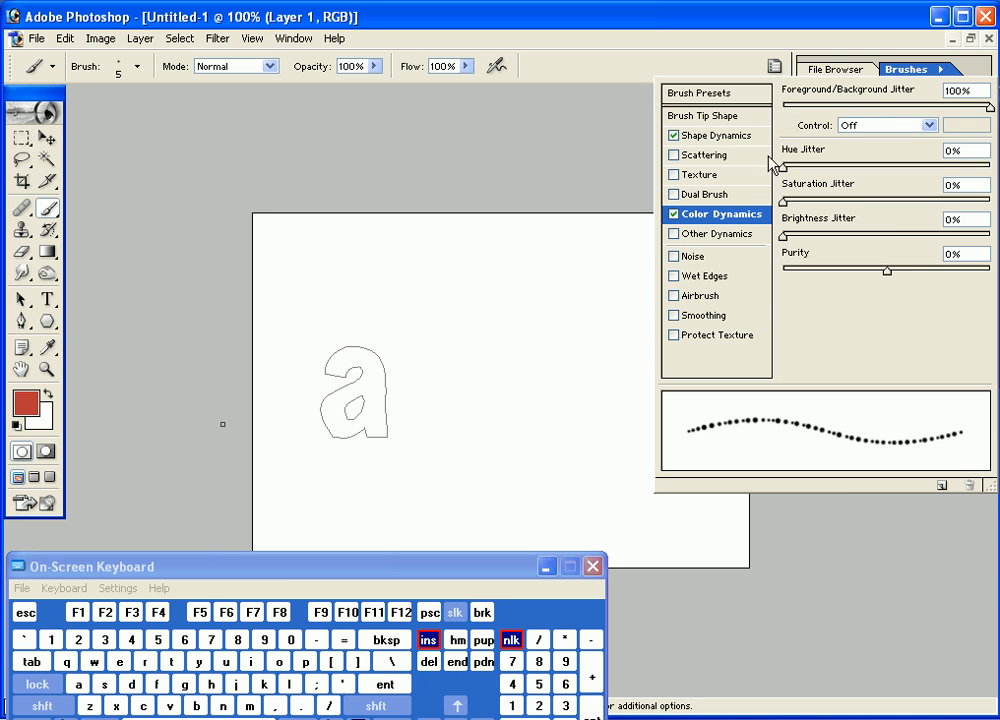
- Set the background color to a dark blue (H 220, S 88, B 64) and recheck the brush's Color Dynamics settings
{"action": "left_click", "coordinate": [26, 403]}
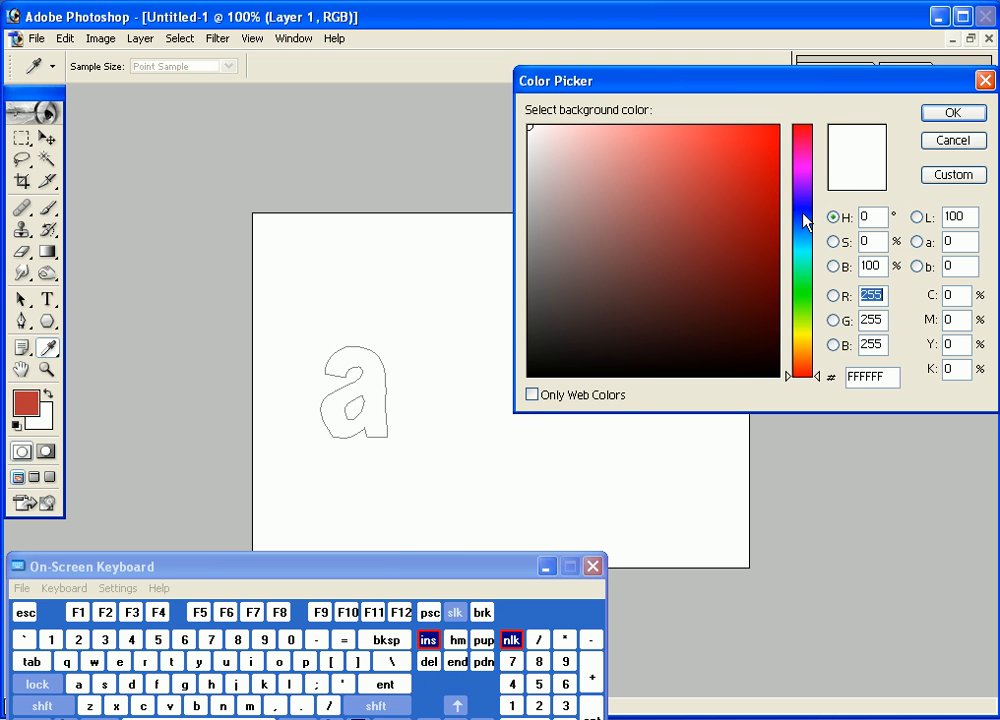
{"action": "left_click_drag", "start_coordinate": [818, 376], "coordinate": [818, 373]}
{"action": "left_click", "coordinate": [809, 223]}
{"action": "left_click", "coordinate": [748, 214]}
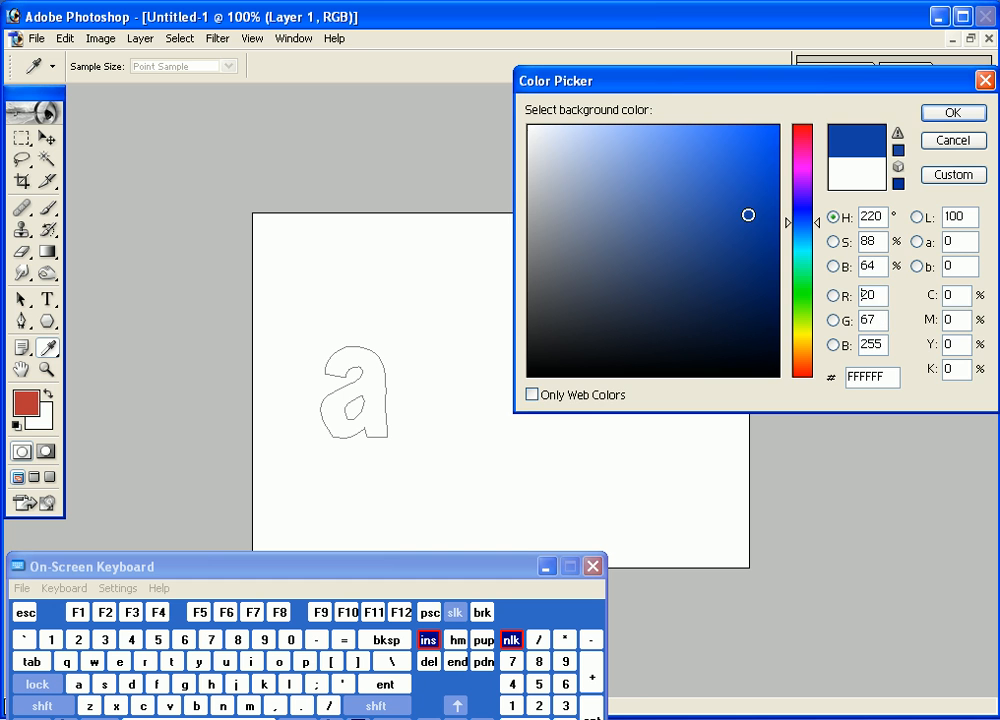
{"action": "left_click", "coordinate": [930, 114]}
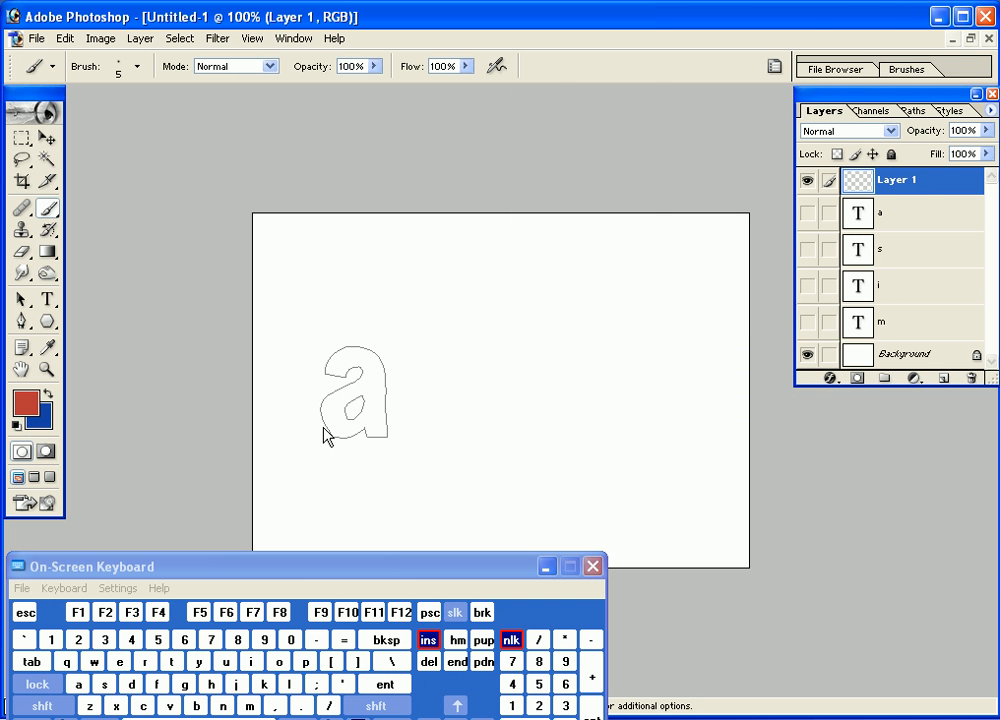
{"action": "left_click", "coordinate": [900, 69]}
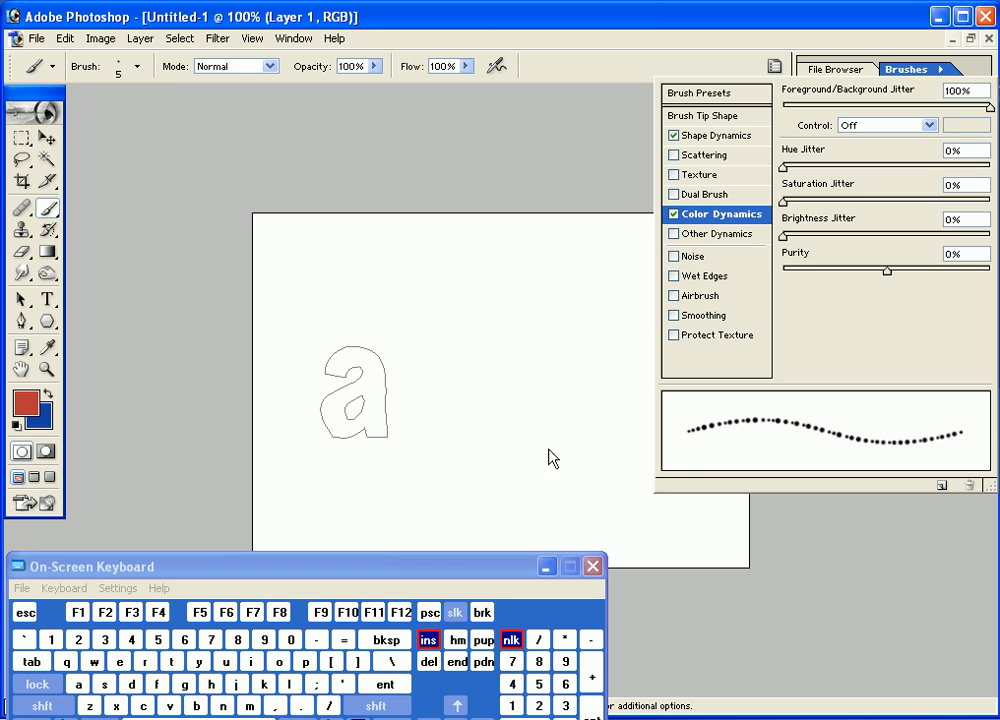
- With the Pen tool active, stroke the letter a's path on the new layer using the Brush, without simulated pressure
{"action": "left_click", "coordinate": [46, 137]}
{"action": "left_click", "coordinate": [19, 323]}
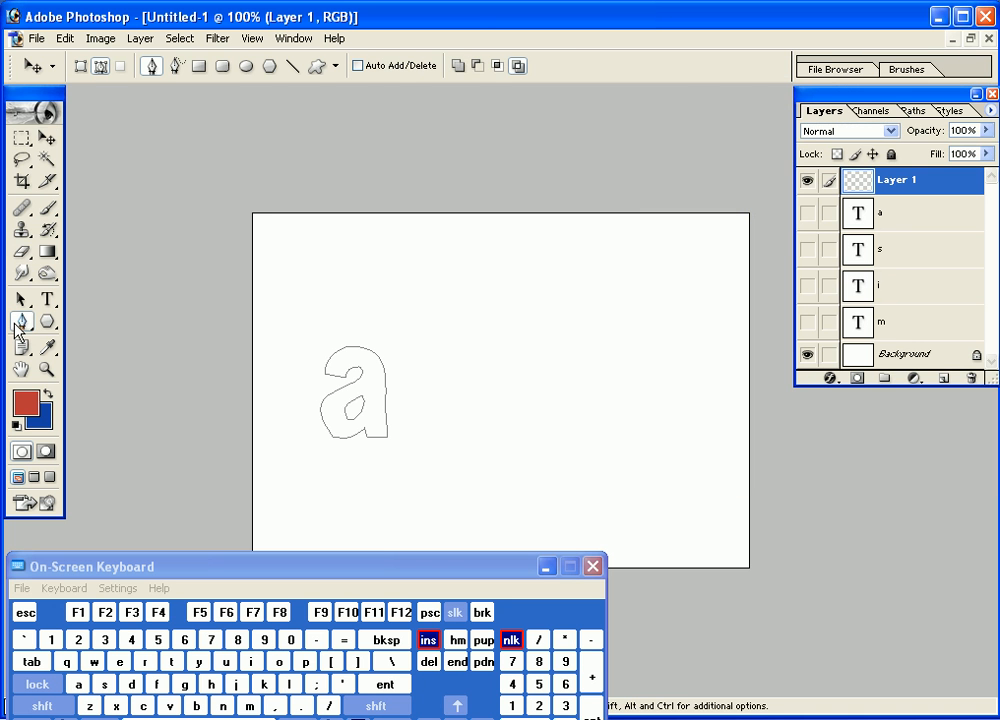
{"action": "right_click", "coordinate": [369, 360]}
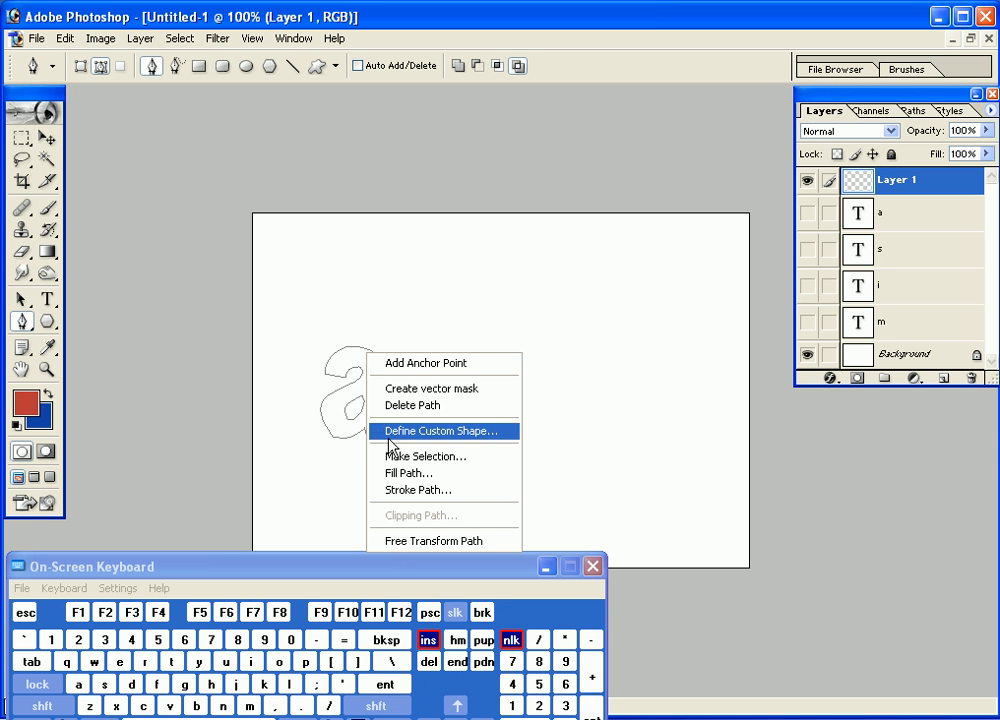
{"action": "left_click", "coordinate": [390, 492]}
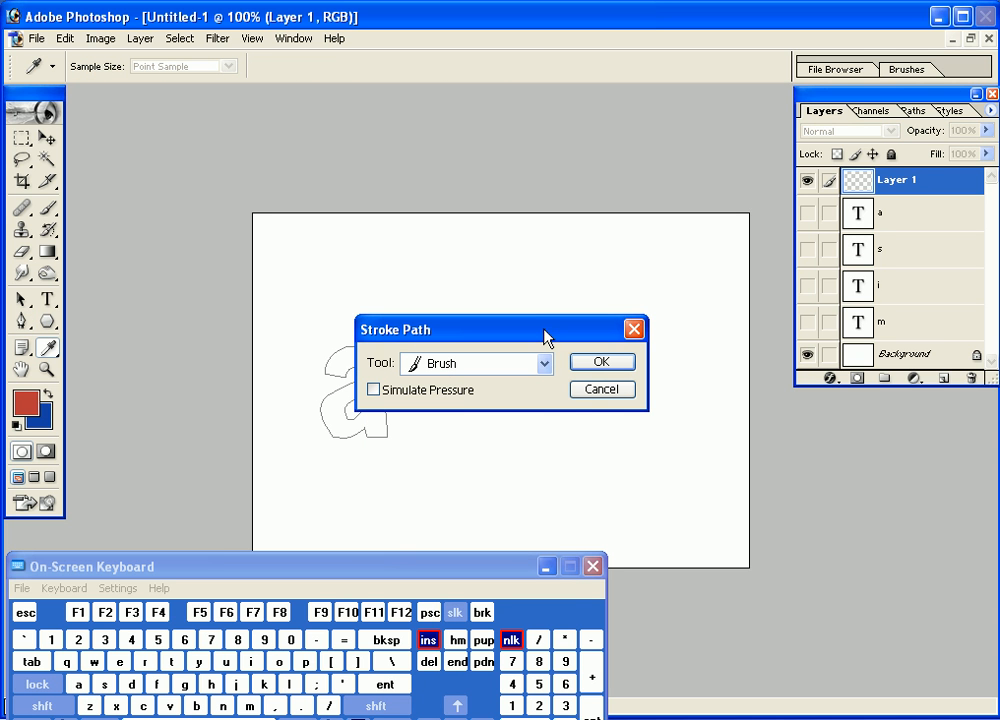
{"action": "left_click", "coordinate": [547, 367]}
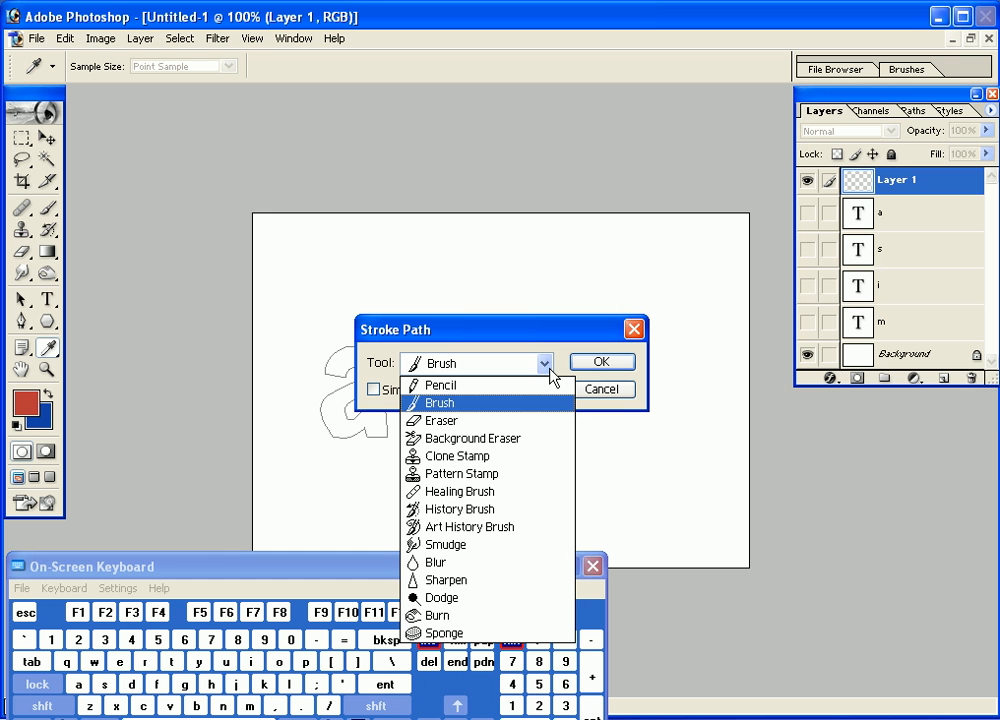
{"action": "left_click", "coordinate": [549, 368]}
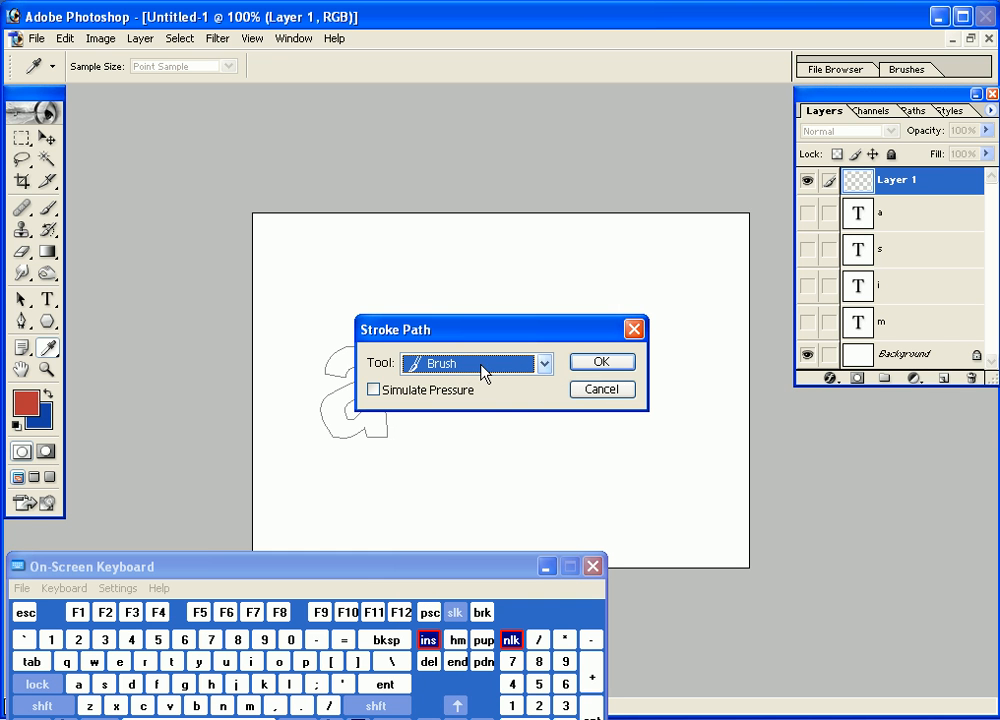
{"action": "left_click", "coordinate": [612, 364]}
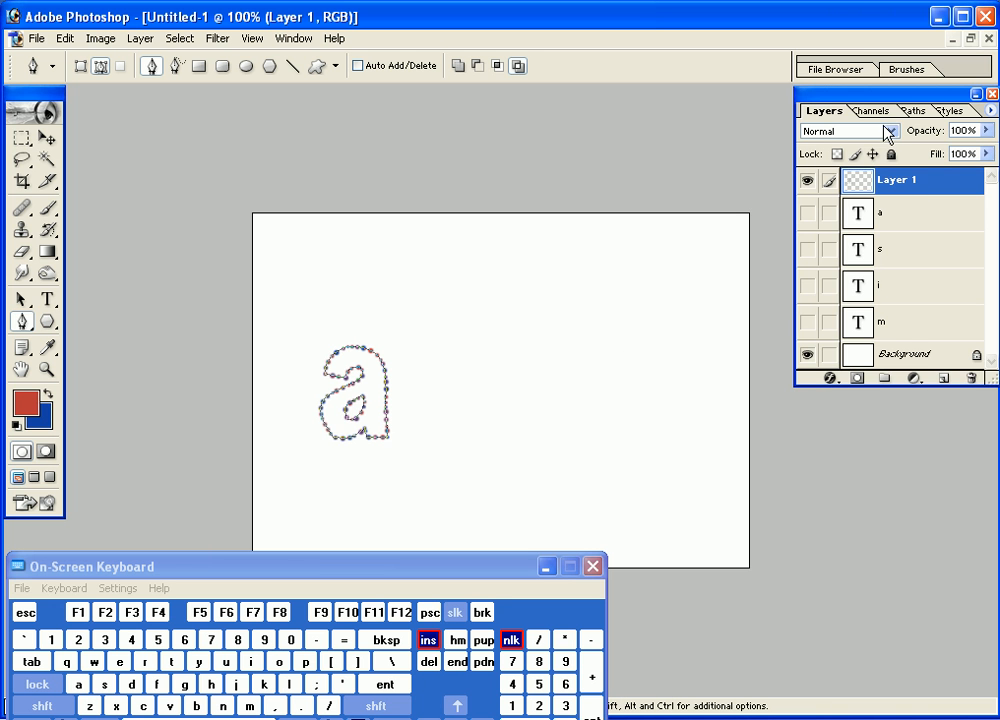
- Delete the work path and toggle the a text layer on and off to compare it with the dotted outline
{"action": "left_click", "coordinate": [911, 111]}
{"action": "left_click_drag", "start_coordinate": [904, 150], "coordinate": [973, 376]}
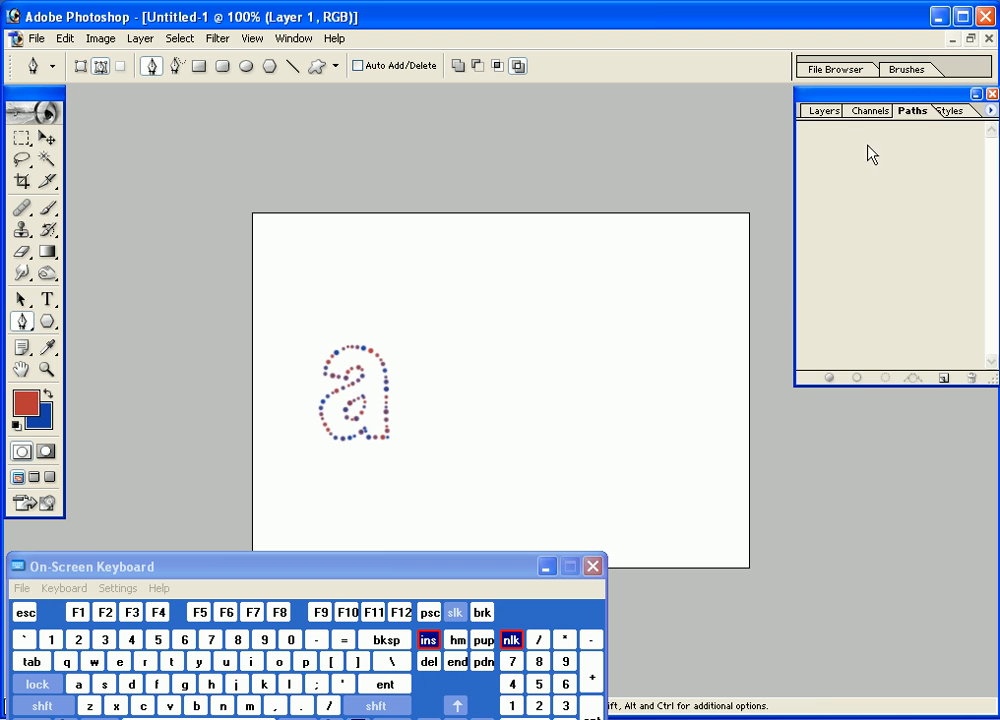
{"action": "left_click", "coordinate": [820, 112]}
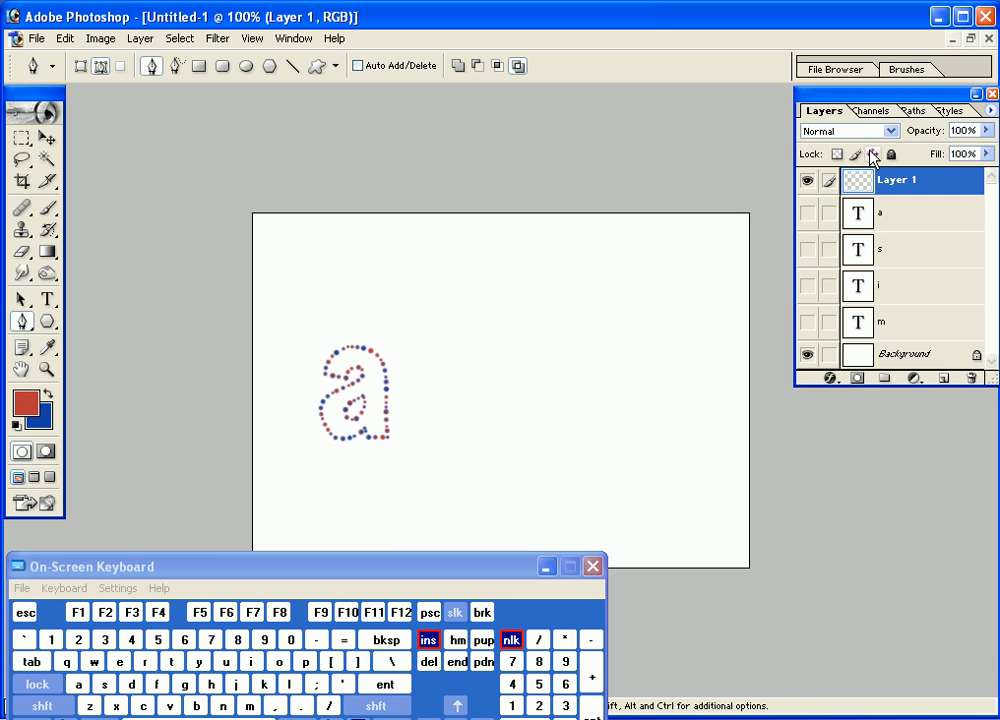
{"action": "left_click", "coordinate": [808, 214]}
{"action": "left_click", "coordinate": [808, 214]}
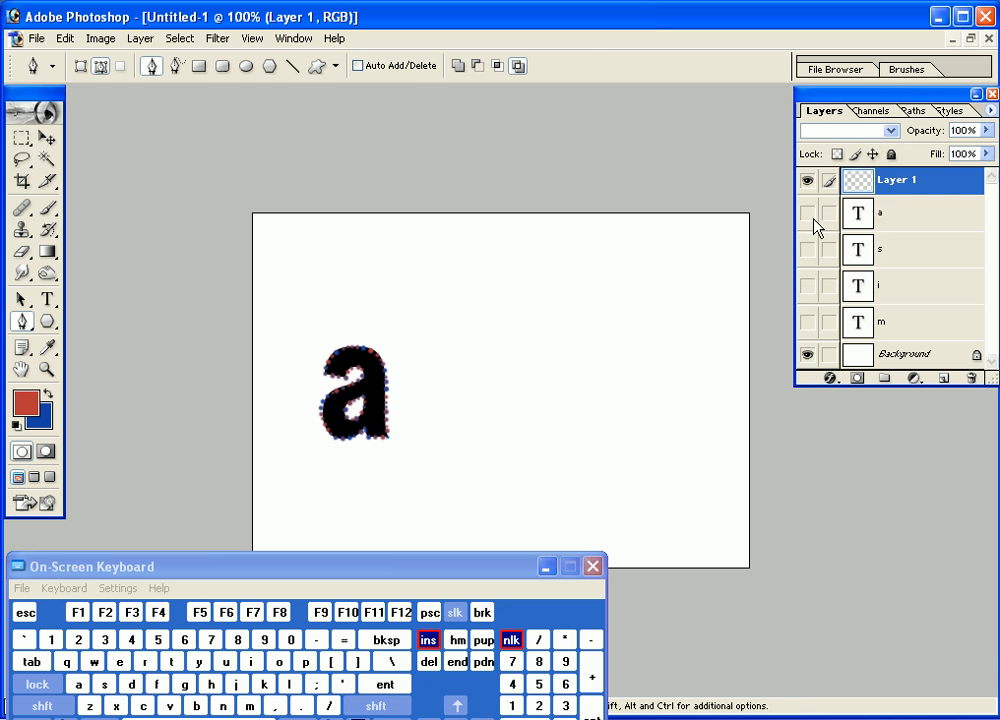
- Inspect the dotted outline at 200% zoom, return to 100%, and delete the letter a's text layer
{"action": "left_click", "coordinate": [44, 371]}
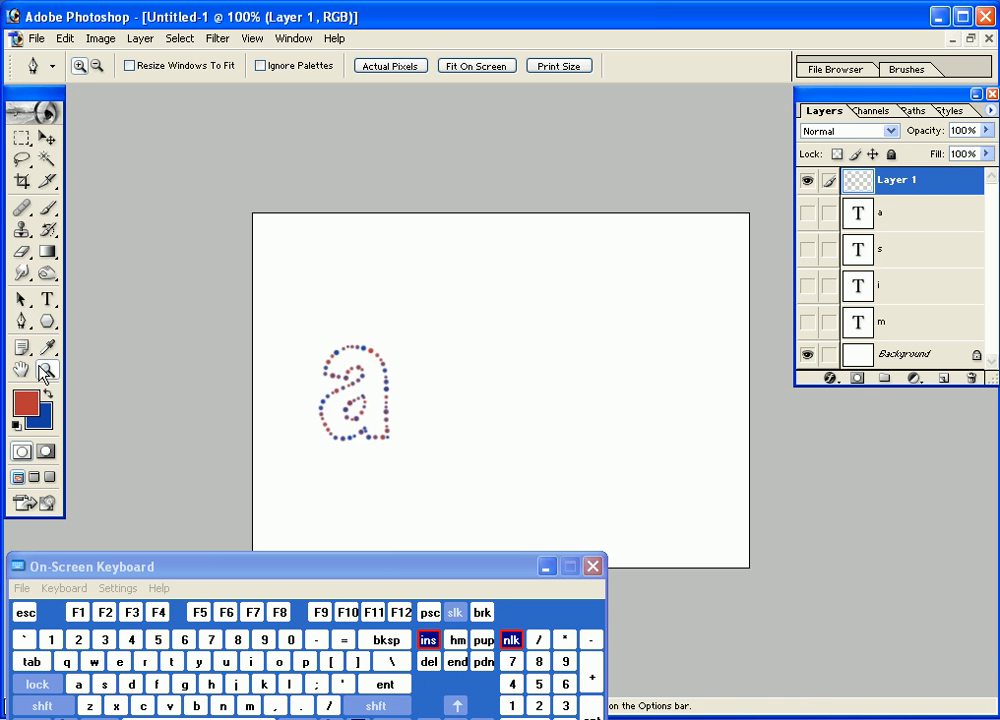
{"action": "left_click", "coordinate": [342, 412]}
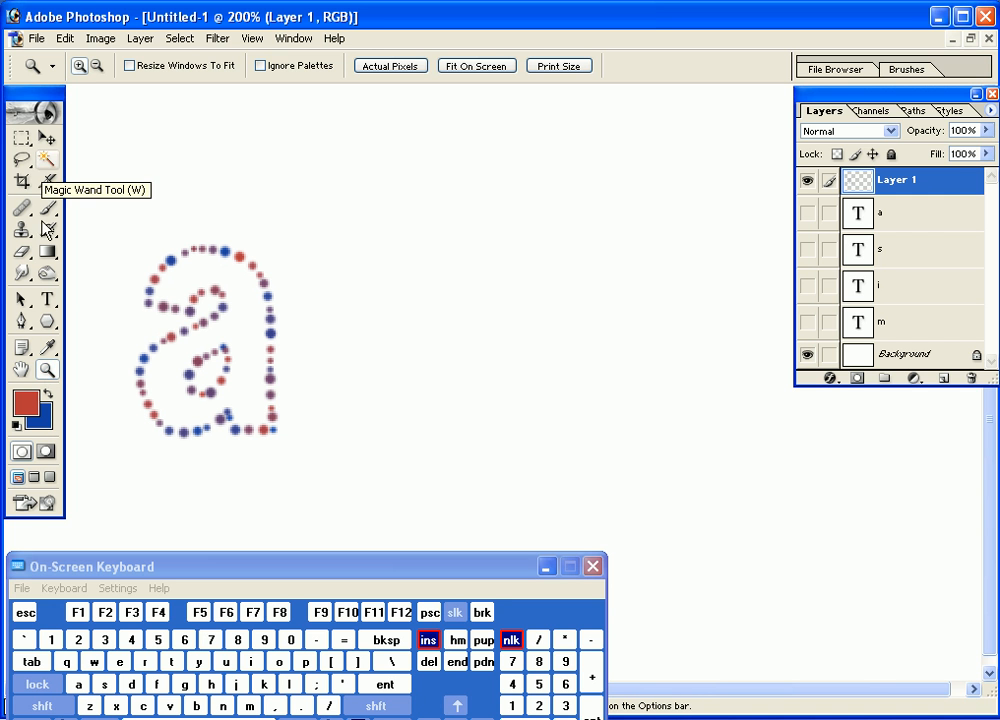
{"action": "double_click", "coordinate": [43, 378]}
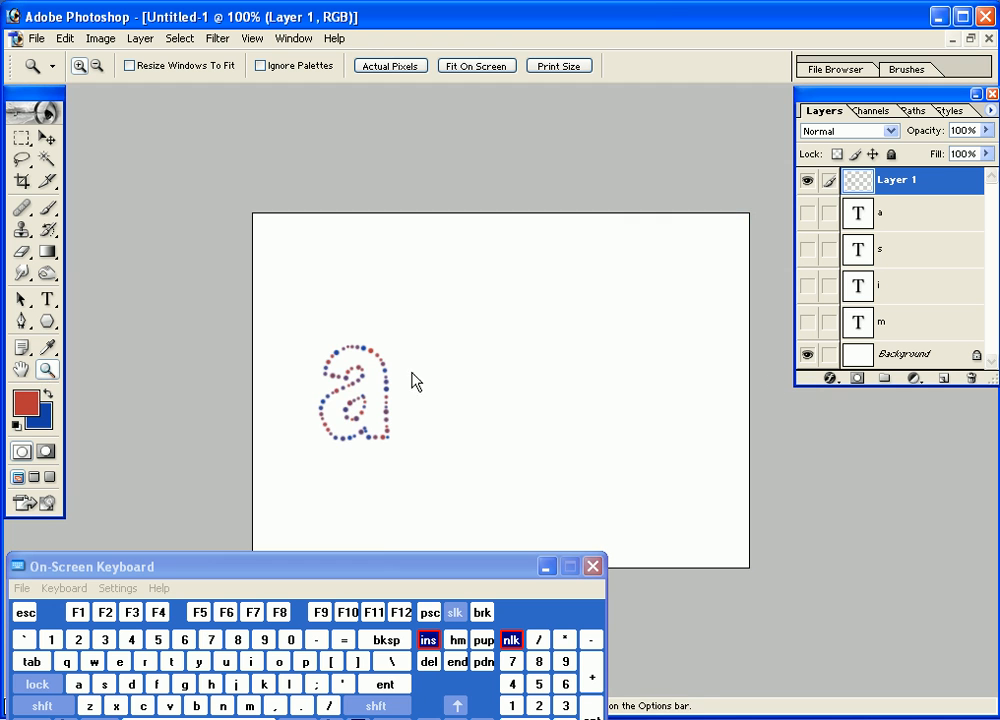
{"action": "left_click", "coordinate": [809, 215]}
{"action": "left_click", "coordinate": [808, 215]}
{"action": "left_click_drag", "start_coordinate": [930, 214], "coordinate": [970, 378]}
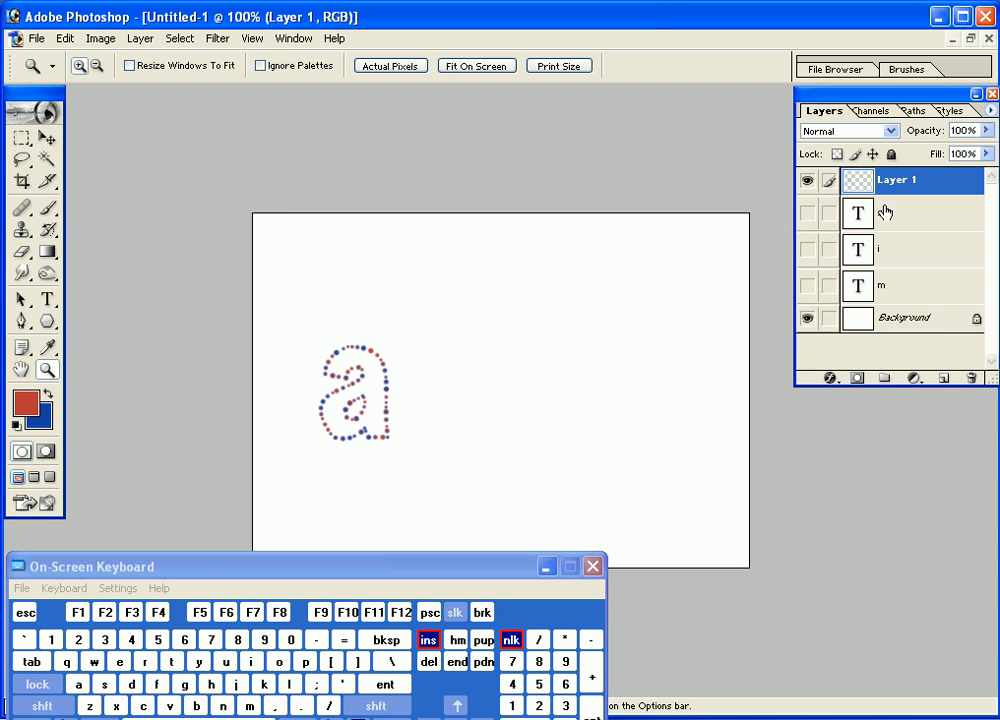
- Show the s layer with its outline loaded as a selection, and turn off Color Dynamics for the Brush
{"action": "left_click", "coordinate": [808, 214]}
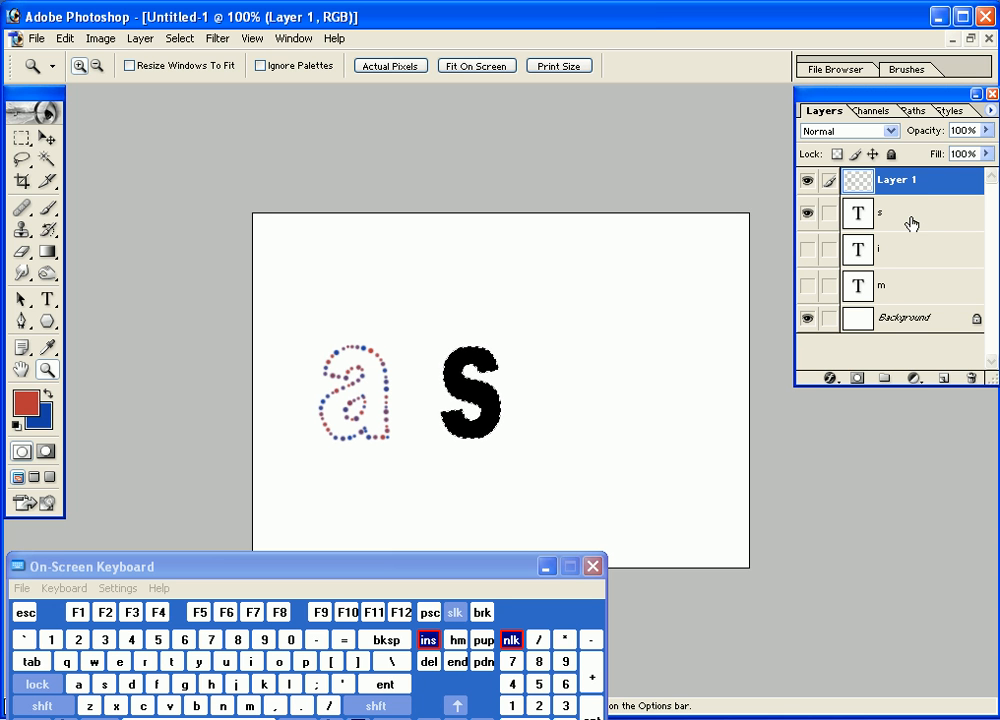
{"action": "left_click", "coordinate": [46, 138]}
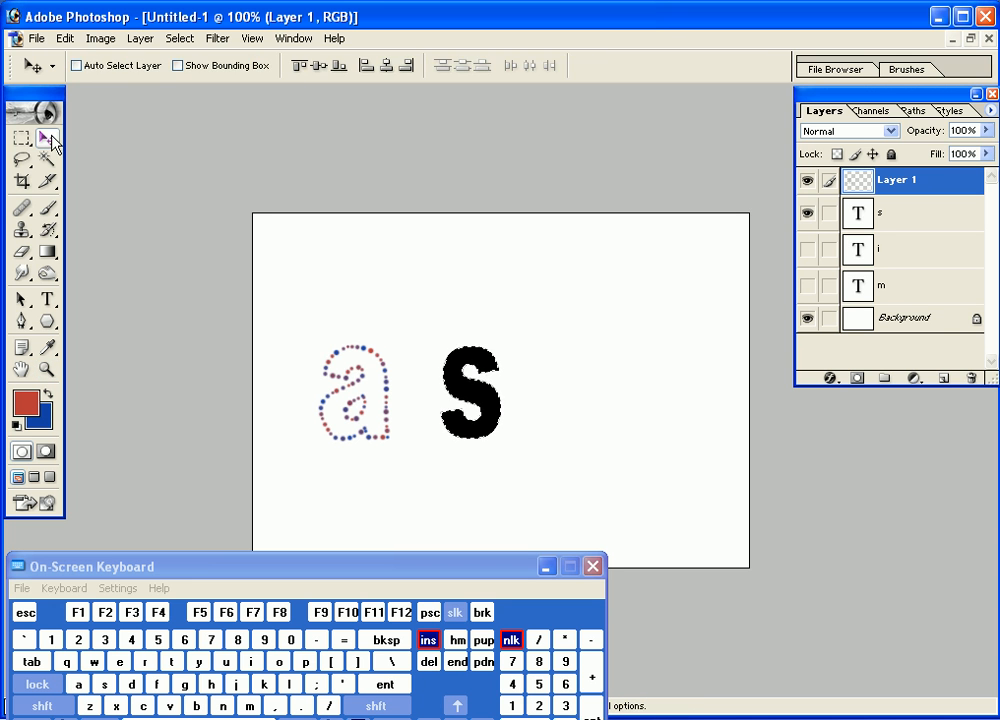
{"action": "left_click", "coordinate": [45, 207]}
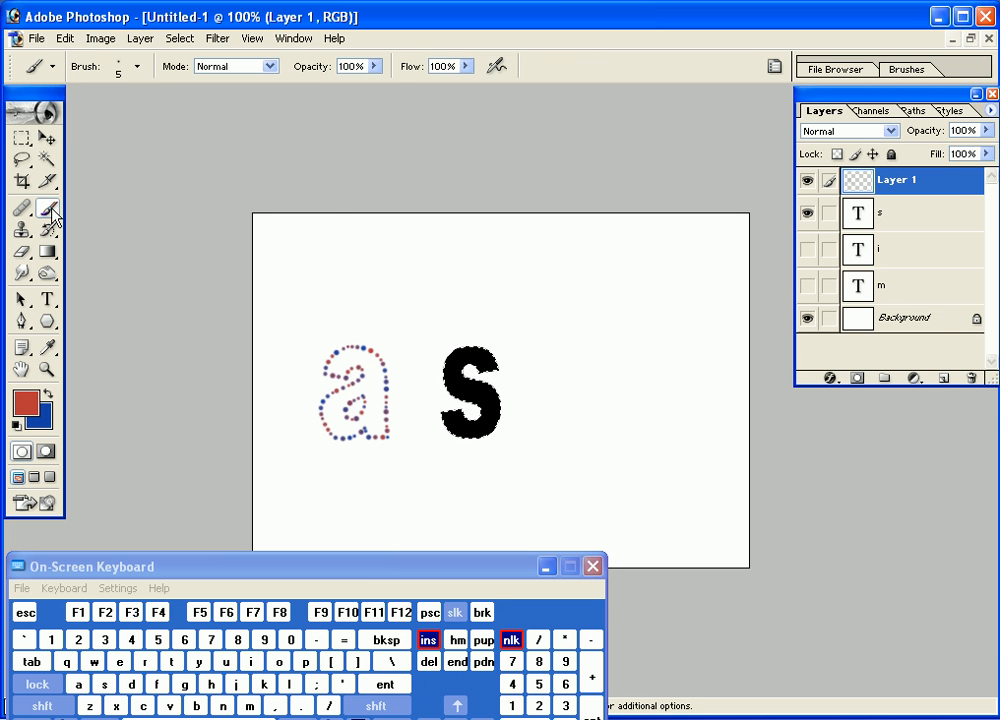
{"action": "left_click", "coordinate": [905, 70]}
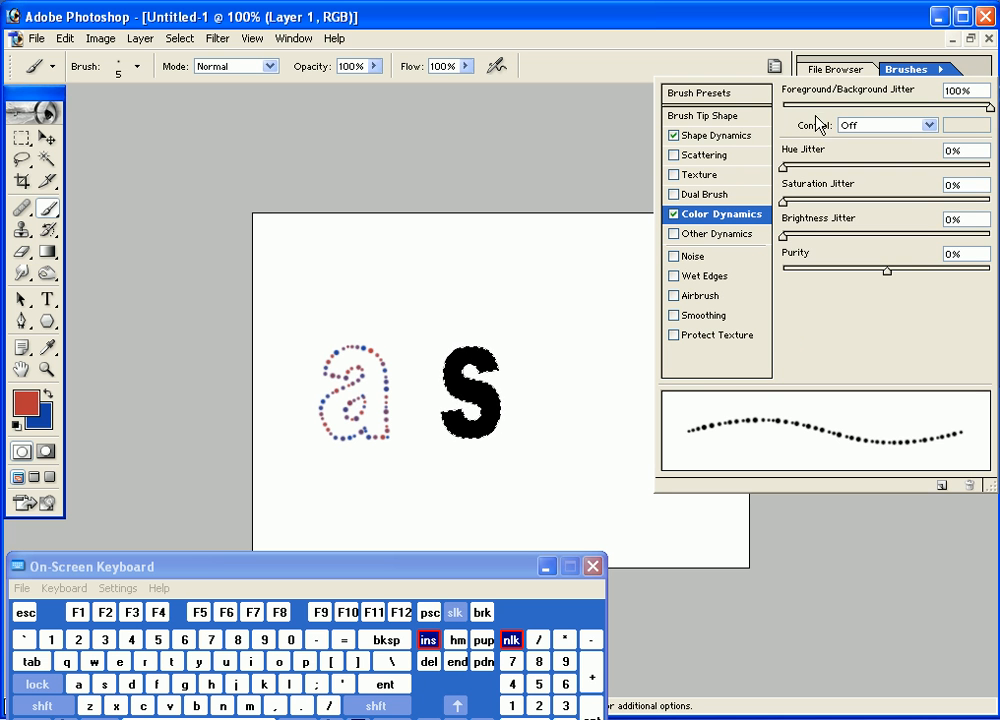
{"action": "left_click", "coordinate": [681, 215]}
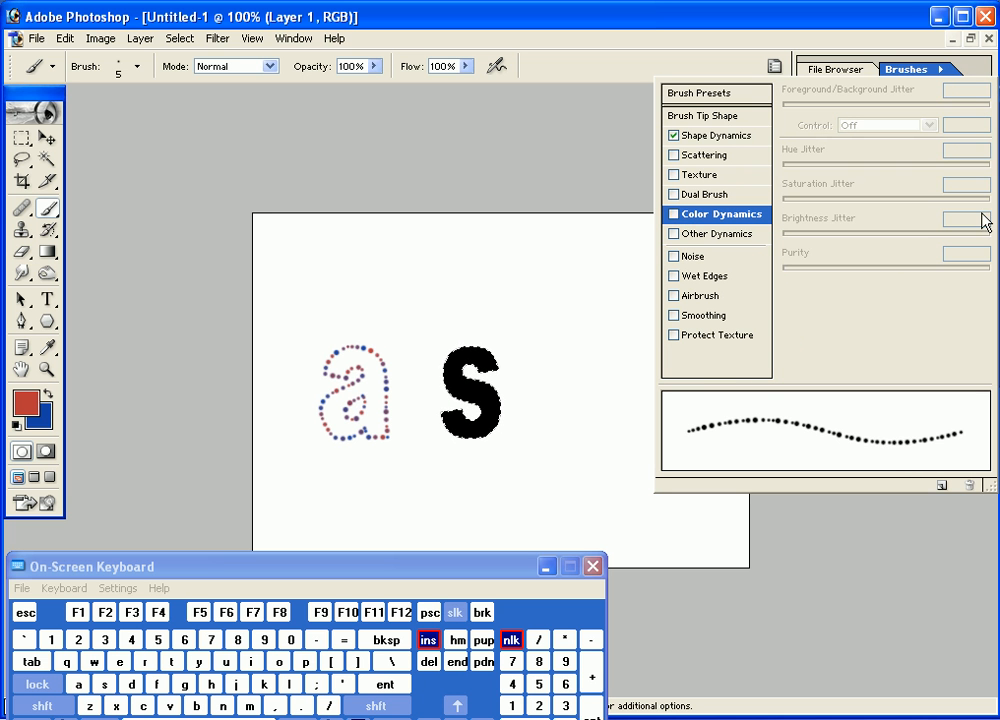
- Choose the 29 px star as the brush tip and reduce its diameter to 19 px
{"action": "left_click", "coordinate": [706, 137]}
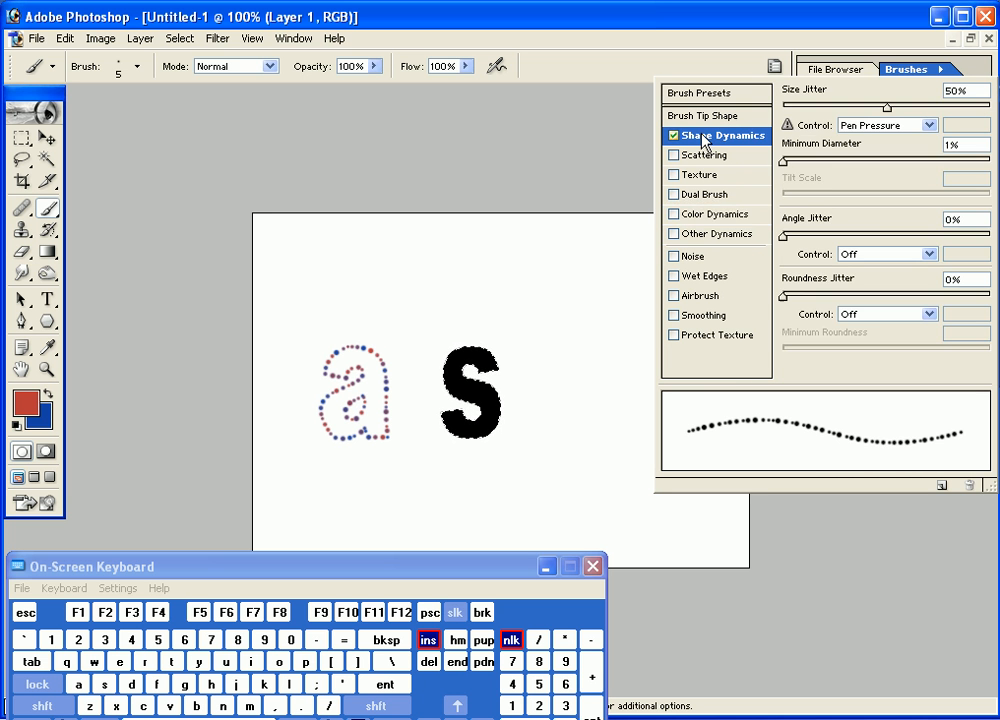
{"action": "left_click", "coordinate": [705, 116]}
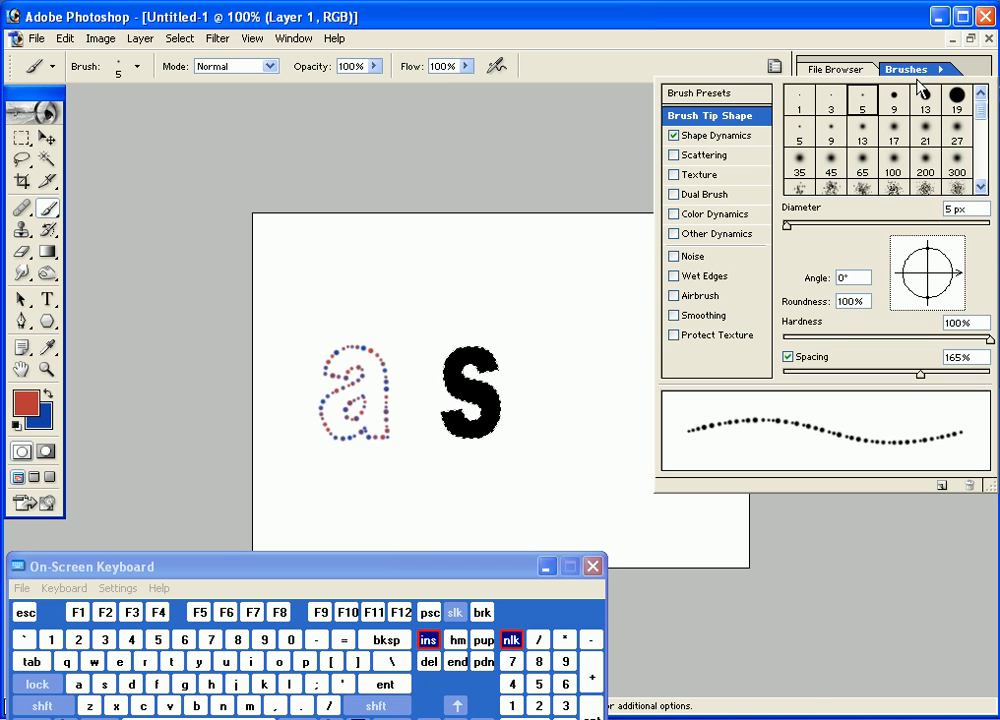
{"action": "left_click", "coordinate": [987, 168]}
{"action": "left_click", "coordinate": [988, 172]}
{"action": "left_click", "coordinate": [928, 105]}
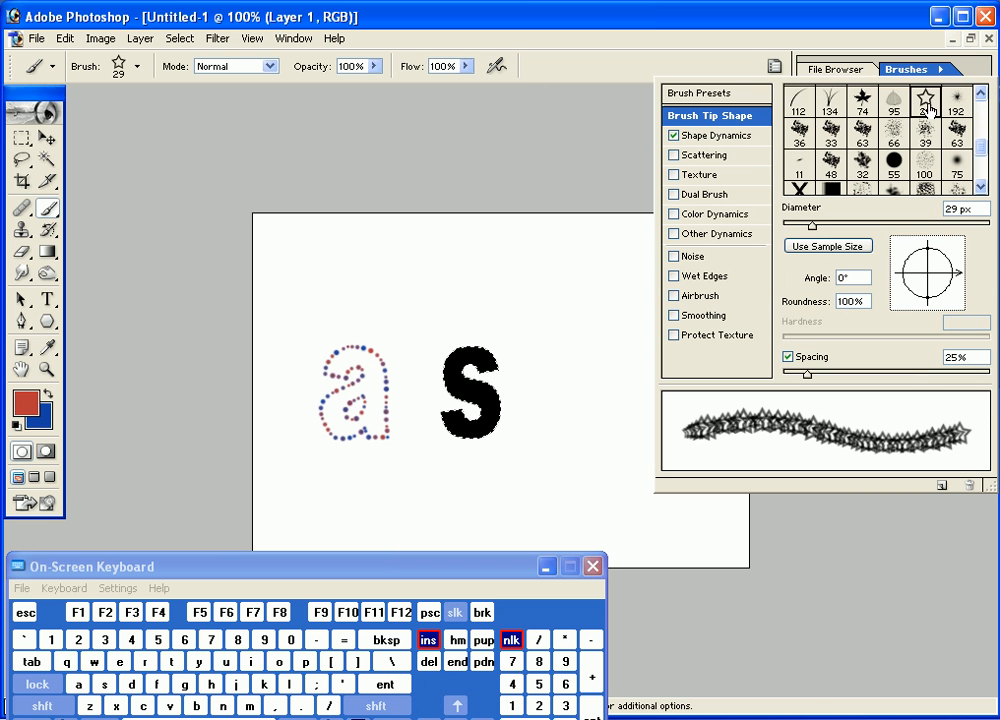
{"action": "left_click", "coordinate": [729, 101]}
{"action": "left_click_drag", "start_coordinate": [818, 383], "coordinate": [803, 383]}
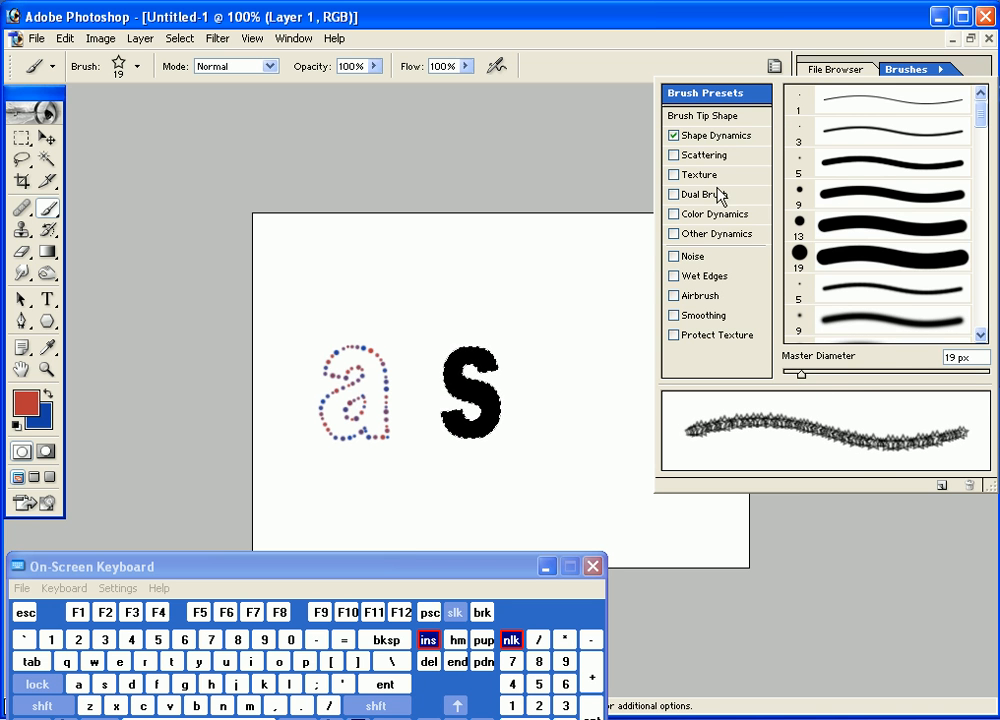
- Set the star brush's spacing to 97% and its master diameter to 11 px
{"action": "left_click", "coordinate": [700, 138]}
{"action": "left_click", "coordinate": [716, 117]}
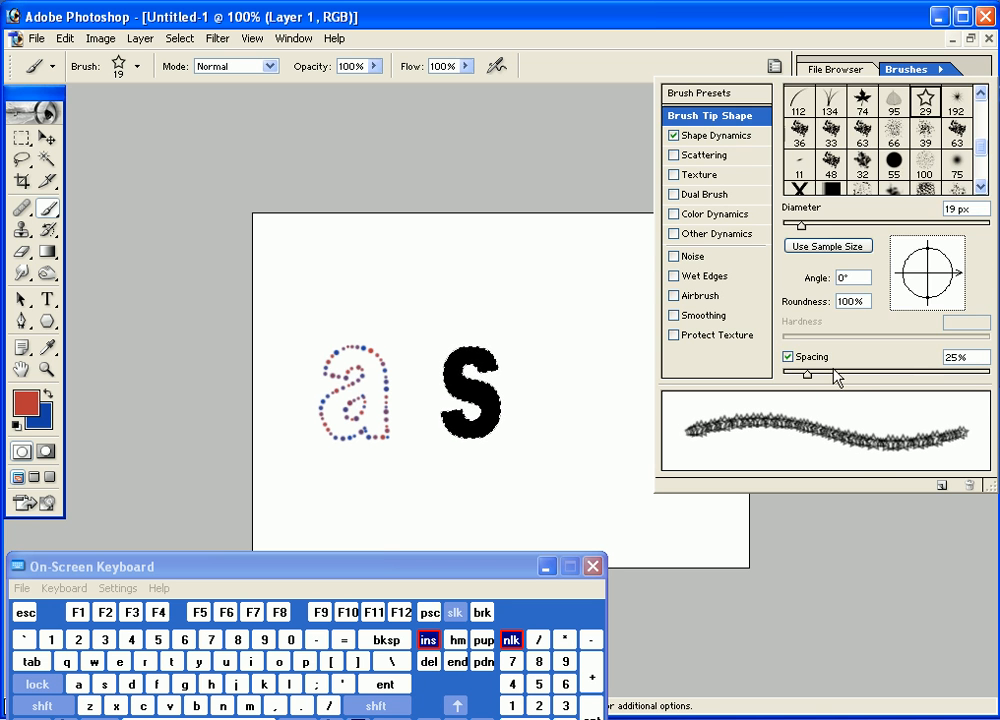
{"action": "mouse_move", "coordinate": [807, 373]}
{"action": "left_mouse_down"}
{"action": "mouse_move", "coordinate": [850, 390]}
{"action": "mouse_move", "coordinate": [883, 384]}
{"action": "left_mouse_up"}
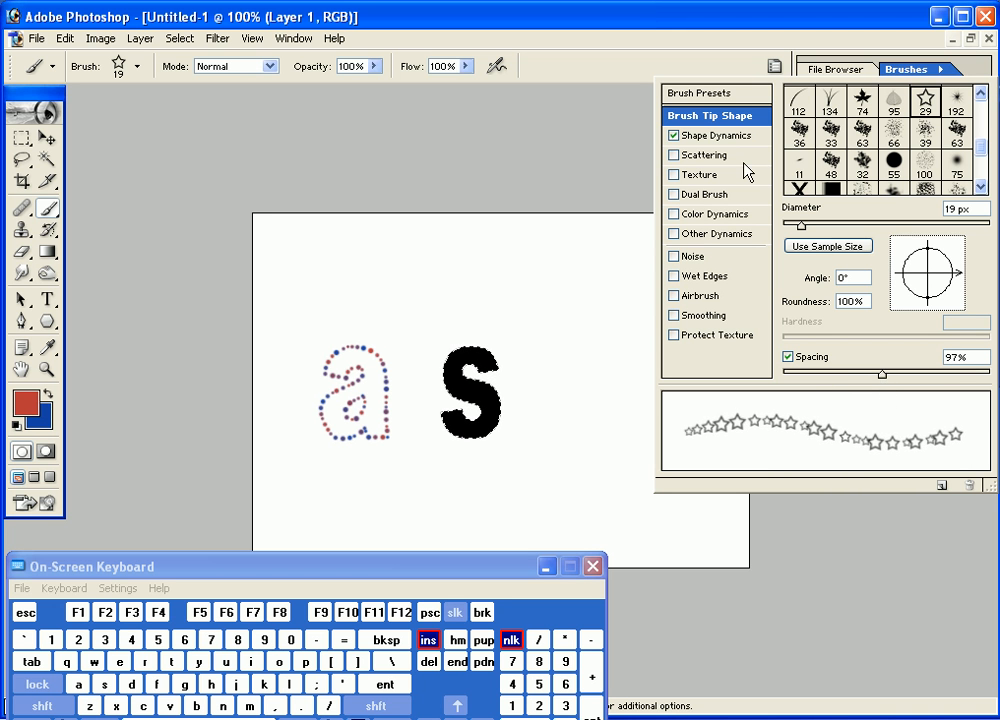
{"action": "left_click", "coordinate": [701, 94]}
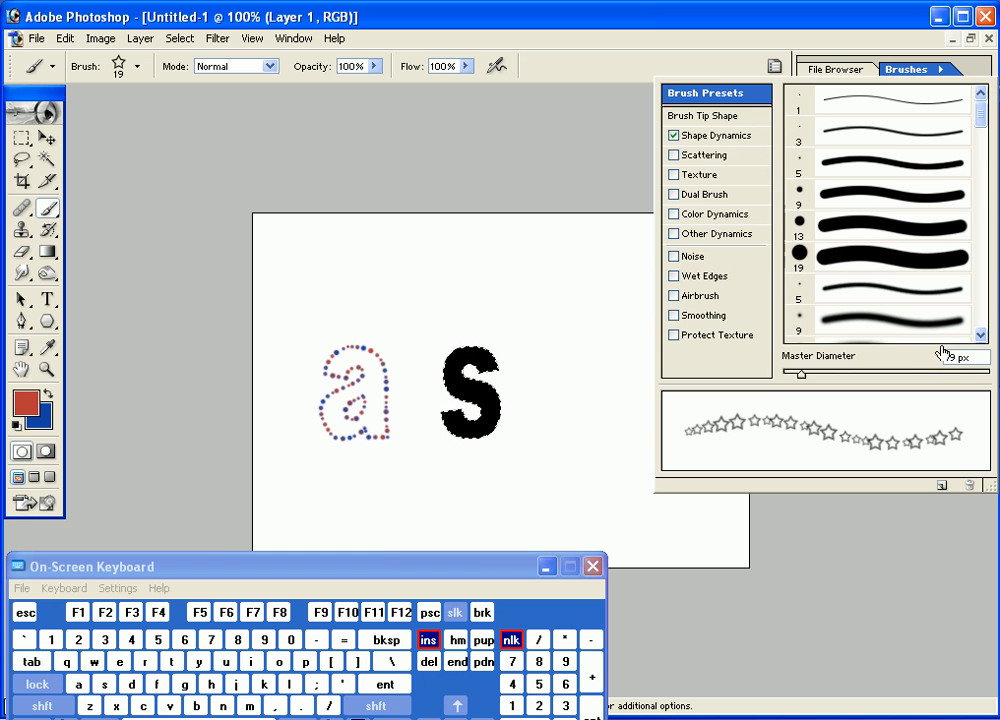
{"action": "left_click_drag", "start_coordinate": [793, 377], "coordinate": [798, 378]}
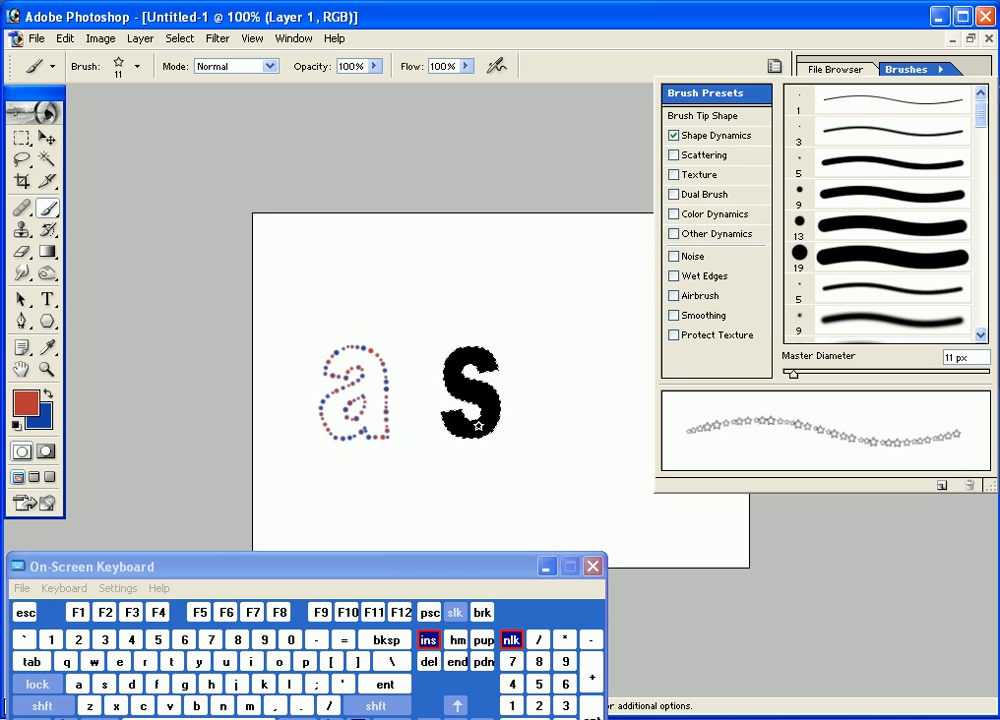
{"action": "left_click", "coordinate": [47, 137]}
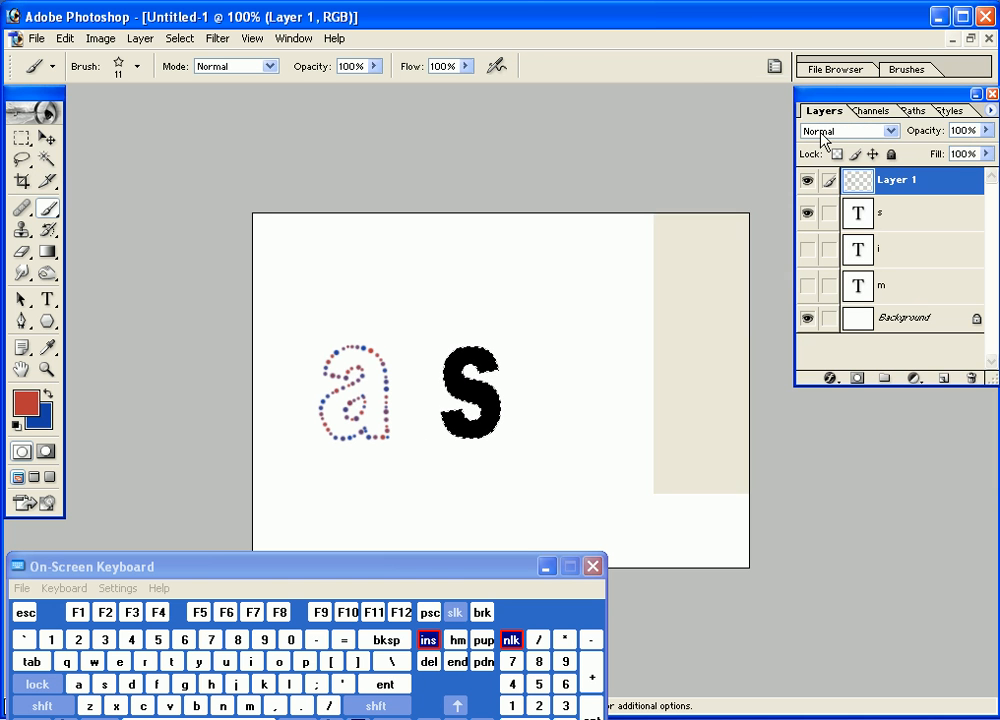
- Activate the Pen tool and convert the letter s selection into a work path
{"action": "left_click", "coordinate": [18, 322]}
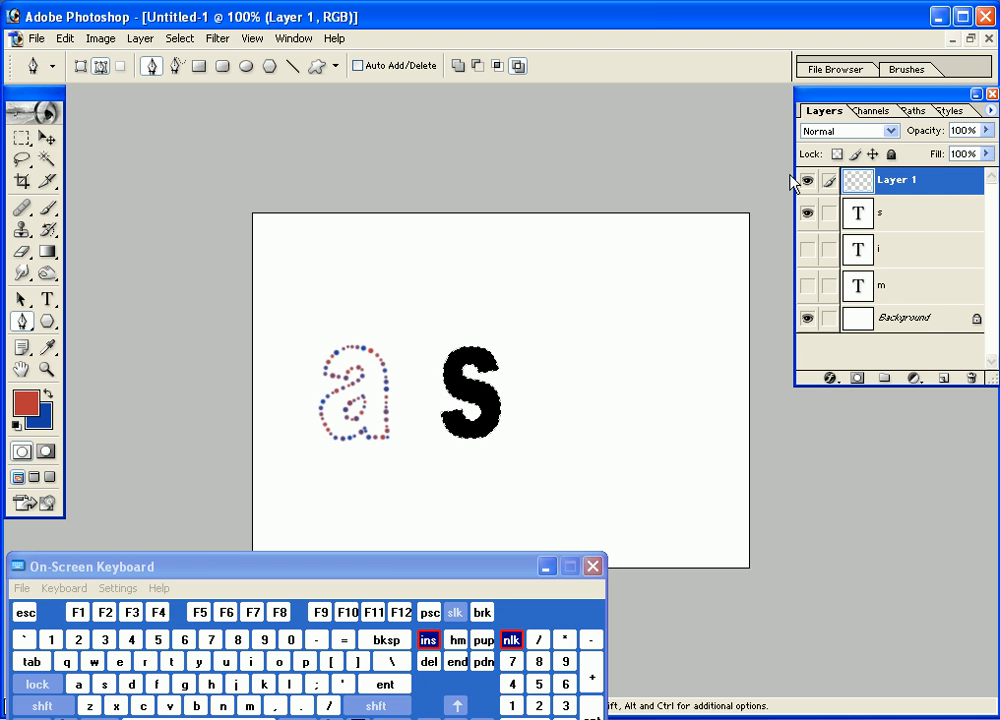
{"action": "left_click", "coordinate": [910, 112]}
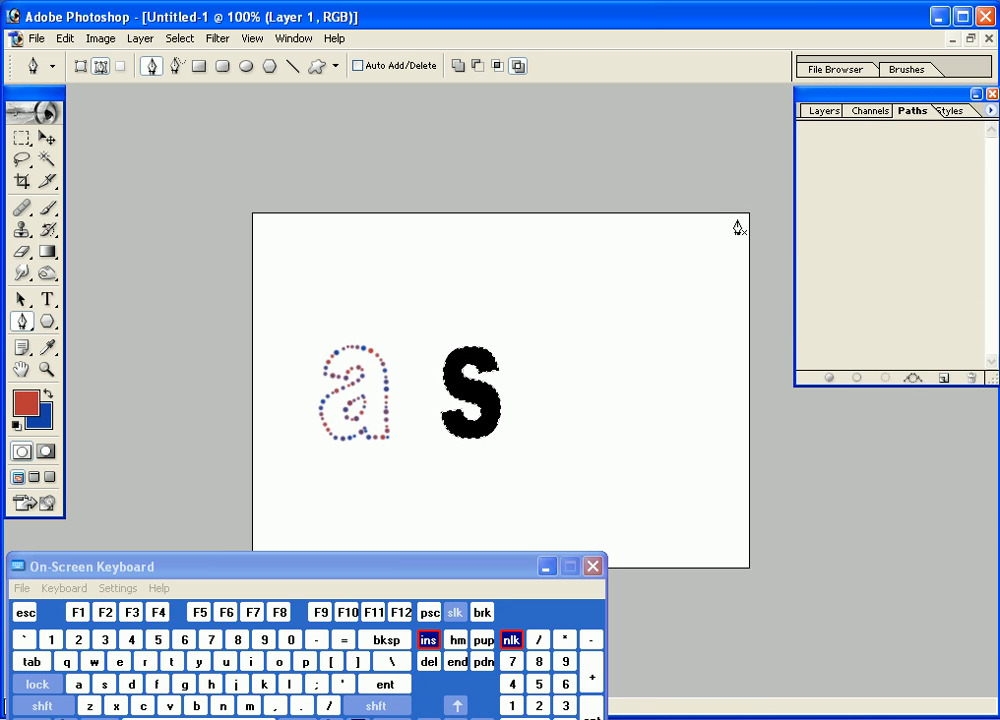
{"action": "left_click", "coordinate": [911, 379]}
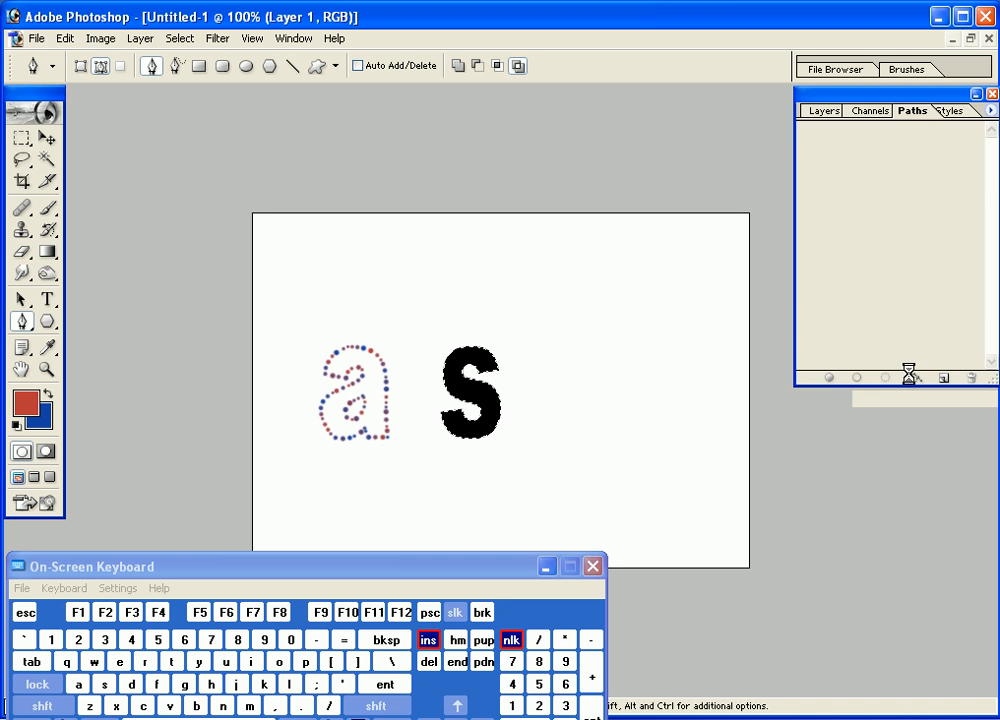
- Add a new layer directly above the s text layer and hide the s text
{"action": "left_click", "coordinate": [828, 111]}
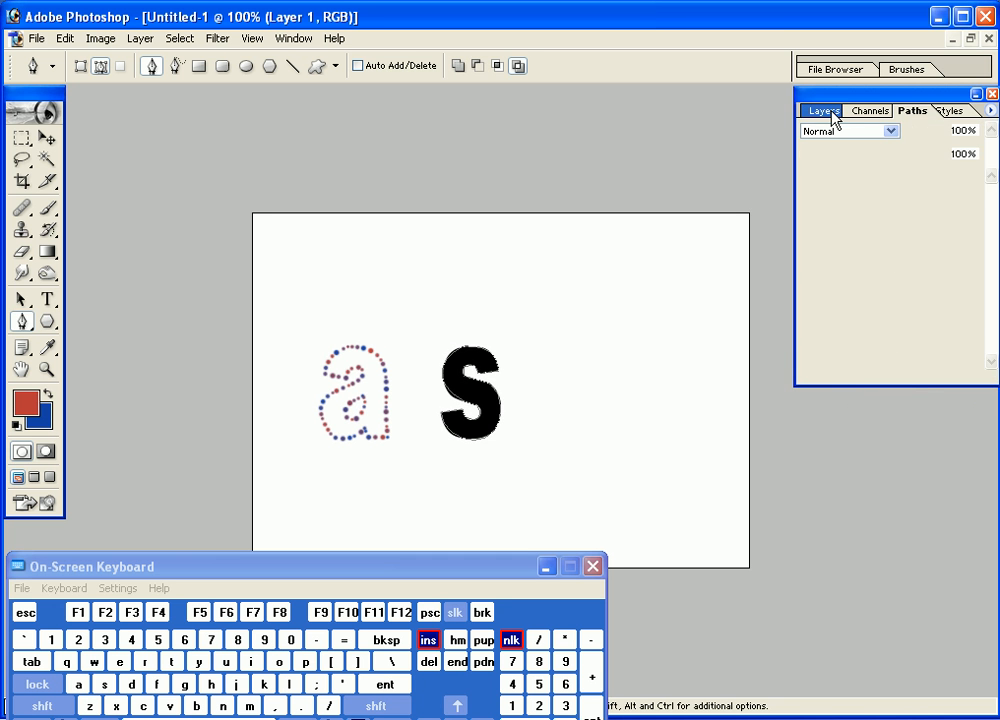
{"action": "left_click", "coordinate": [928, 229]}
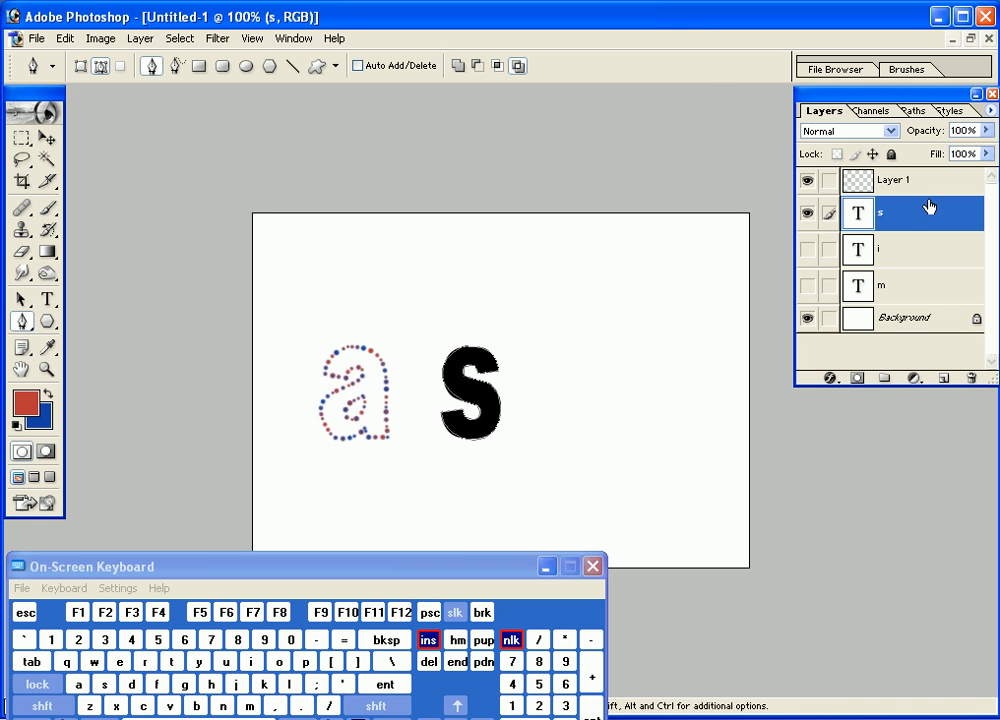
{"action": "left_click", "coordinate": [941, 378]}
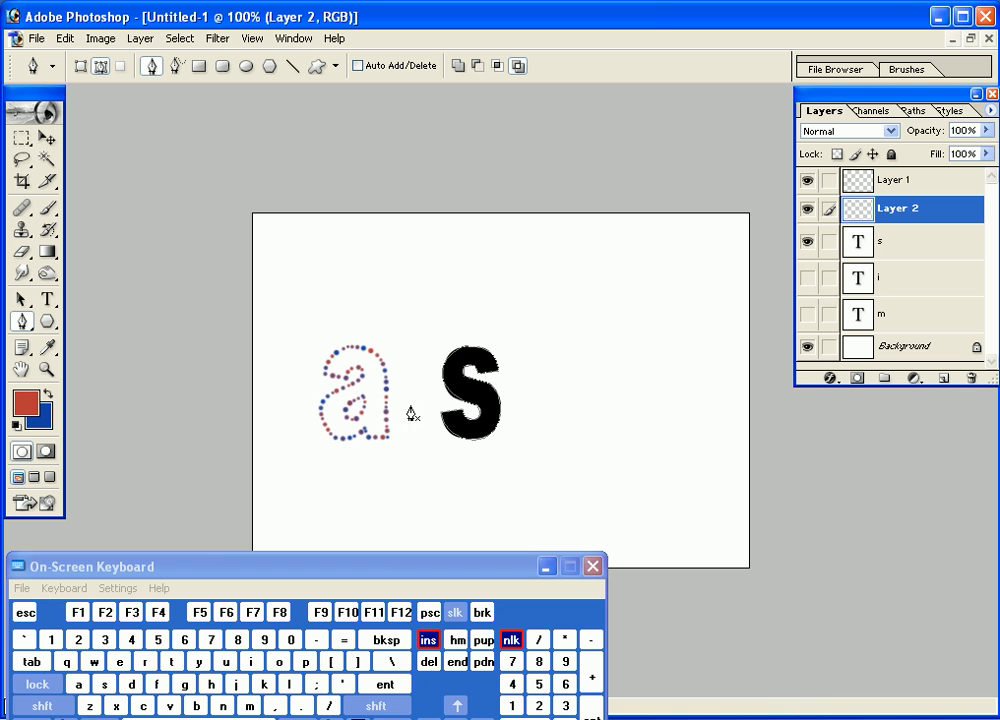
{"action": "left_click", "coordinate": [808, 250]}
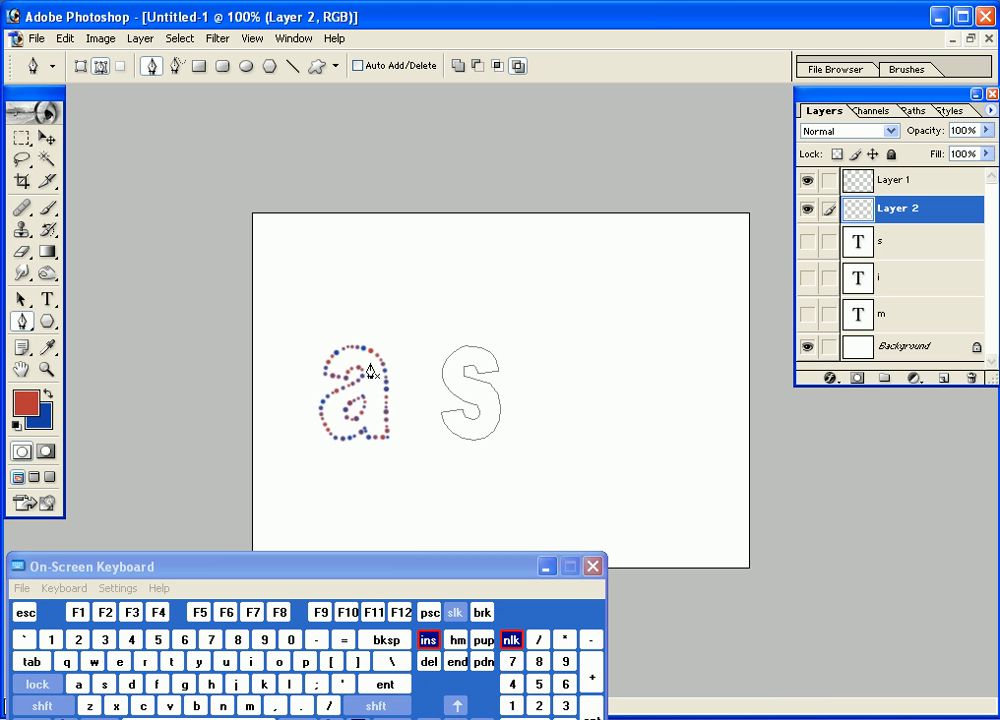
- Stroke the letter s's path on the new layer using the Brush, without simulated pressure
{"action": "right_click", "coordinate": [491, 364]}
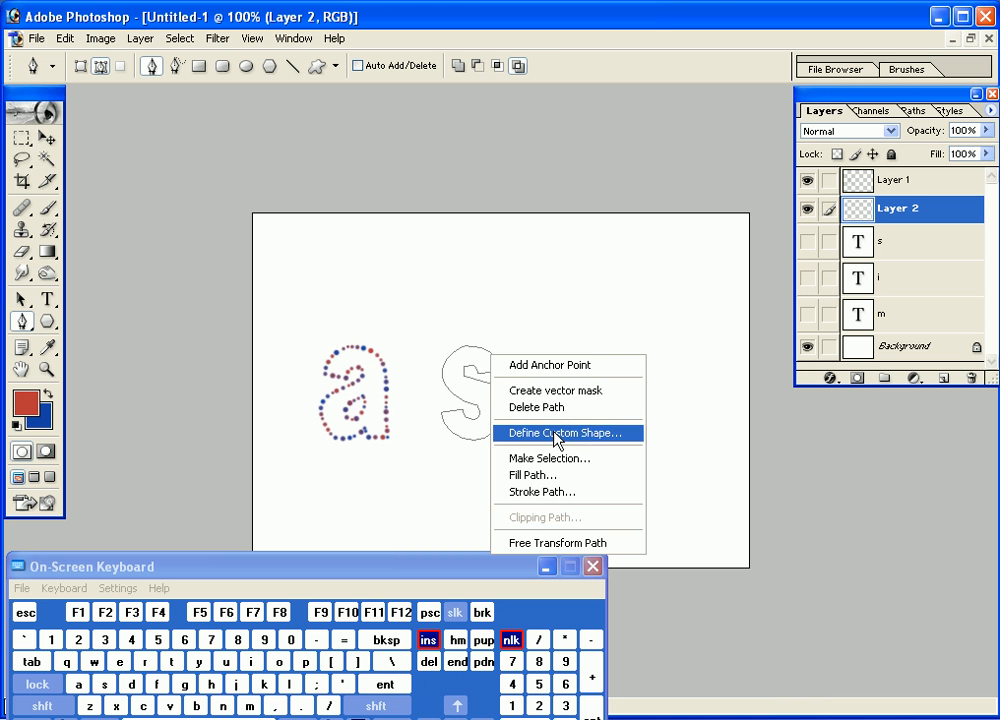
{"action": "left_click", "coordinate": [544, 494]}
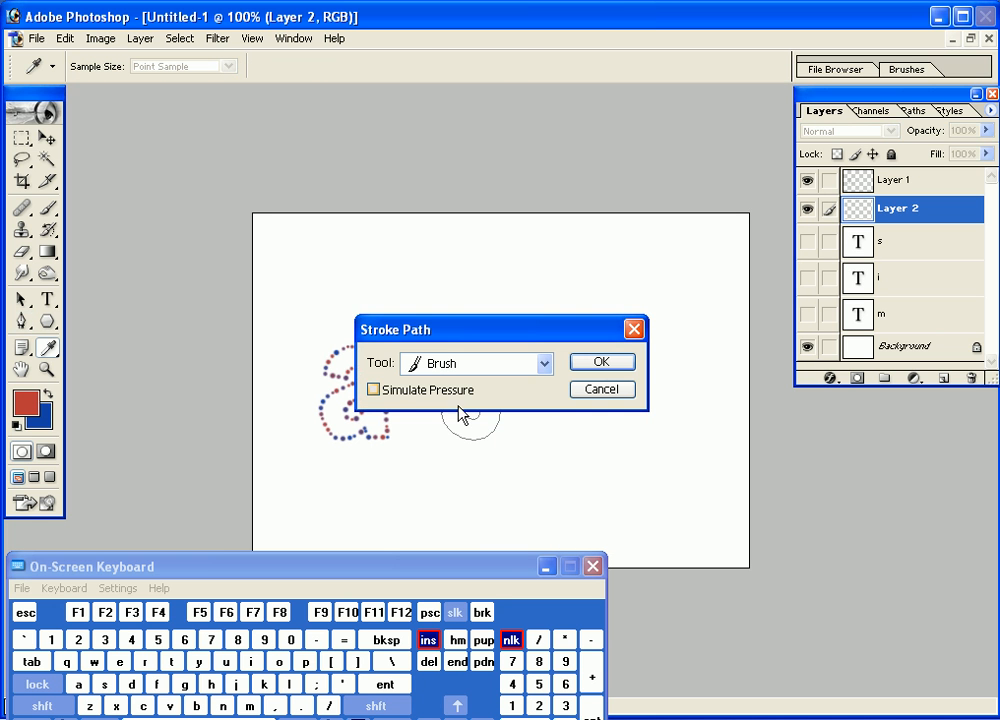
{"action": "left_click", "coordinate": [580, 364]}
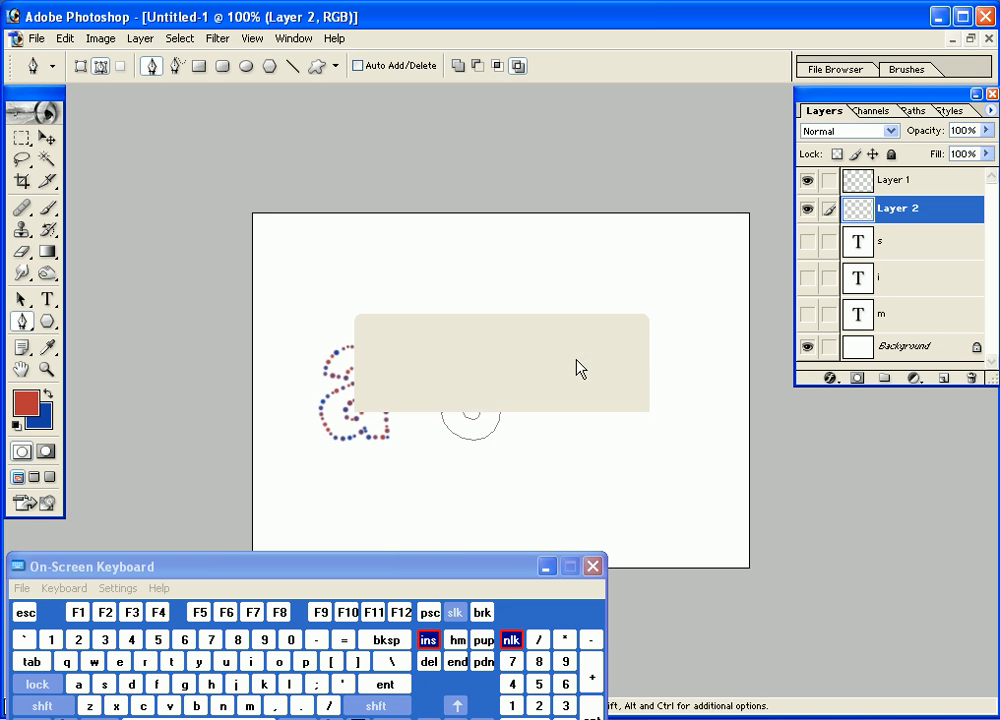
- Delete the s text layer and the letter s's work path
{"action": "left_click_drag", "start_coordinate": [962, 200], "coordinate": [971, 377]}
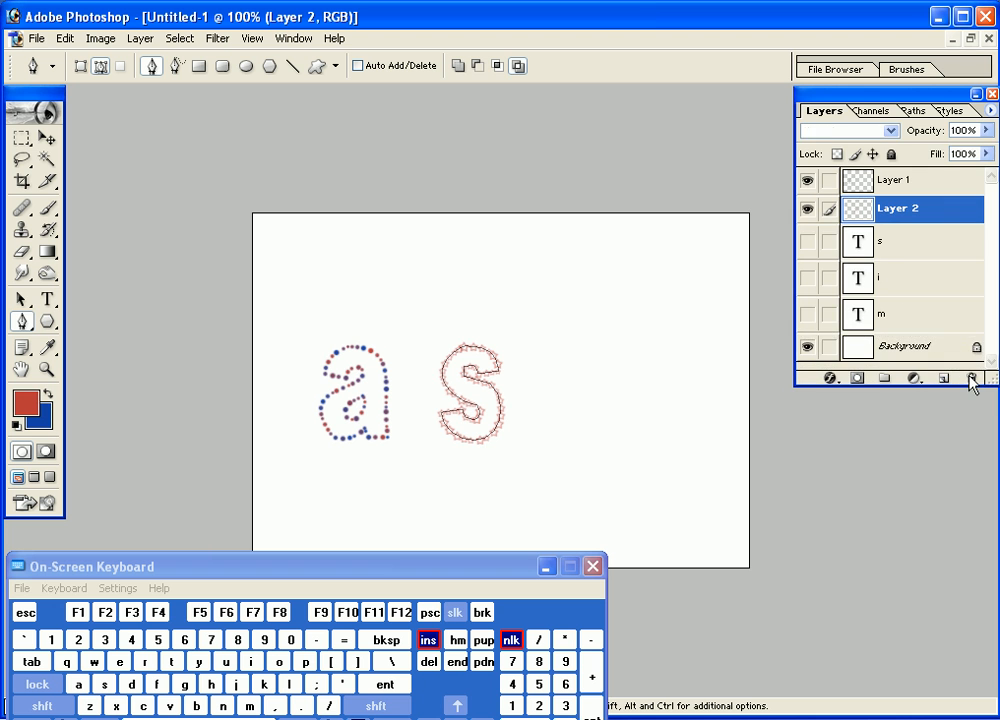
{"action": "left_click", "coordinate": [913, 110]}
{"action": "left_click_drag", "start_coordinate": [921, 163], "coordinate": [971, 377]}
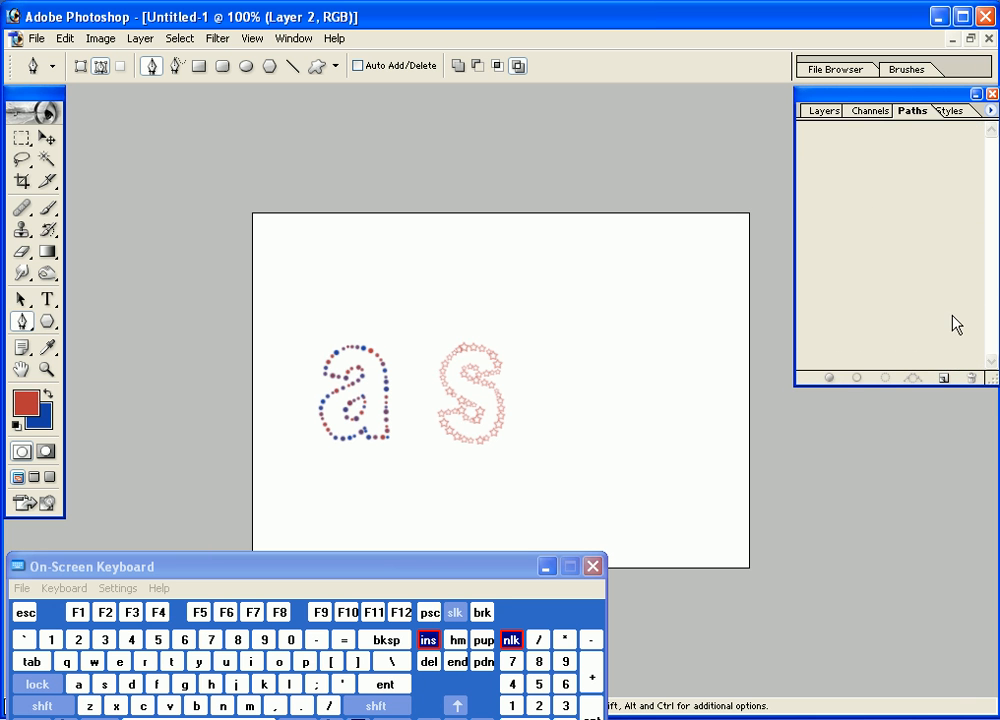
- Show the i text layer, load its outline as a selection, and convert that selection into a work path
{"action": "left_click", "coordinate": [825, 110]}
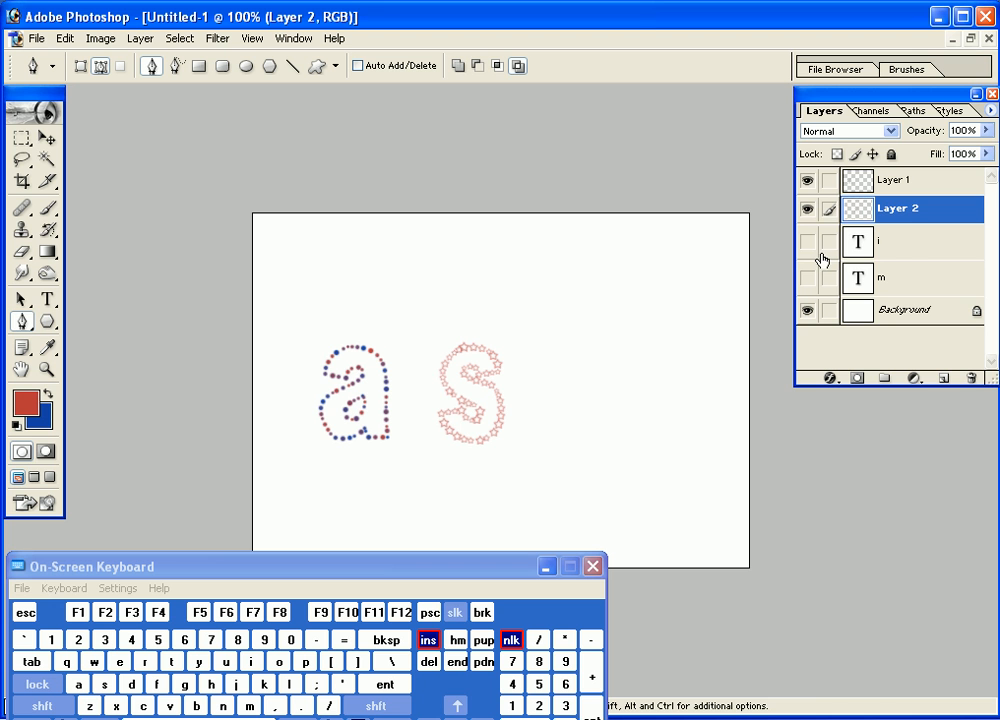
{"action": "left_click", "coordinate": [903, 251]}
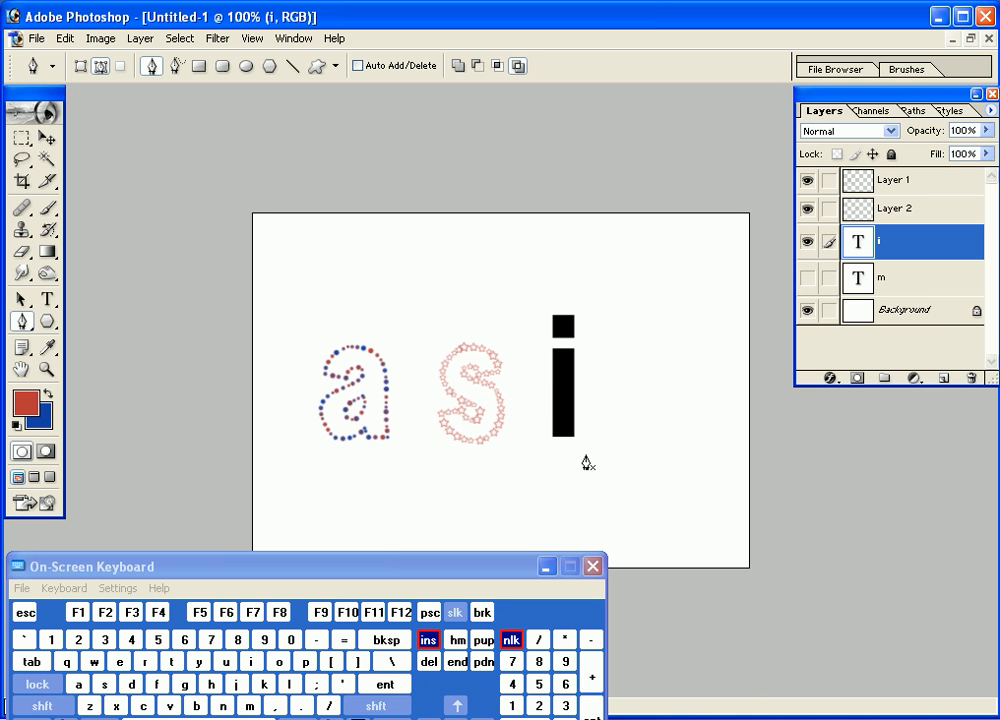
{"action": "left_click", "coordinate": [808, 278]}
{"action": "left_click", "coordinate": [810, 279]}
{"action": "left_click", "coordinate": [920, 248], "text": "ctrl"}
{"action": "left_click", "coordinate": [915, 112]}
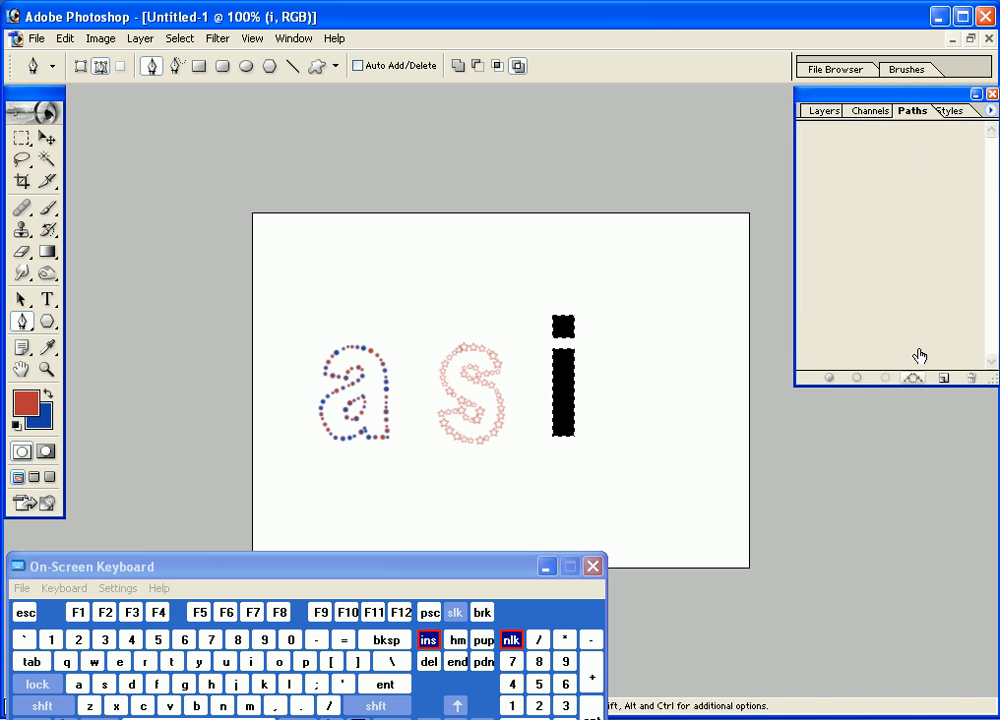
{"action": "left_click", "coordinate": [912, 378]}
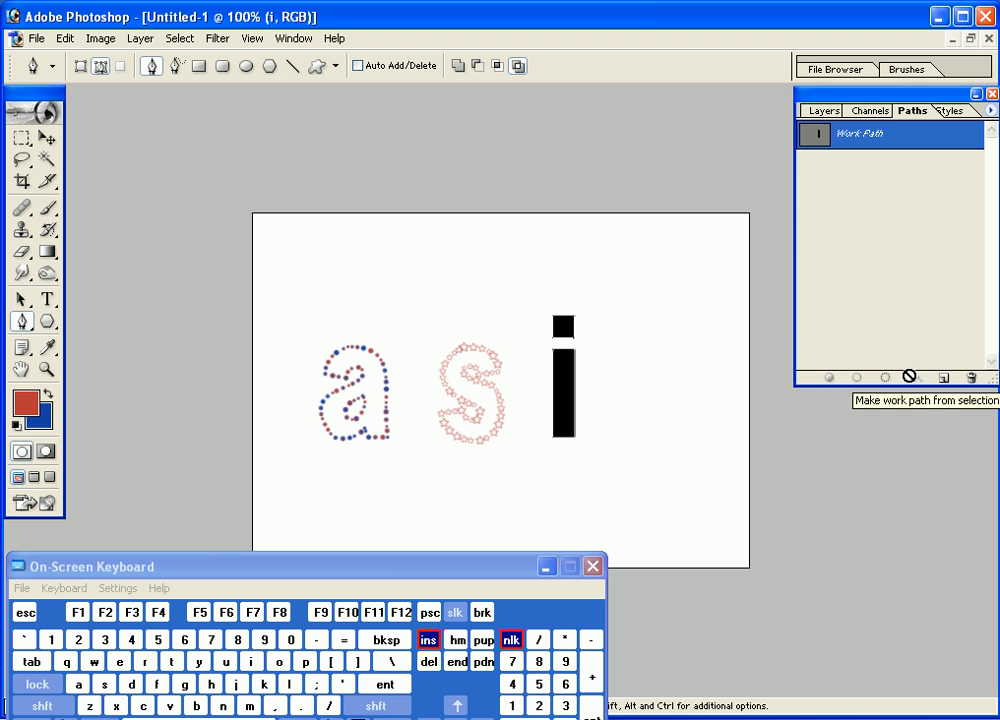
- Add a new layer directly above the i text layer and hide the i text
{"action": "left_click", "coordinate": [822, 110]}
{"action": "left_click", "coordinate": [943, 378]}
{"action": "left_click", "coordinate": [807, 269]}
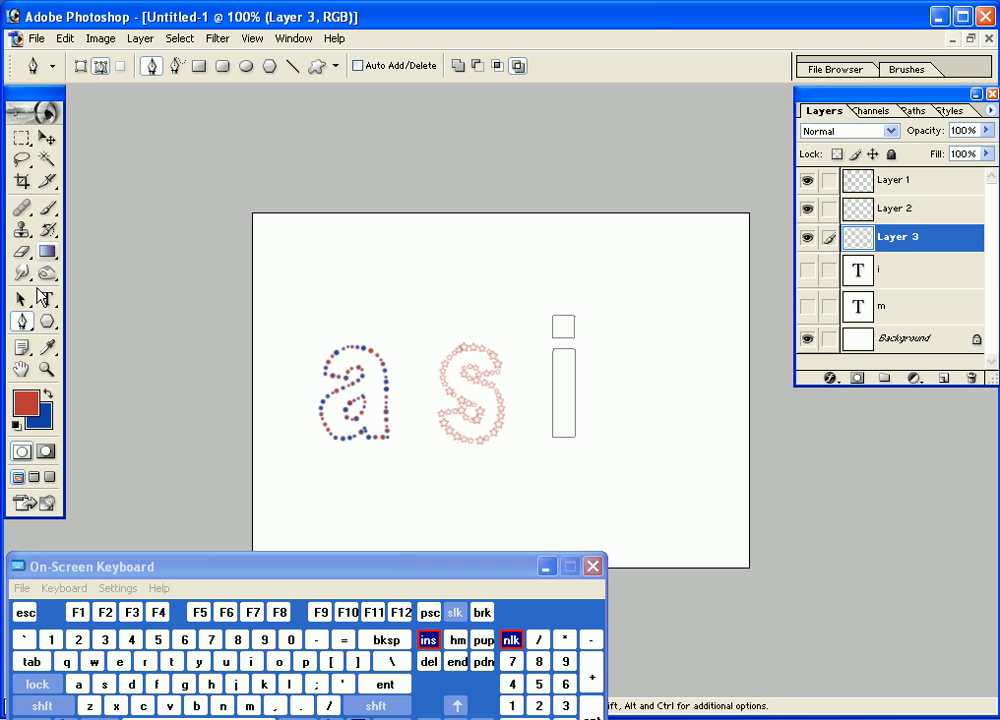
- Create a new document 1 inch wide and 1 inch high with transparent contents, and maximize its window
{"action": "key", "text": "b"}
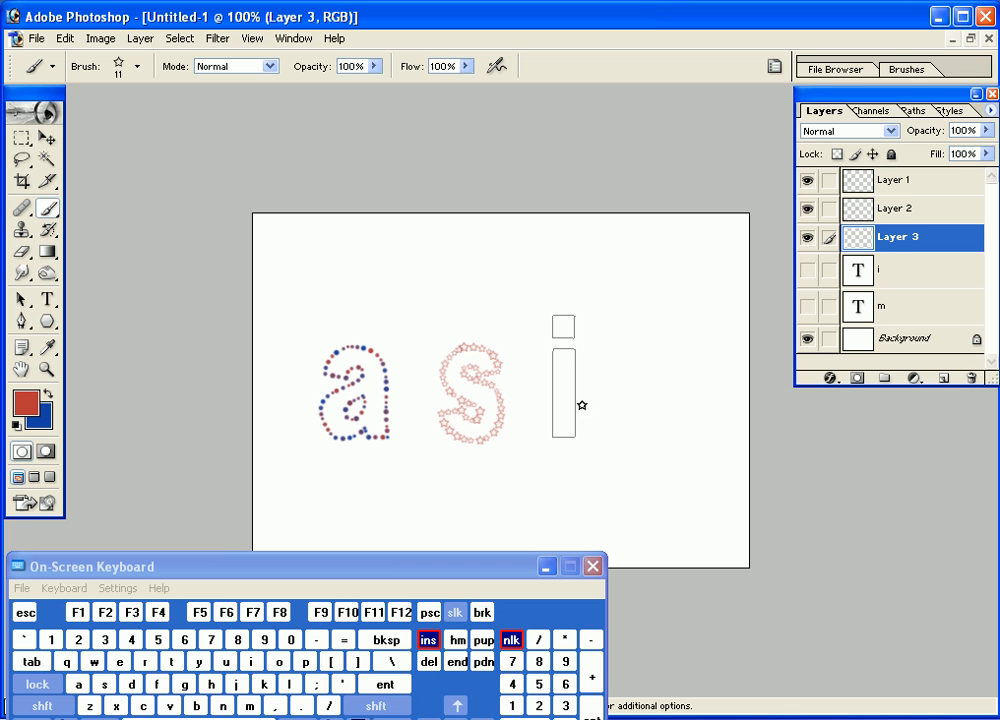
{"action": "left_click", "coordinate": [48, 204]}
{"action": "left_click", "coordinate": [34, 40]}
{"action": "left_click", "coordinate": [45, 59]}
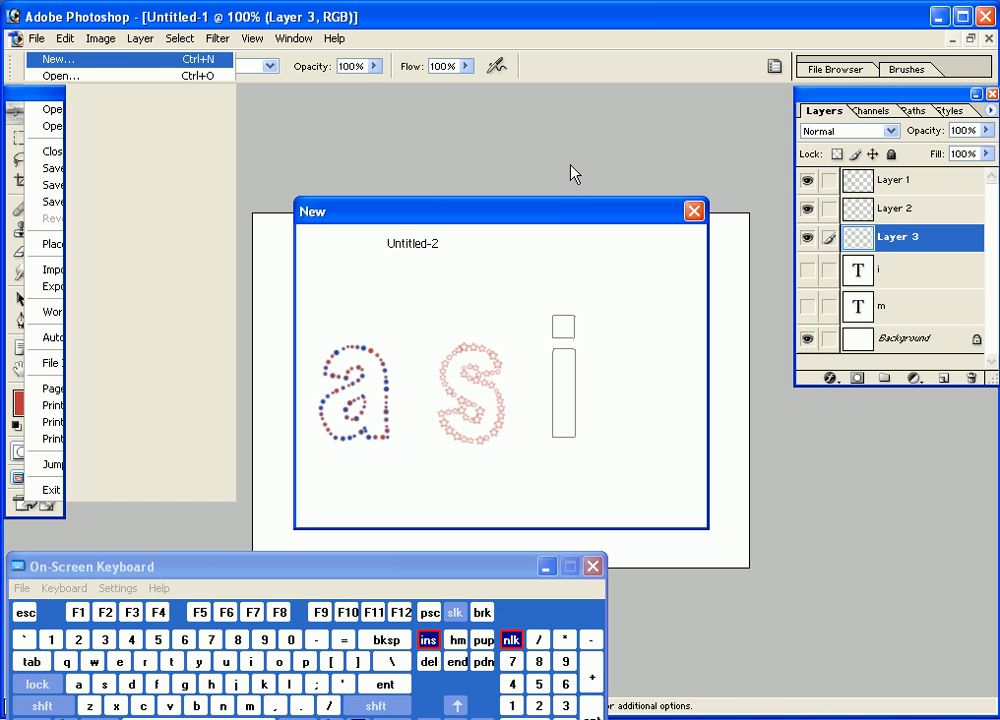
{"action": "double_click", "coordinate": [466, 323]}
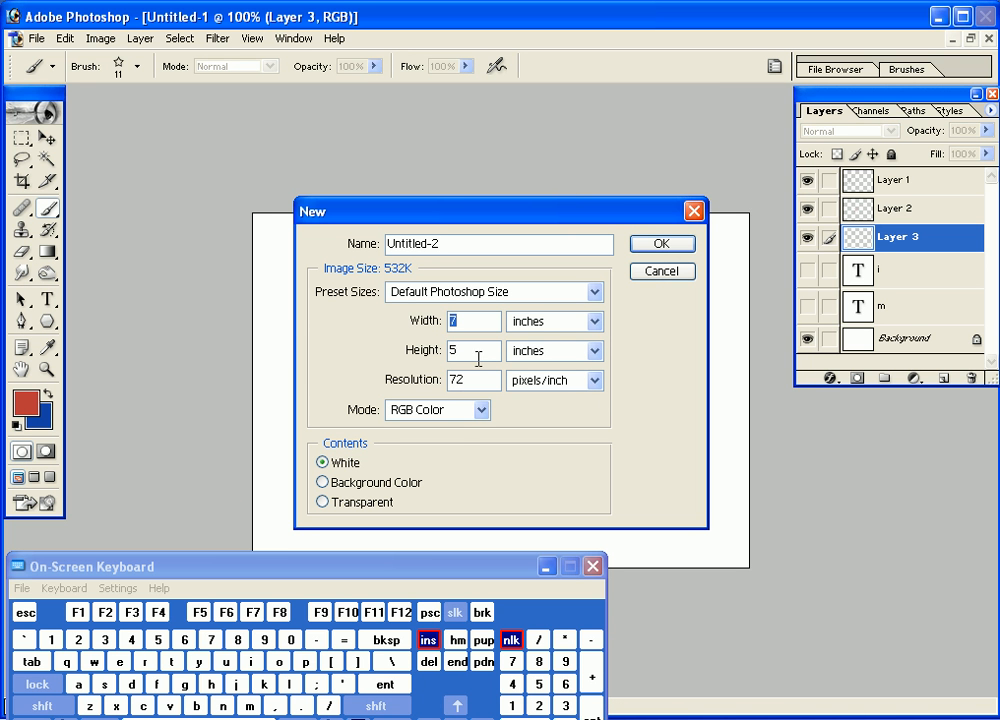
{"action": "type", "text": "1"}
{"action": "key", "text": "Tab"}
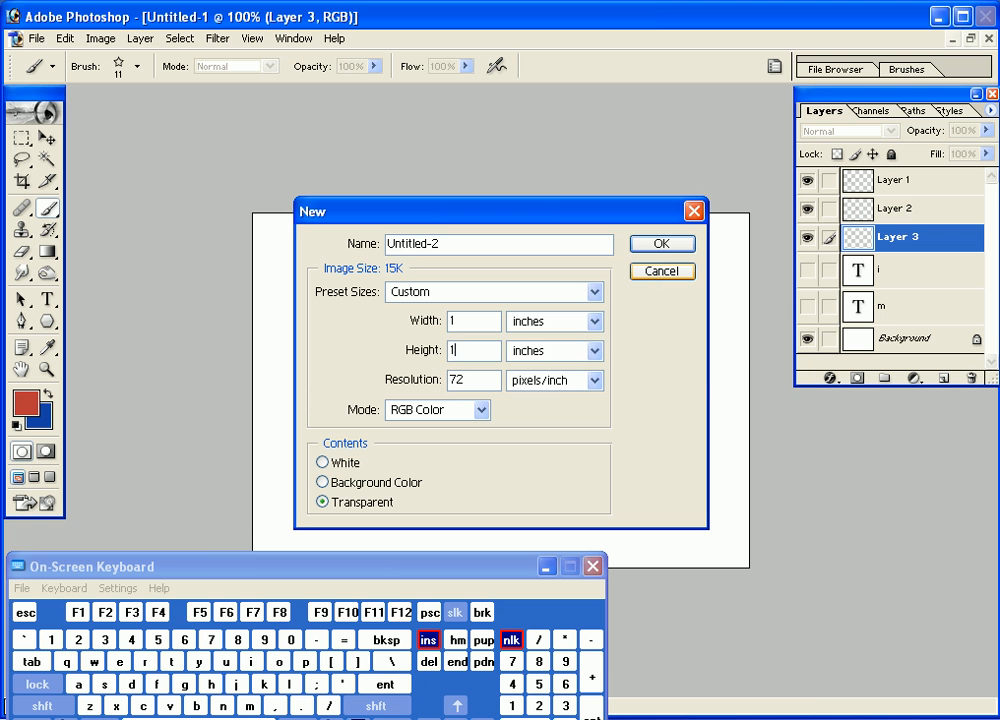
{"action": "left_click", "coordinate": [664, 246]}
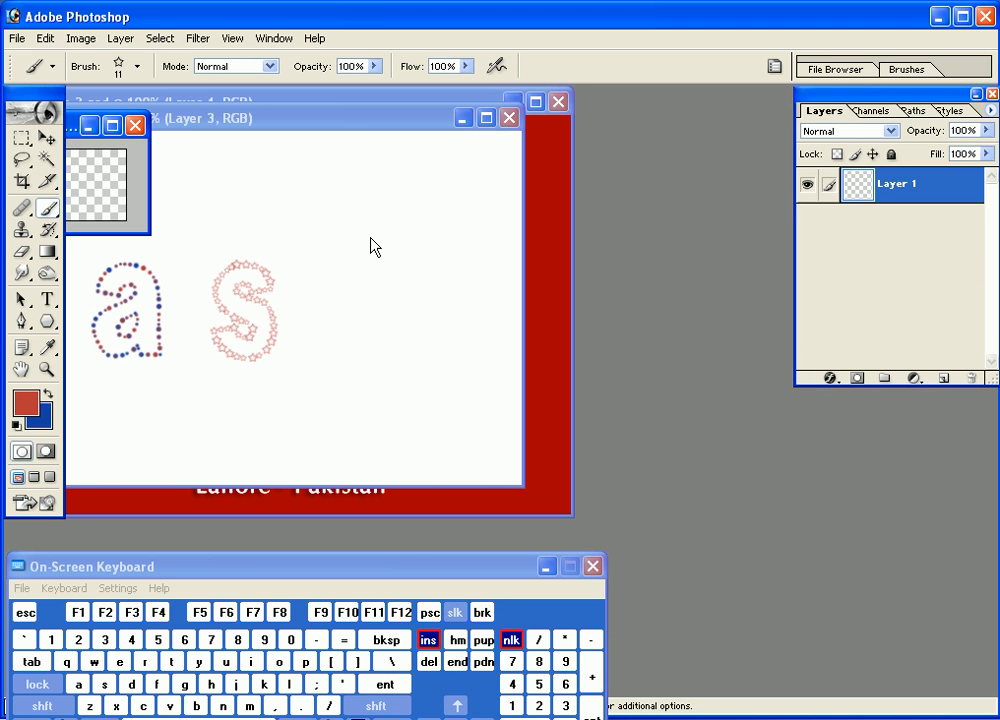
{"action": "left_click", "coordinate": [111, 125]}
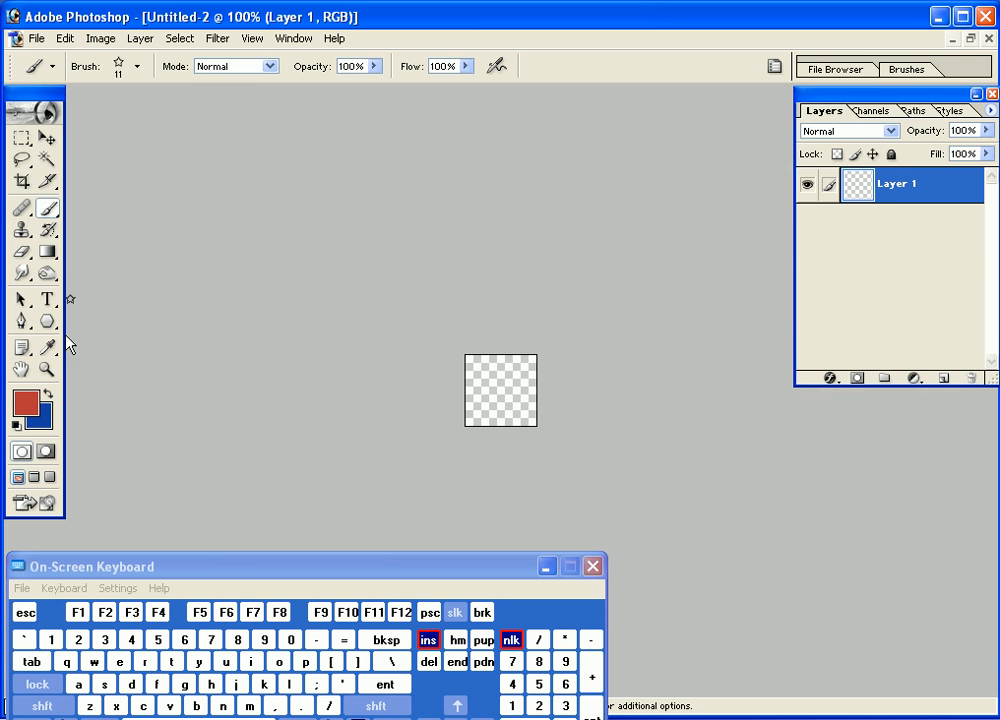
- Add a black letter l in Arial Black near the middle of the 1-inch canvas
{"action": "left_click", "coordinate": [46, 370]}
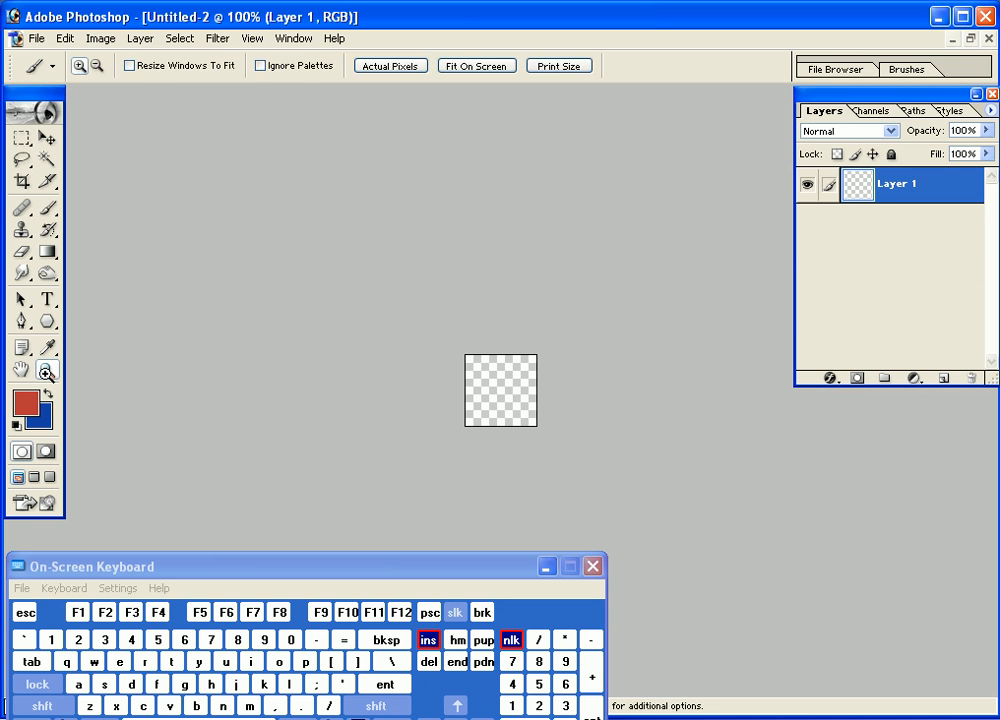
{"action": "left_click", "coordinate": [493, 388]}
{"action": "left_click", "coordinate": [48, 138]}
{"action": "left_click", "coordinate": [47, 299]}
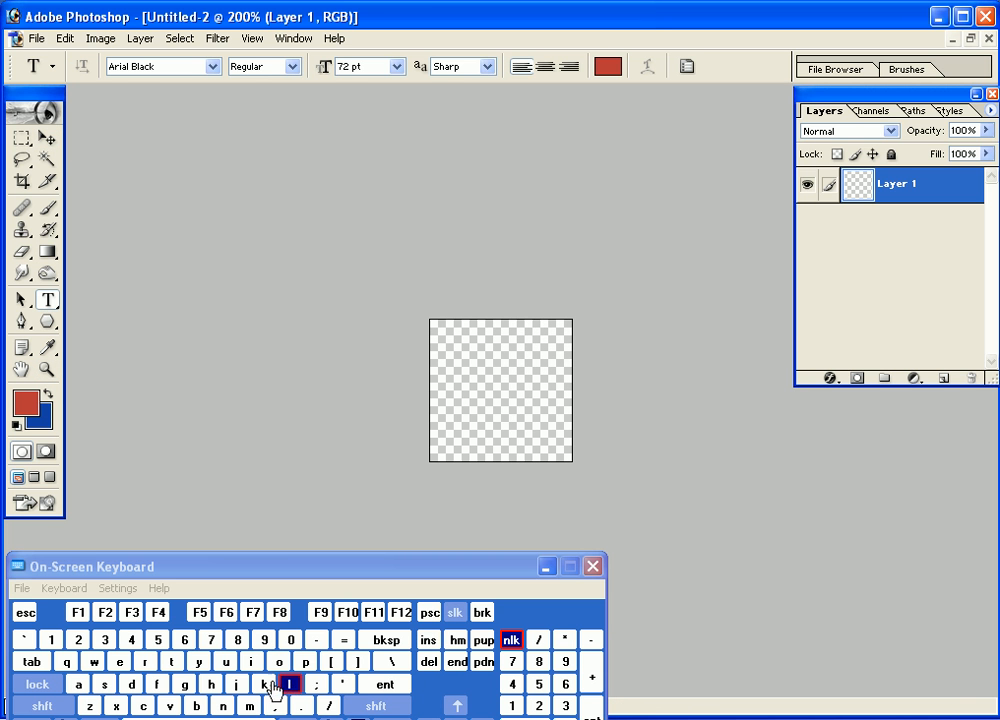
{"action": "left_click", "coordinate": [506, 395]}
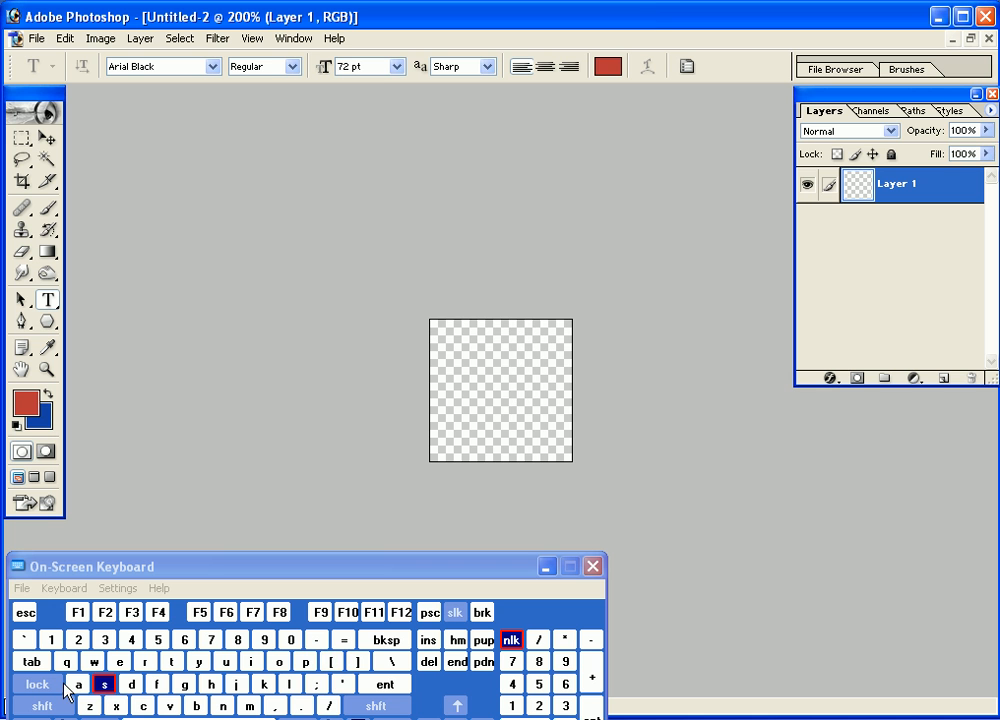
{"action": "left_click", "coordinate": [15, 425]}
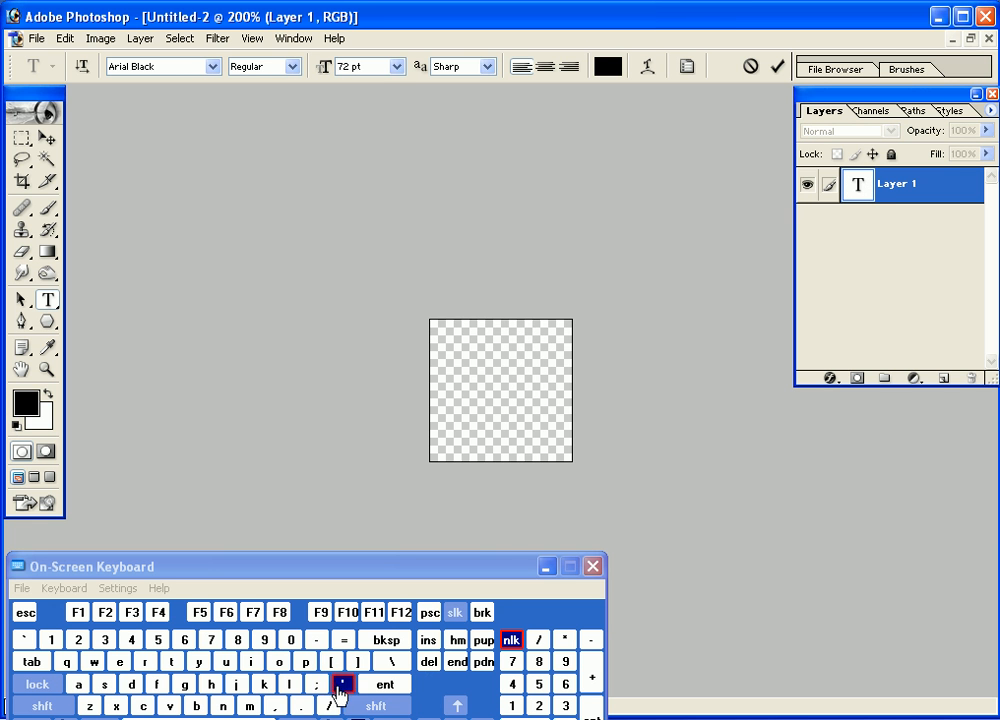
{"action": "left_click", "coordinate": [288, 686]}
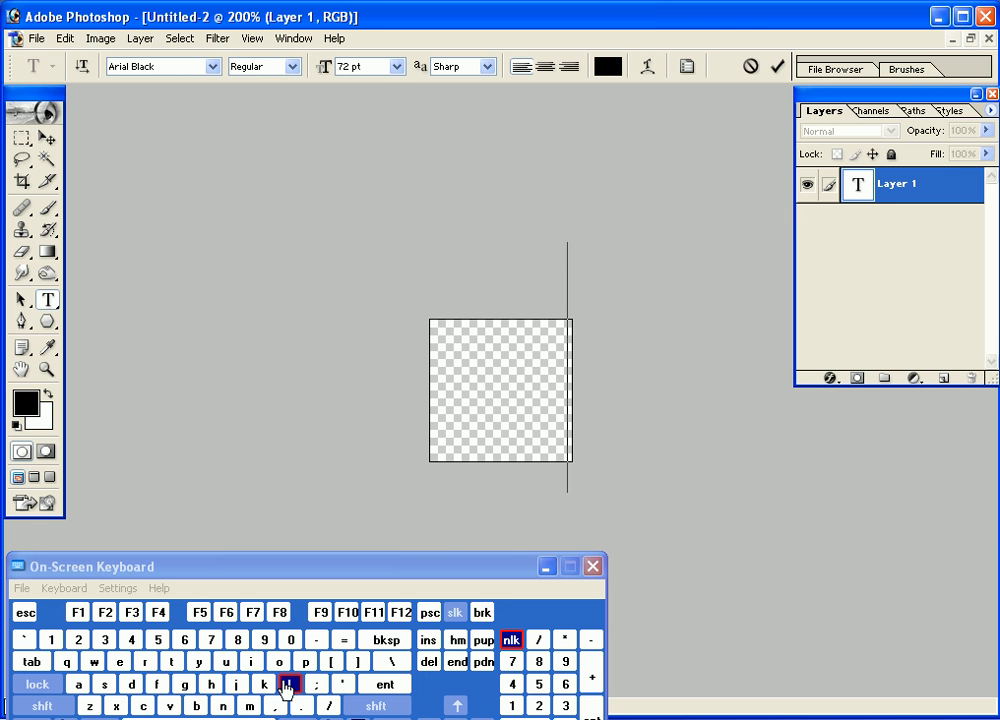
- Set the font size of the letter l to 18 pt
{"action": "left_click", "coordinate": [397, 70]}
{"action": "left_click", "coordinate": [384, 180]}
{"action": "left_click", "coordinate": [496, 357]}
{"action": "double_click", "coordinate": [496, 355]}
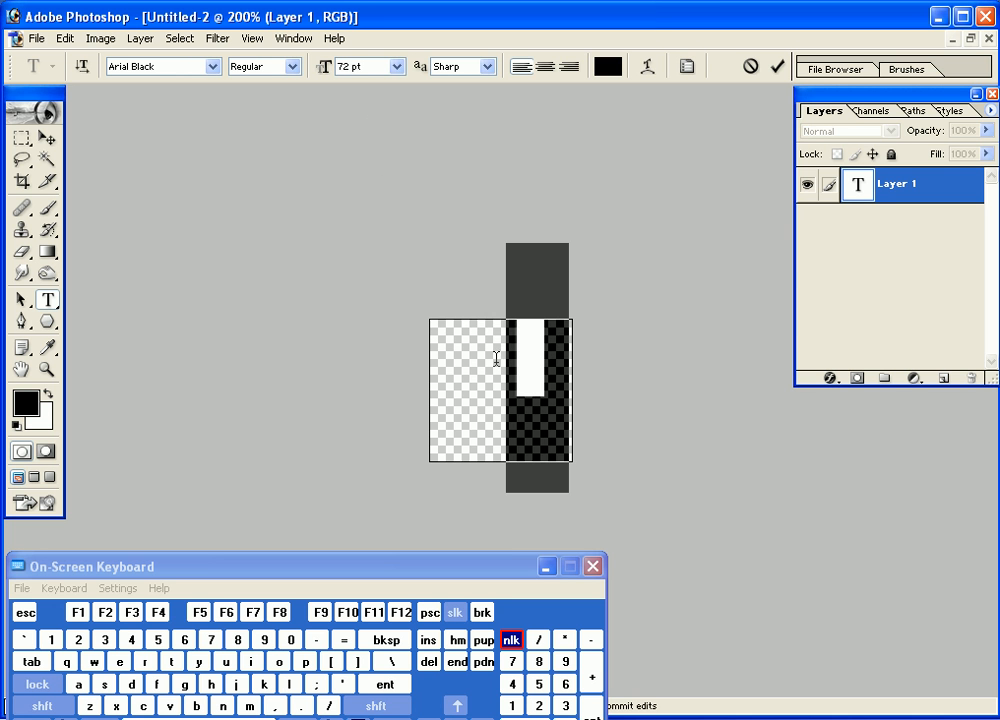
{"action": "left_click", "coordinate": [397, 66]}
{"action": "left_click", "coordinate": [364, 224]}
{"action": "left_click", "coordinate": [528, 383]}
{"action": "double_click", "coordinate": [522, 383]}
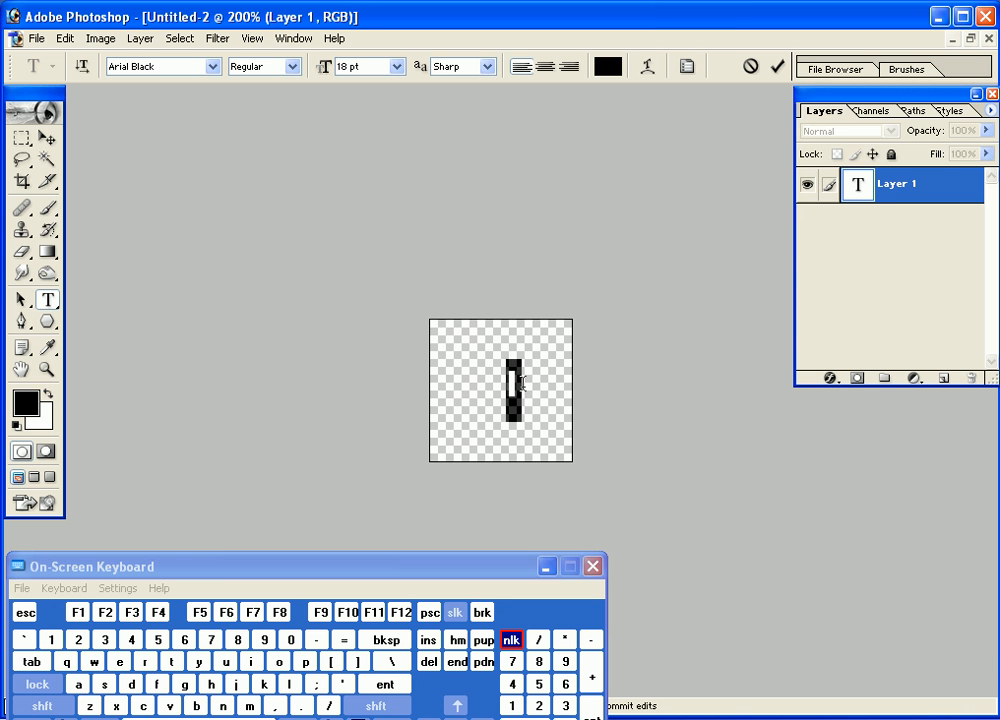
- Rasterize the l text layer and stretch the letter upward into a tall thin bar
{"action": "left_click", "coordinate": [57, 138]}
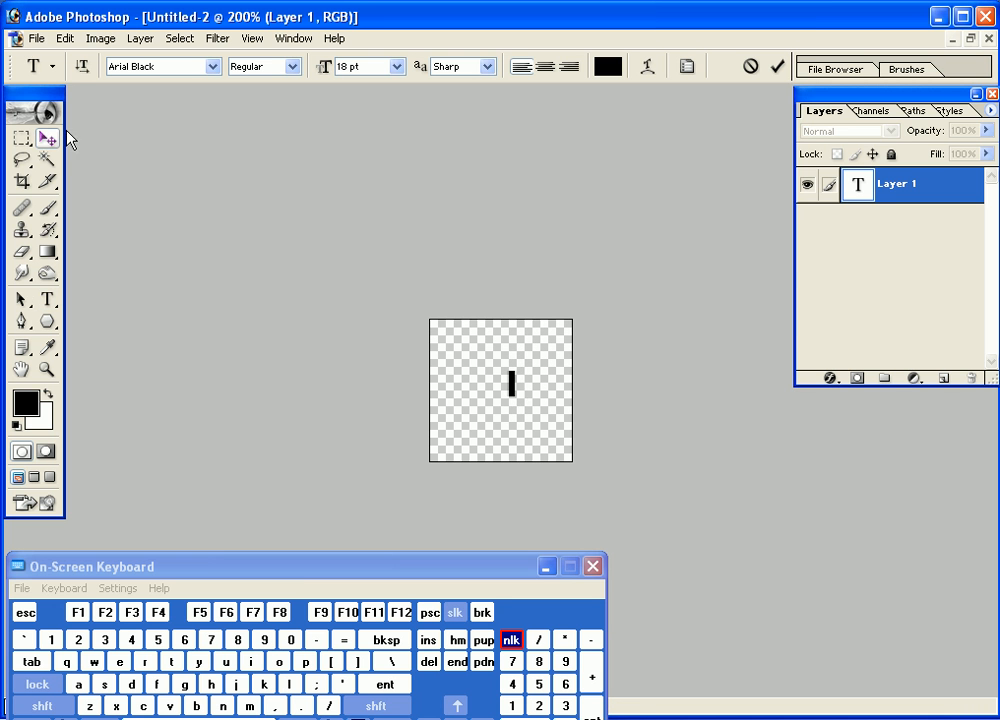
{"action": "right_click", "coordinate": [930, 187]}
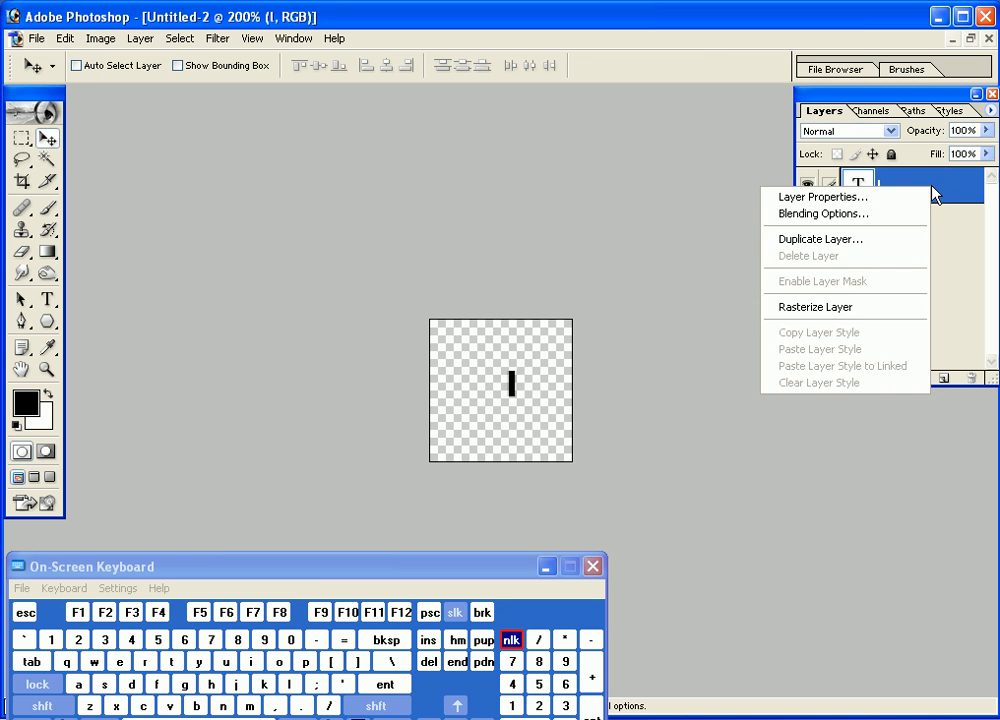
{"action": "left_click", "coordinate": [877, 308]}
{"action": "left_click", "coordinate": [178, 66]}
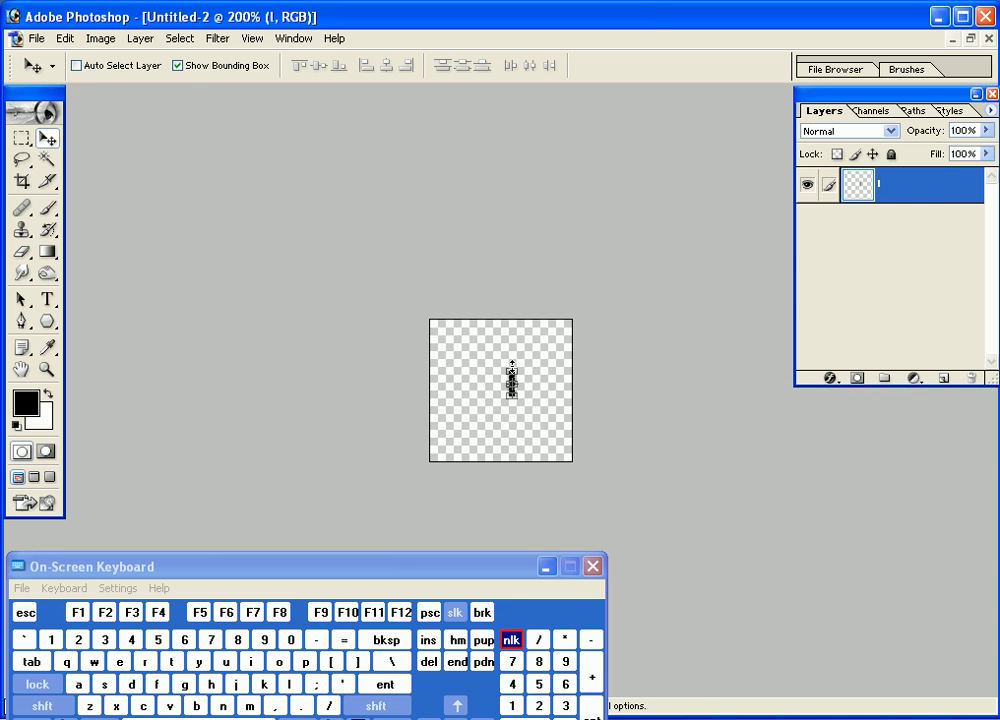
{"action": "left_click_drag", "start_coordinate": [512, 367], "coordinate": [512, 335]}
{"action": "left_click", "coordinate": [376, 705]}
{"action": "left_click", "coordinate": [380, 686]}
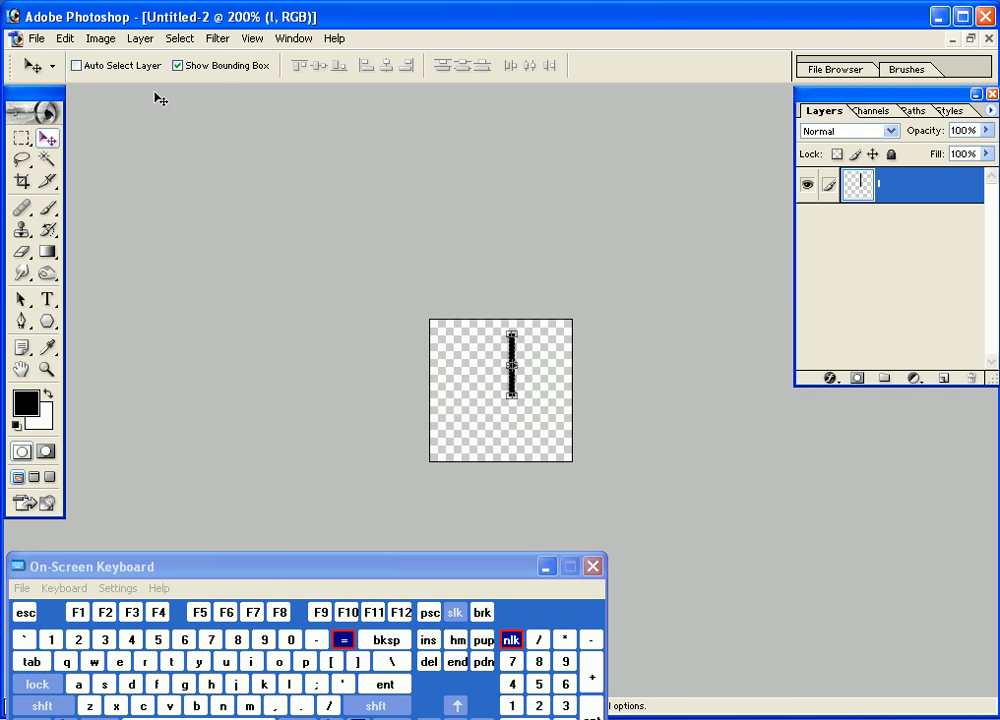
- Hide the bounding box and move the stretched bar to the centre of the canvas
{"action": "left_click", "coordinate": [178, 65]}
{"action": "left_click_drag", "start_coordinate": [513, 357], "coordinate": [500, 375]}
{"action": "left_click_drag", "start_coordinate": [210, 573], "coordinate": [346, 524]}
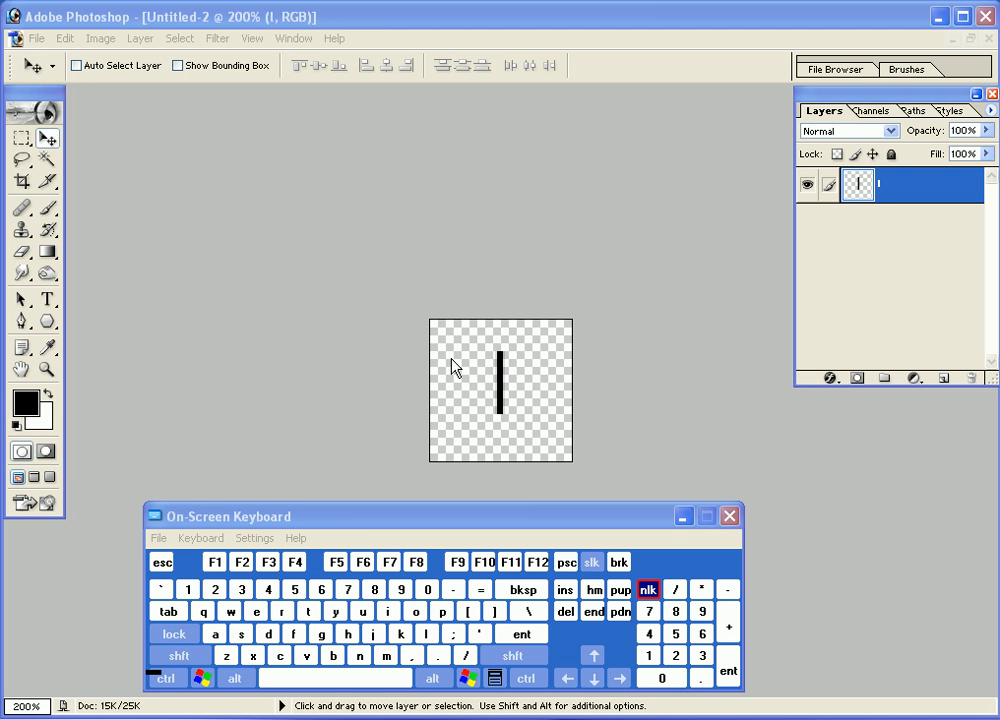
{"action": "left_click", "coordinate": [399, 22]}
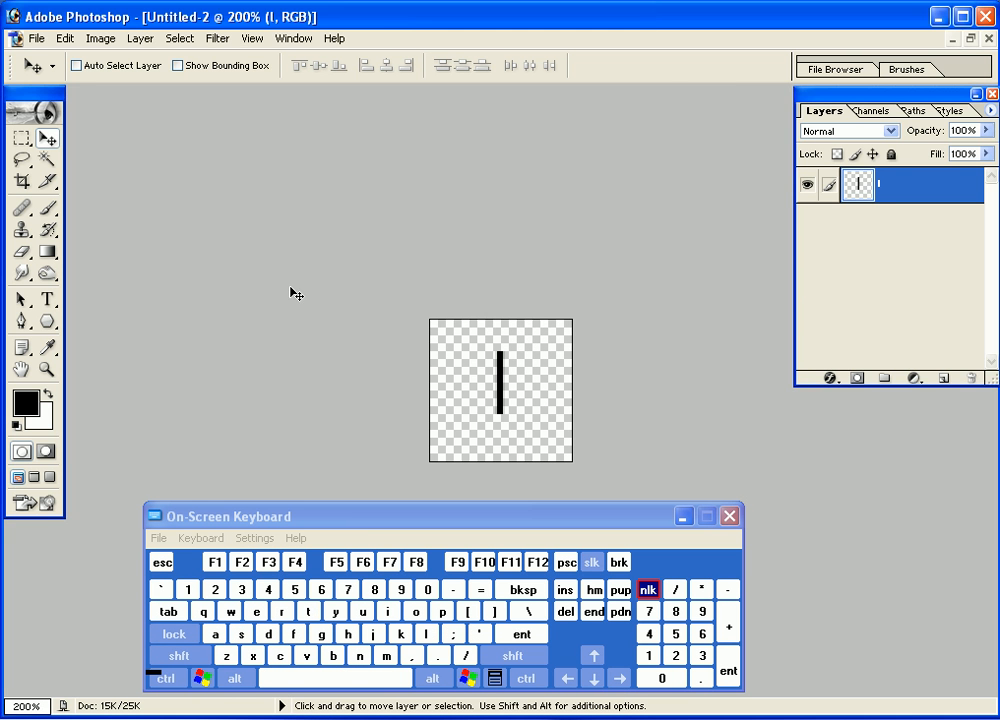
- Define the bar as a named brush preset, and close its document without saving
{"action": "left_click", "coordinate": [65, 38]}
{"action": "left_click", "coordinate": [185, 382]}
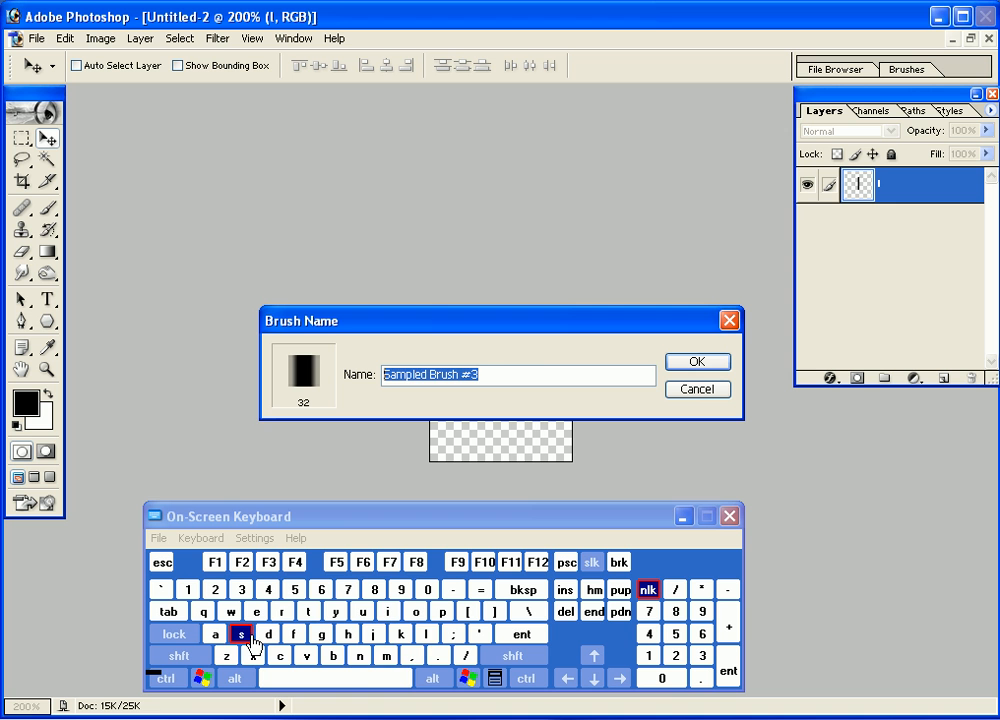
{"action": "left_click", "coordinate": [426, 634]}
{"action": "left_click", "coordinate": [389, 612]}
{"action": "left_click", "coordinate": [358, 656]}
{"action": "left_click", "coordinate": [698, 363]}
{"action": "left_click", "coordinate": [988, 38]}
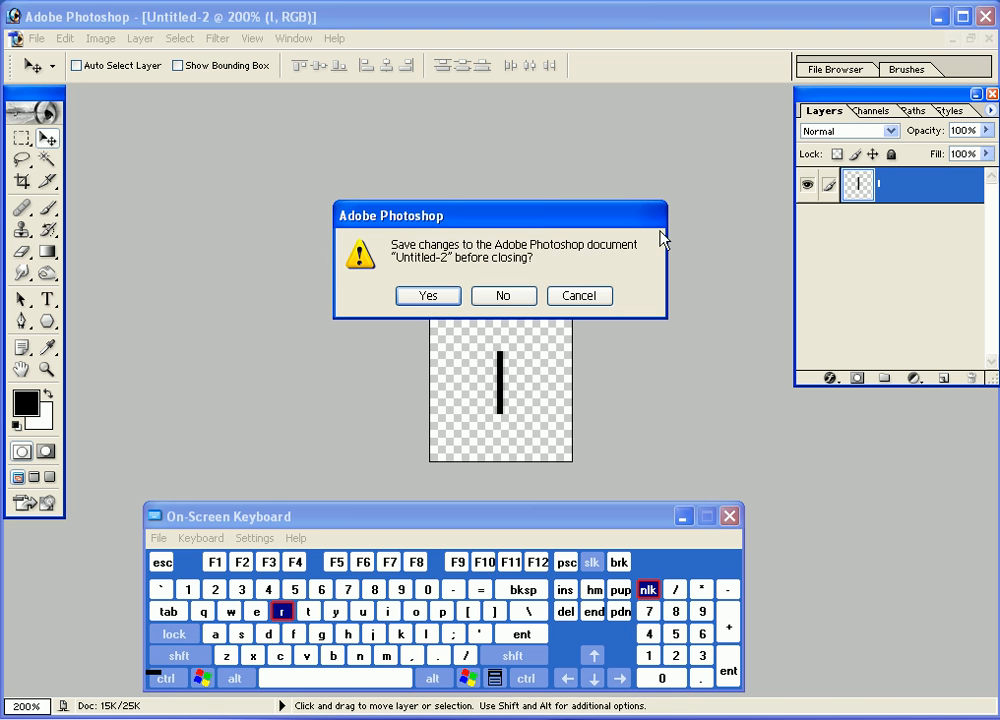
{"action": "left_click", "coordinate": [529, 293]}
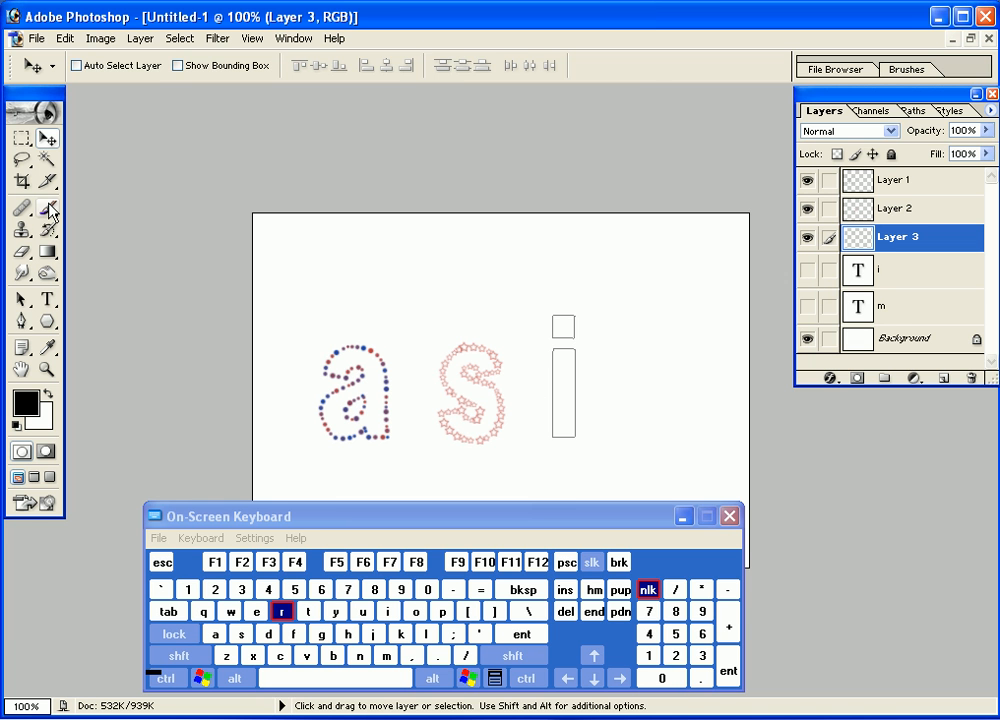
- Choose the new bar-shaped brush for the Brush tool, with a 10 px diameter and 292% spacing
{"action": "key", "text": "b"}
{"action": "left_click", "coordinate": [912, 72]}
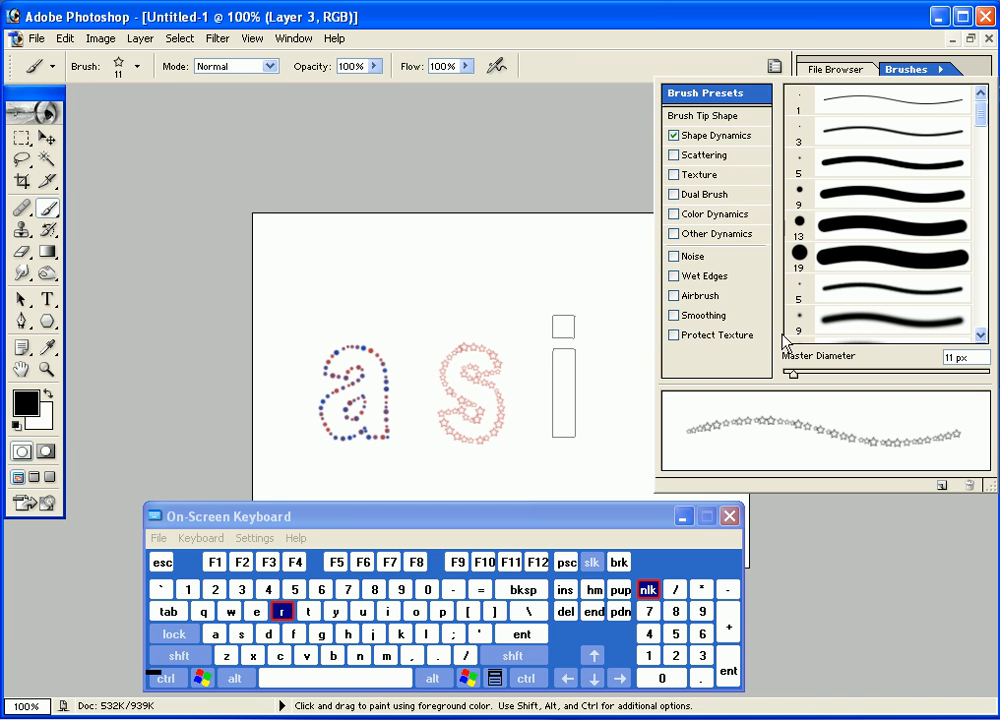
{"action": "left_click_drag", "start_coordinate": [981, 110], "coordinate": [984, 350]}
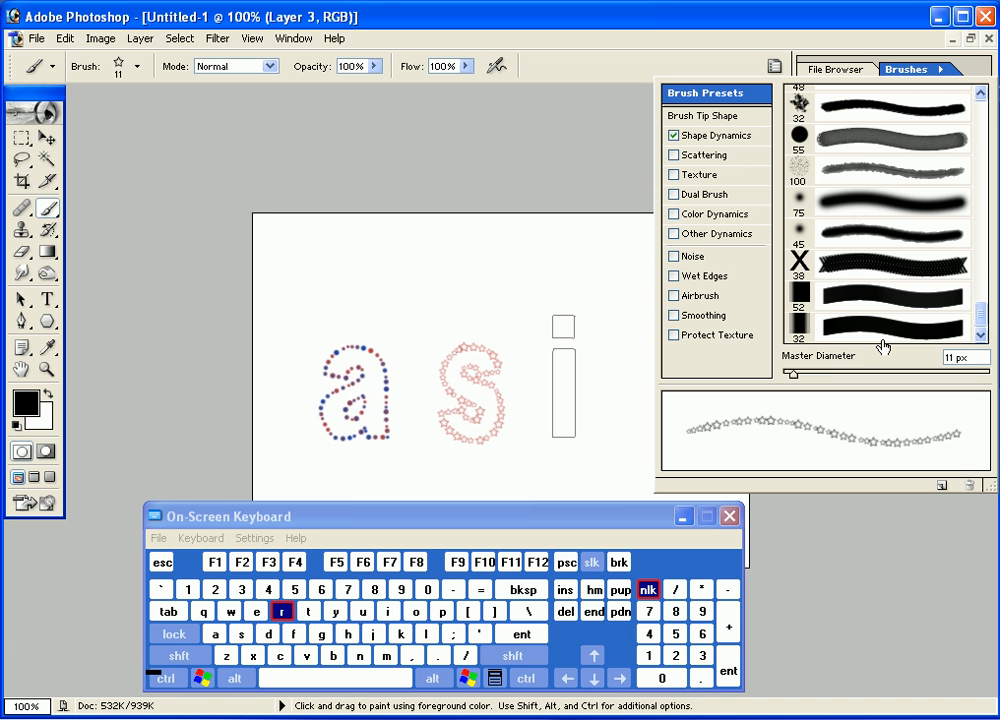
{"action": "left_click", "coordinate": [881, 340]}
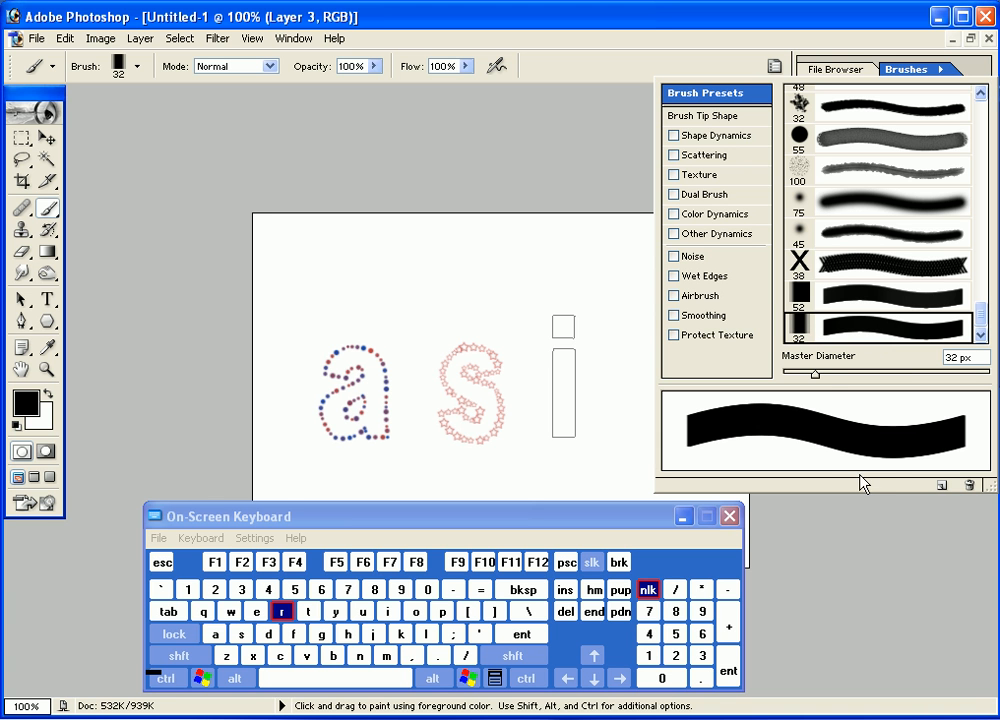
{"action": "left_click_drag", "start_coordinate": [815, 372], "coordinate": [793, 378]}
{"action": "left_click", "coordinate": [728, 118]}
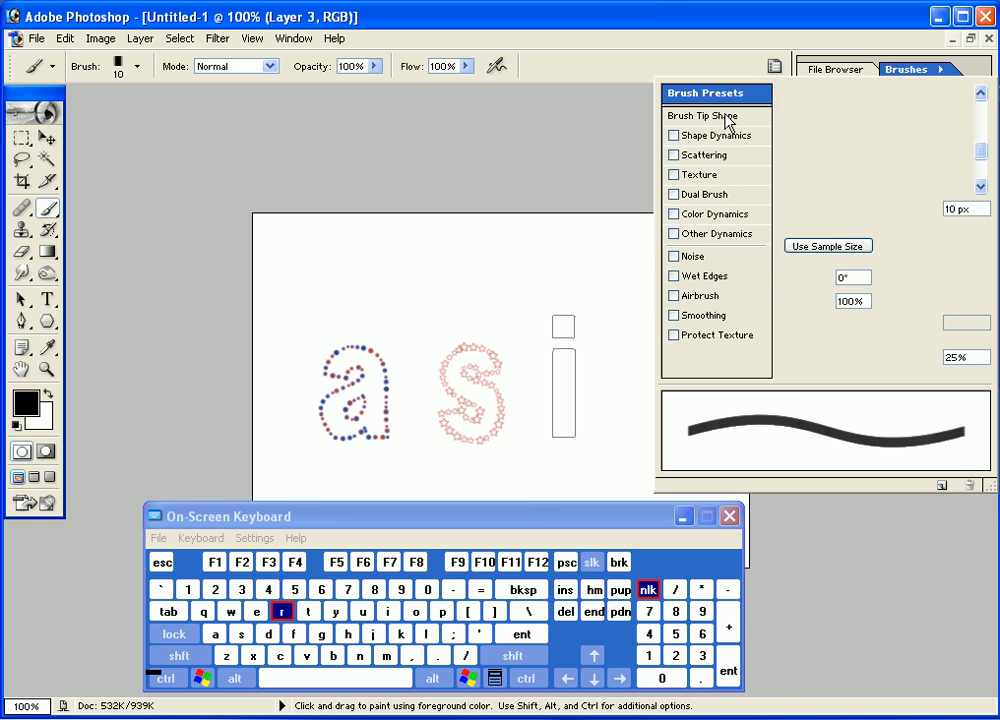
{"action": "left_click_drag", "start_coordinate": [827, 376], "coordinate": [950, 384]}
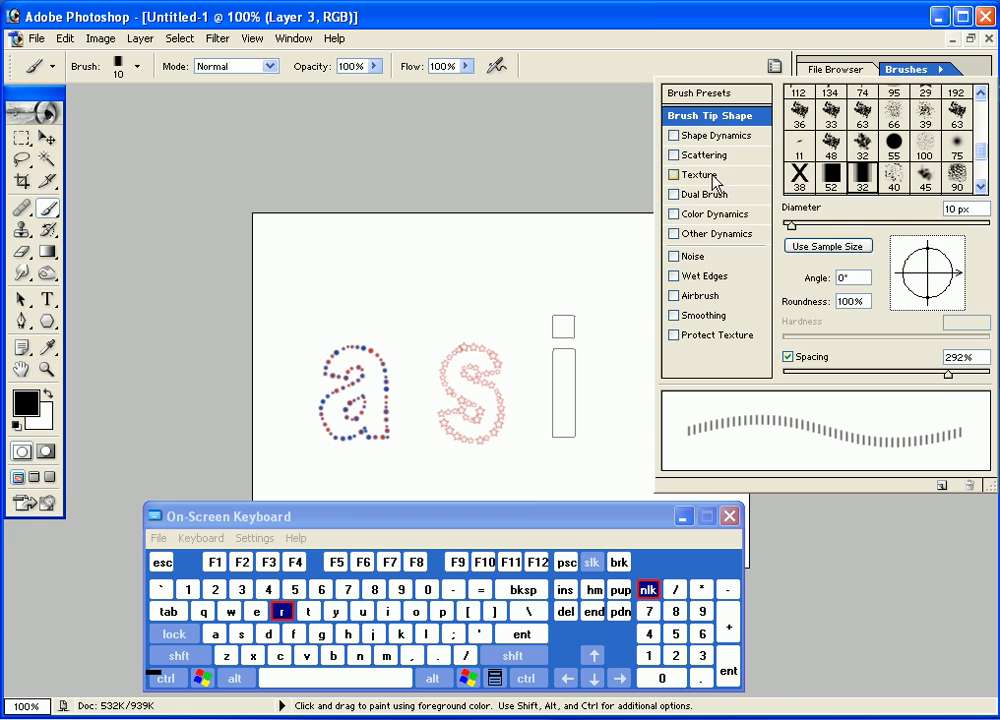
- Keep Shape Dynamics disabled for the bar brush and set its tip angle to 90°
{"action": "left_click", "coordinate": [720, 136]}
{"action": "left_click", "coordinate": [674, 136]}
{"action": "left_click", "coordinate": [700, 613]}
{"action": "left_click", "coordinate": [726, 668]}
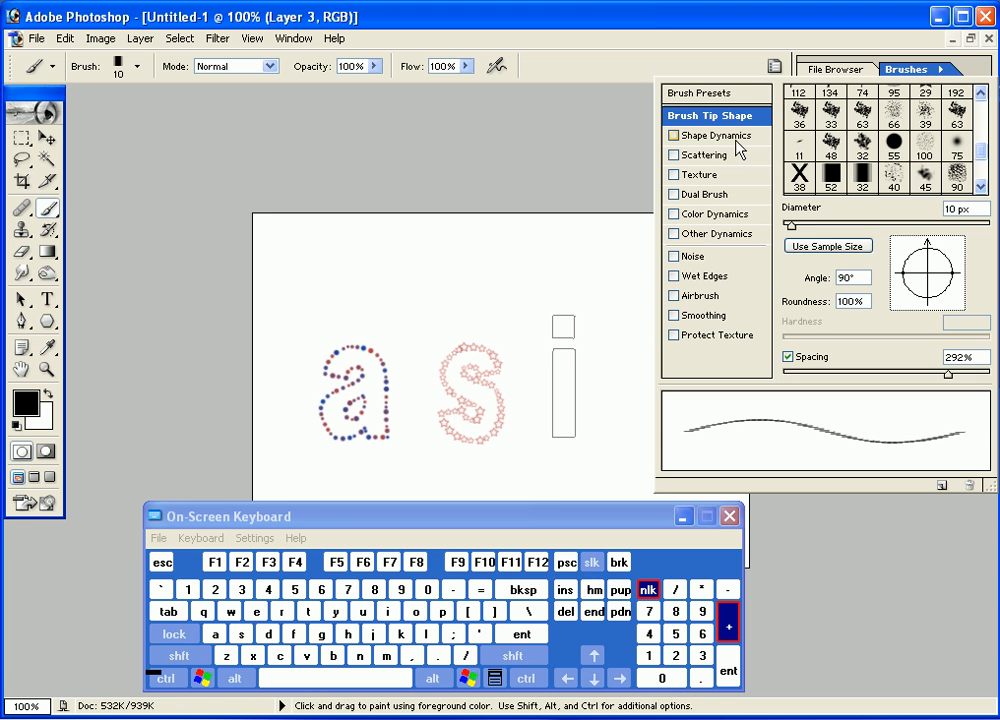
- Try the Scattering, Shape Dynamics and Other Dynamics options on the bar brush and turn them off again
{"action": "left_click", "coordinate": [705, 155]}
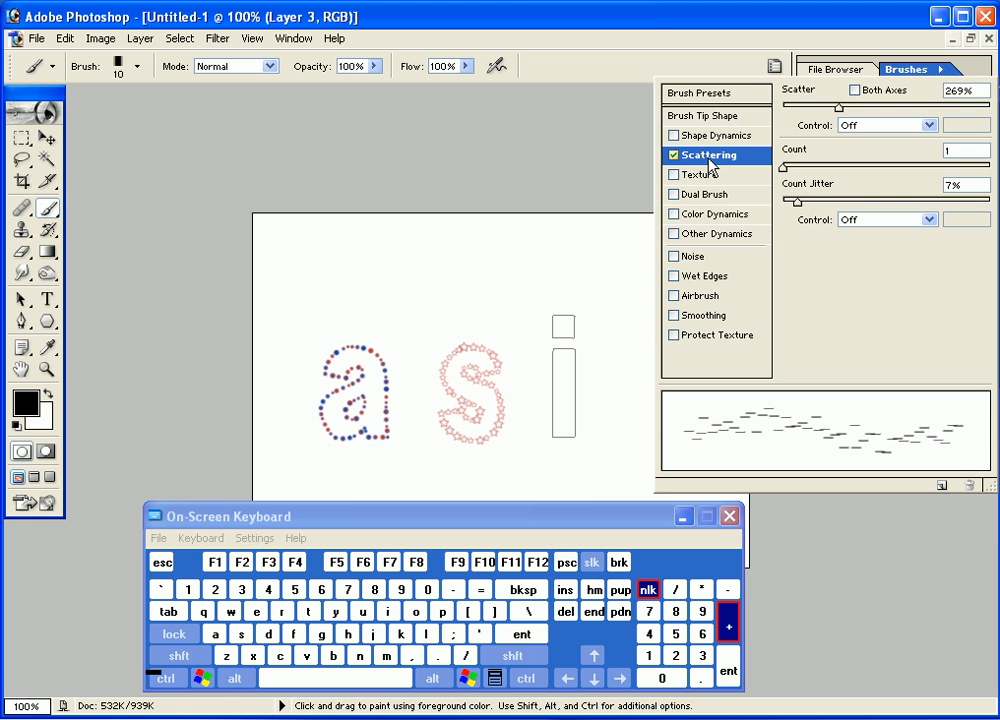
{"action": "left_click_drag", "start_coordinate": [838, 106], "coordinate": [782, 106]}
{"action": "left_click", "coordinate": [764, 157]}
{"action": "left_click", "coordinate": [714, 117]}
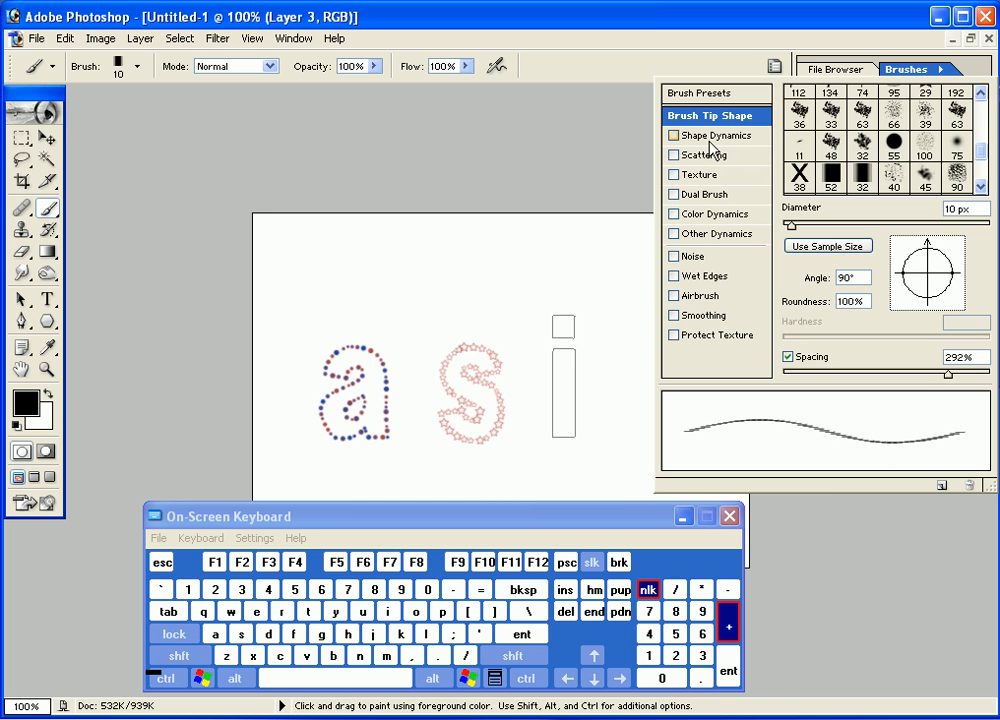
{"action": "left_click", "coordinate": [688, 136]}
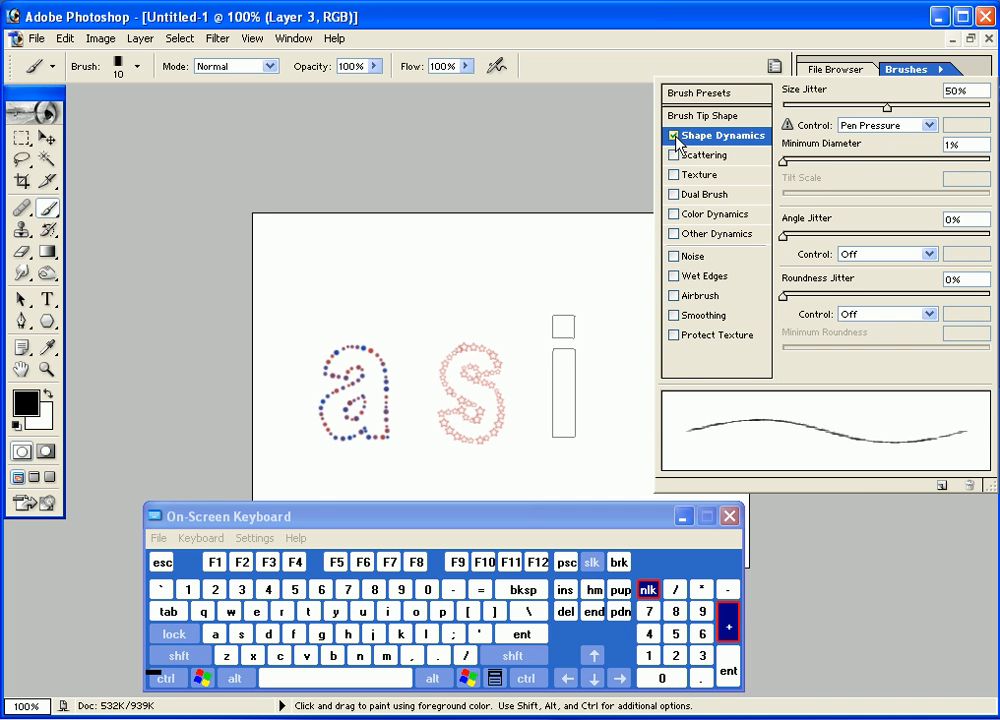
{"action": "left_click", "coordinate": [673, 136]}
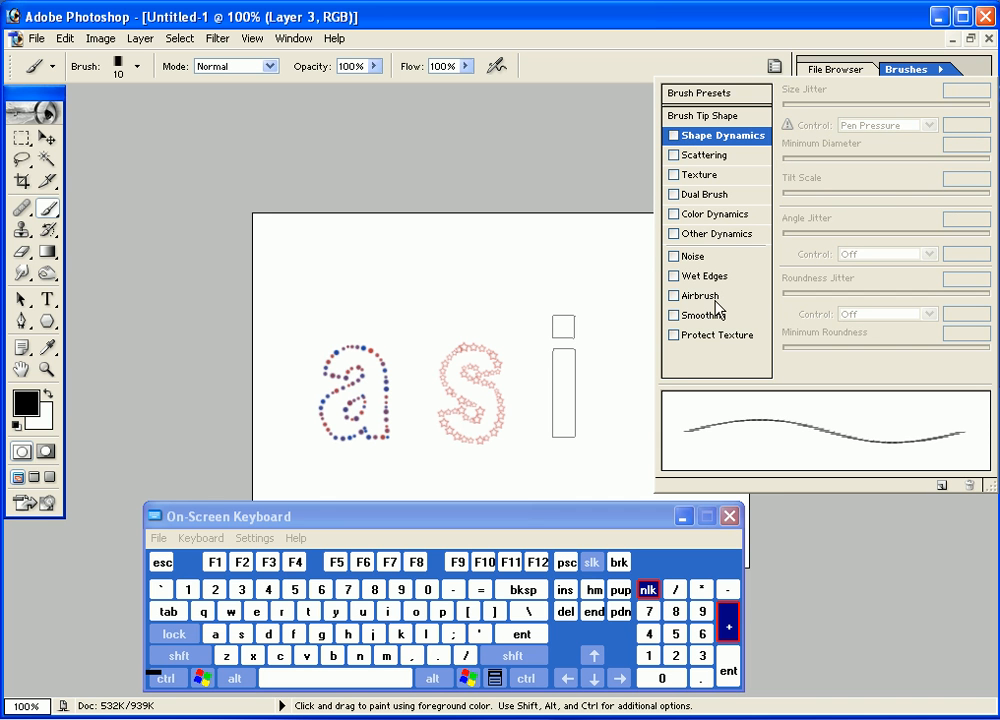
{"action": "left_click", "coordinate": [687, 236]}
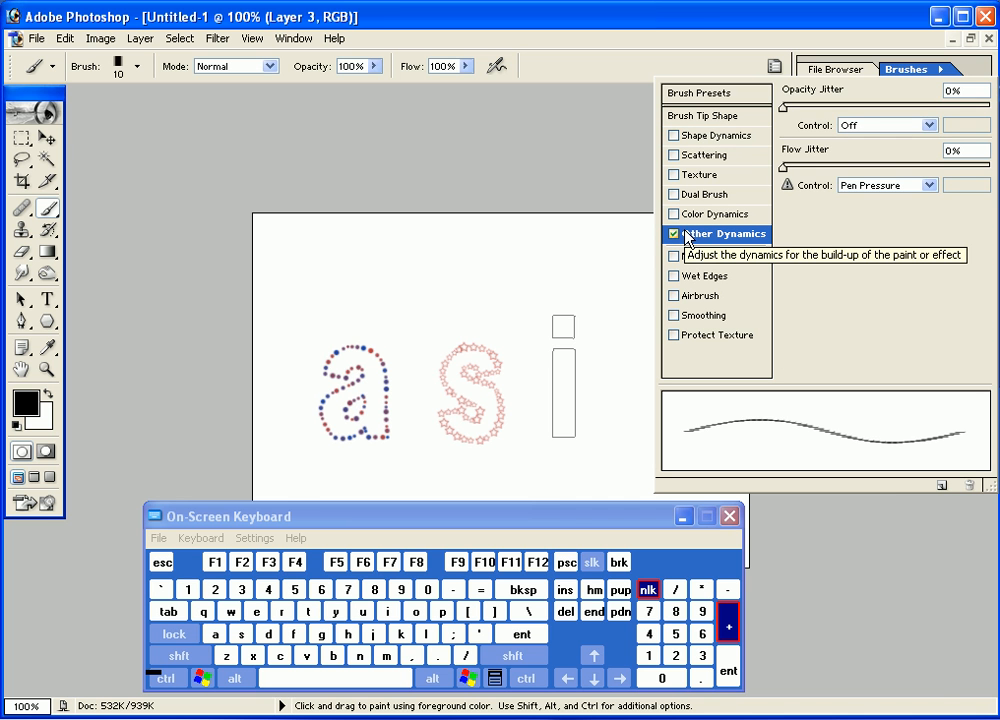
{"action": "left_click", "coordinate": [674, 234]}
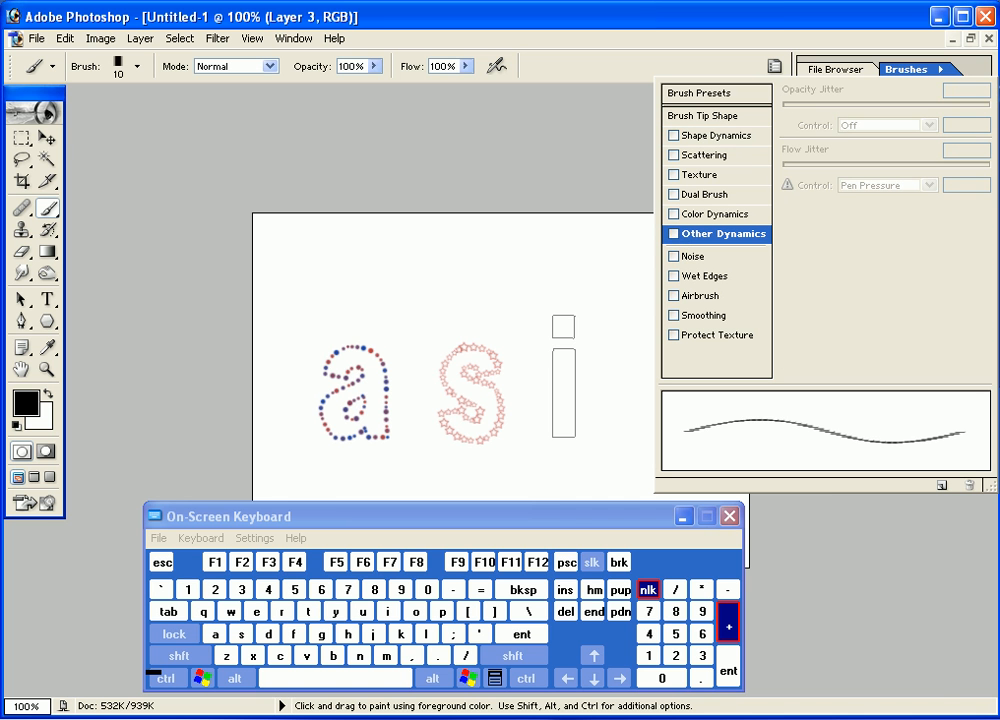
{"action": "left_click", "coordinate": [700, 115]}
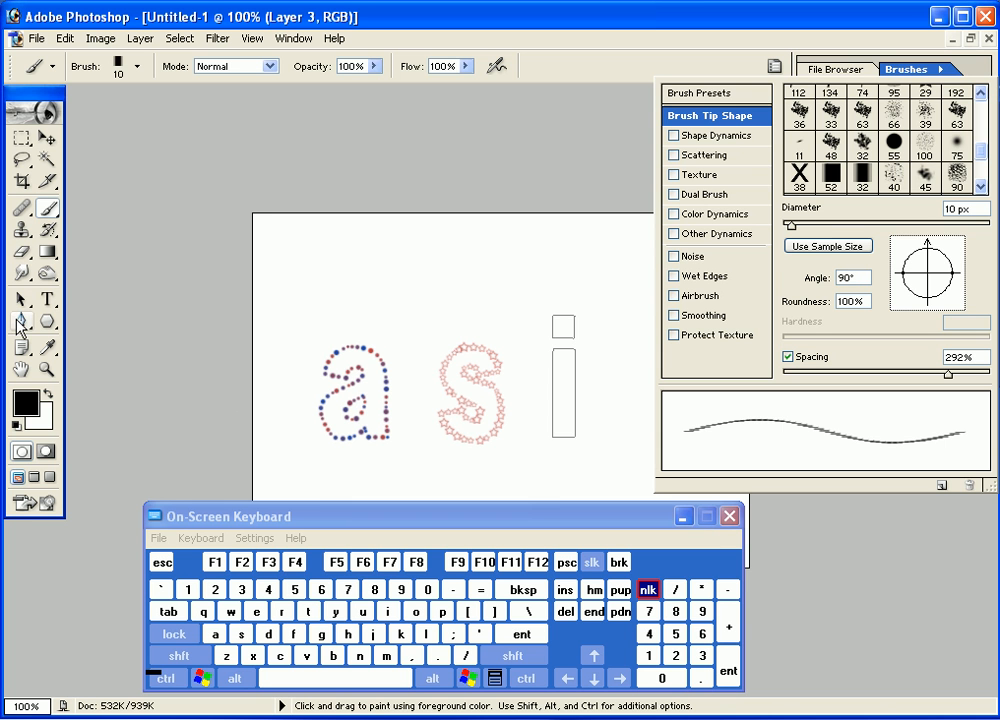
- Set the foreground color to a dark green
{"action": "left_click", "coordinate": [28, 402]}
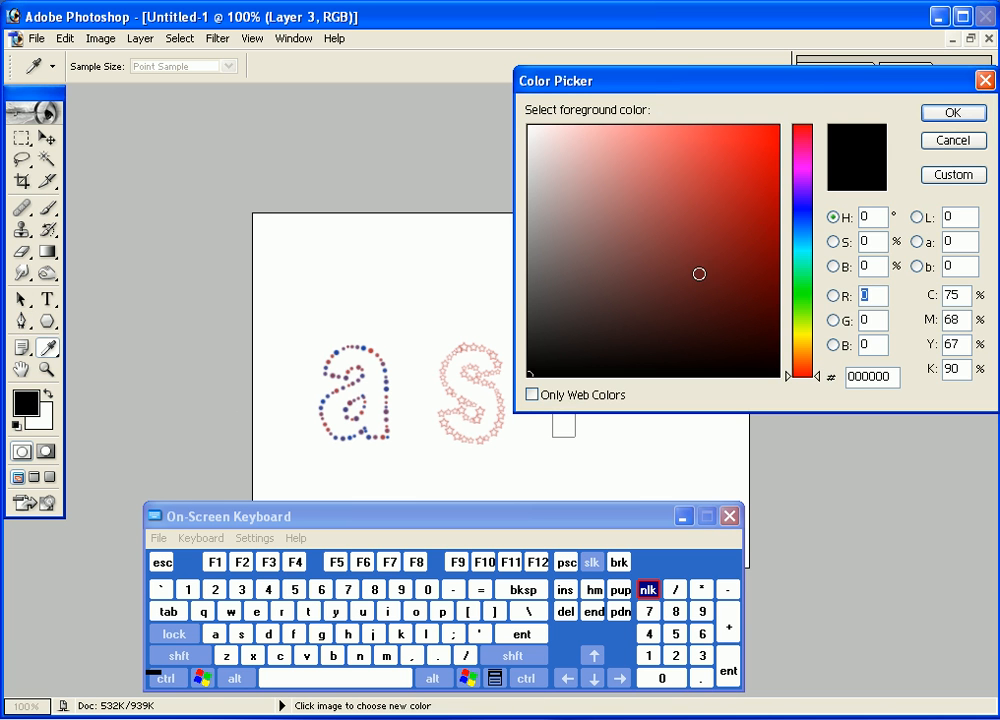
{"action": "left_click", "coordinate": [819, 373]}
{"action": "left_click", "coordinate": [806, 296]}
{"action": "left_click", "coordinate": [733, 253]}
{"action": "left_click", "coordinate": [968, 113]}
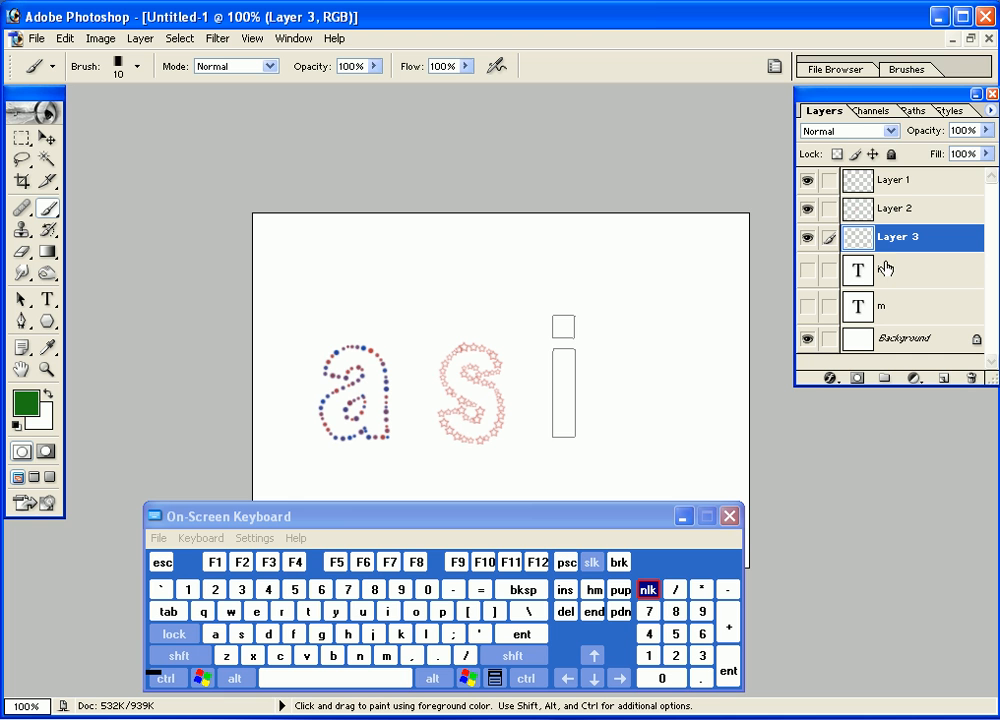
- Stroke the letter i's work path on Layer 3 with the Brush, without Simulate Pressure
{"action": "left_click", "coordinate": [808, 238]}
{"action": "left_click", "coordinate": [809, 240]}
{"action": "left_click", "coordinate": [21, 320]}
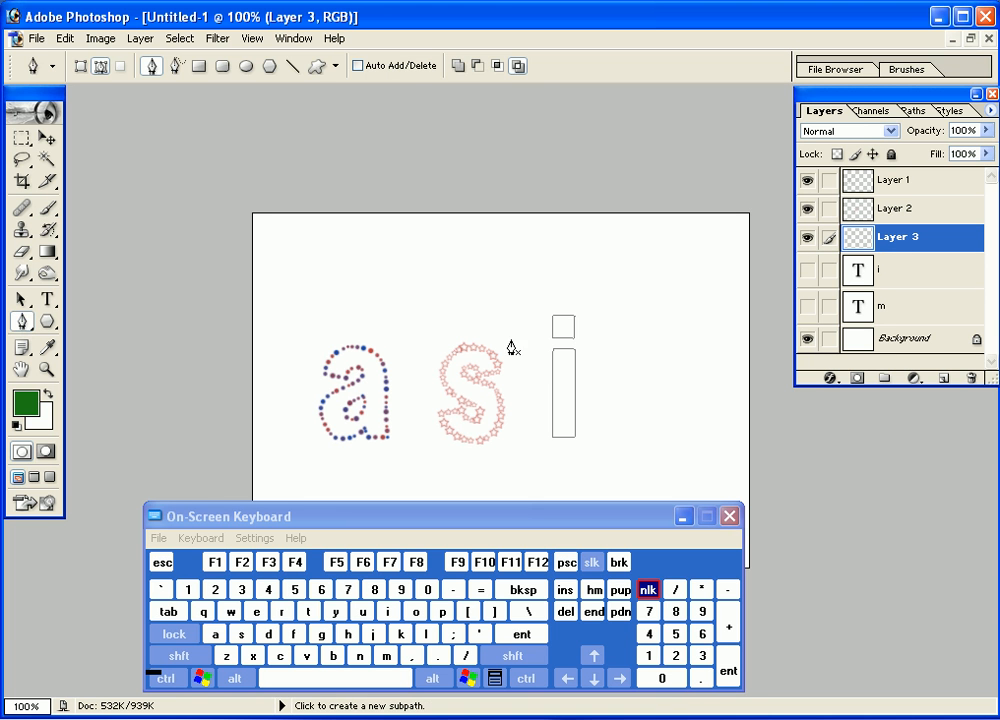
{"action": "right_click", "coordinate": [576, 375]}
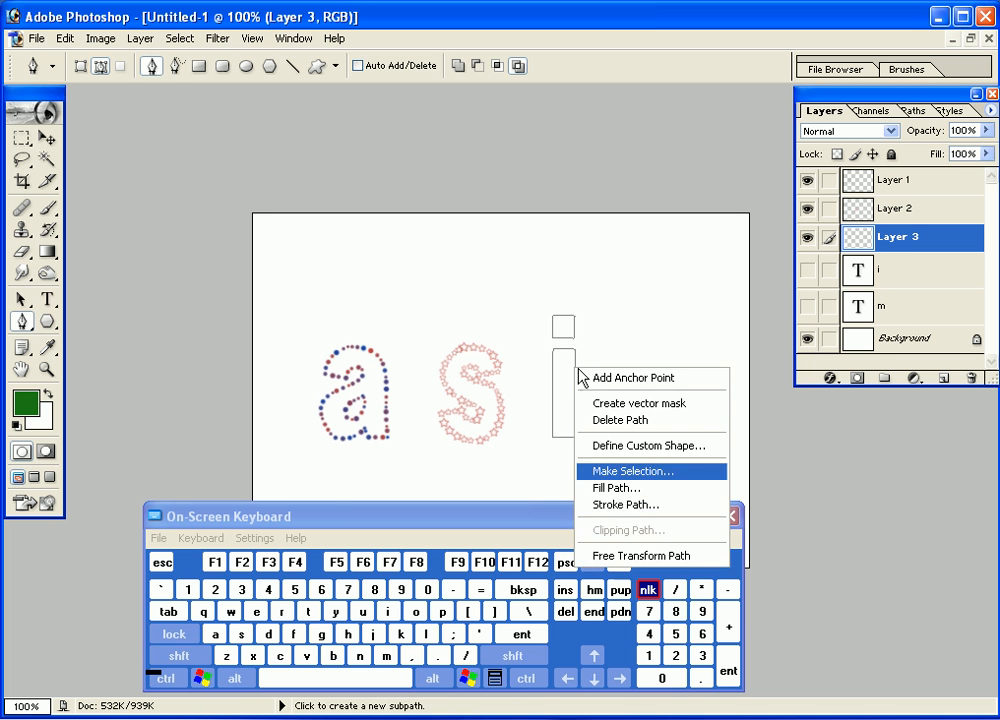
{"action": "left_click", "coordinate": [640, 505]}
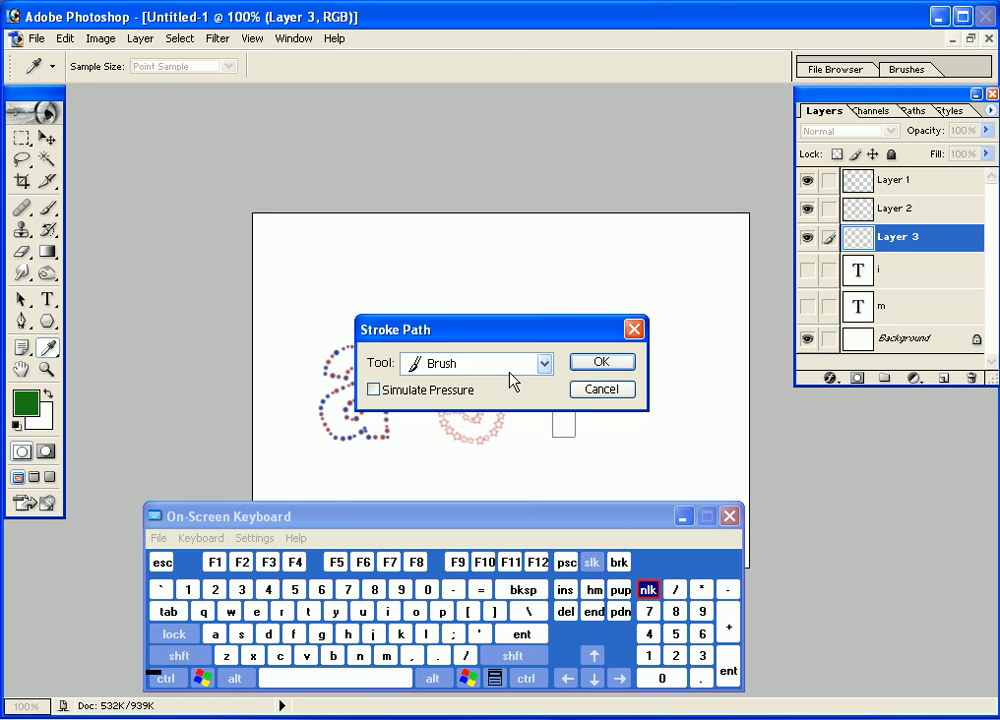
{"action": "left_click", "coordinate": [600, 364]}
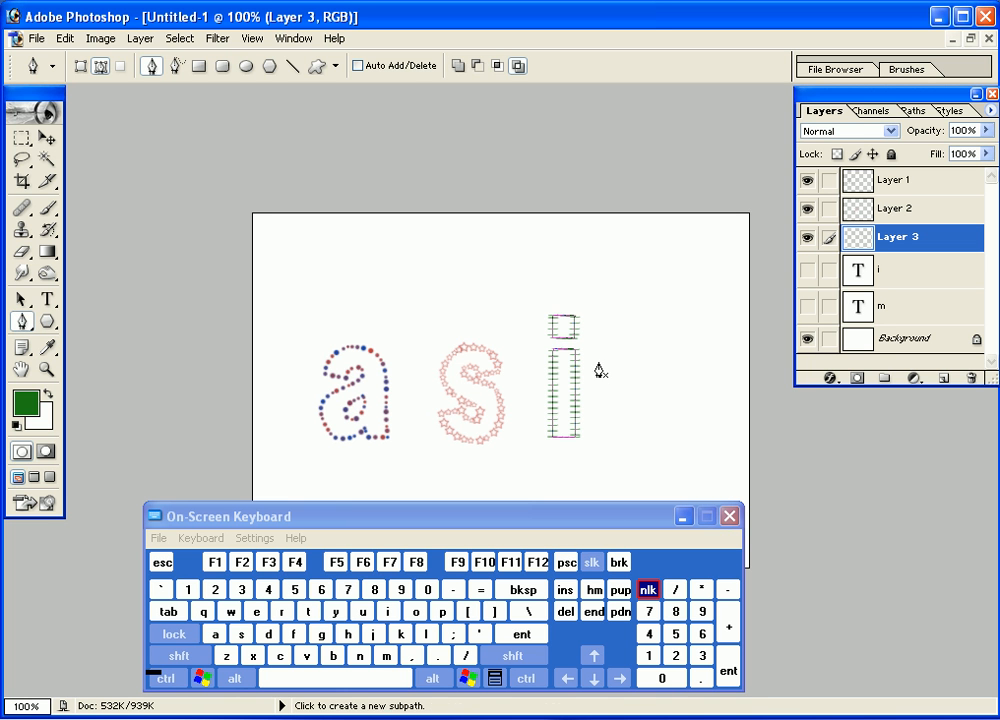
- Inspect the stroked letter i up close, then delete its work path
{"action": "left_click", "coordinate": [46, 369]}
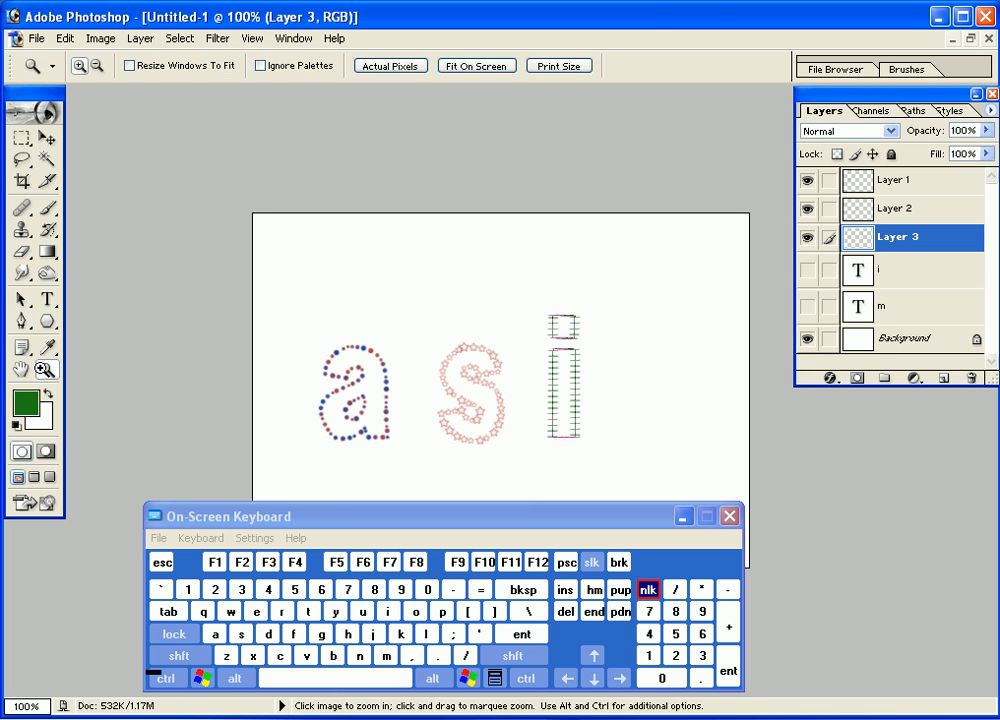
{"action": "left_click", "coordinate": [588, 399]}
{"action": "left_click_drag", "start_coordinate": [648, 528], "coordinate": [645, 553]}
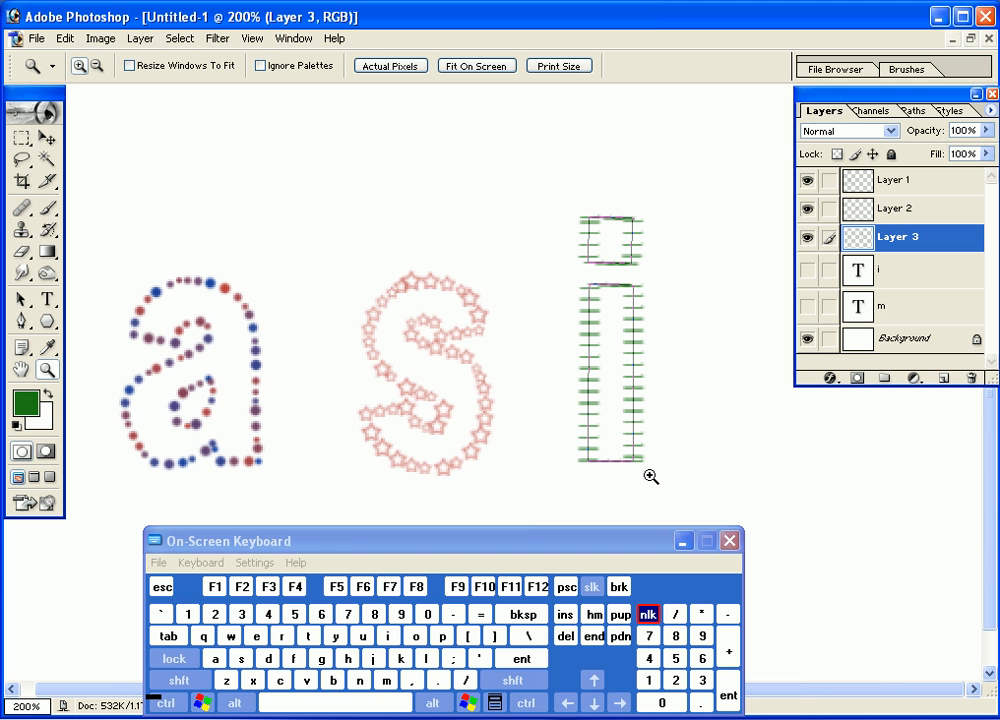
{"action": "left_click", "coordinate": [914, 111]}
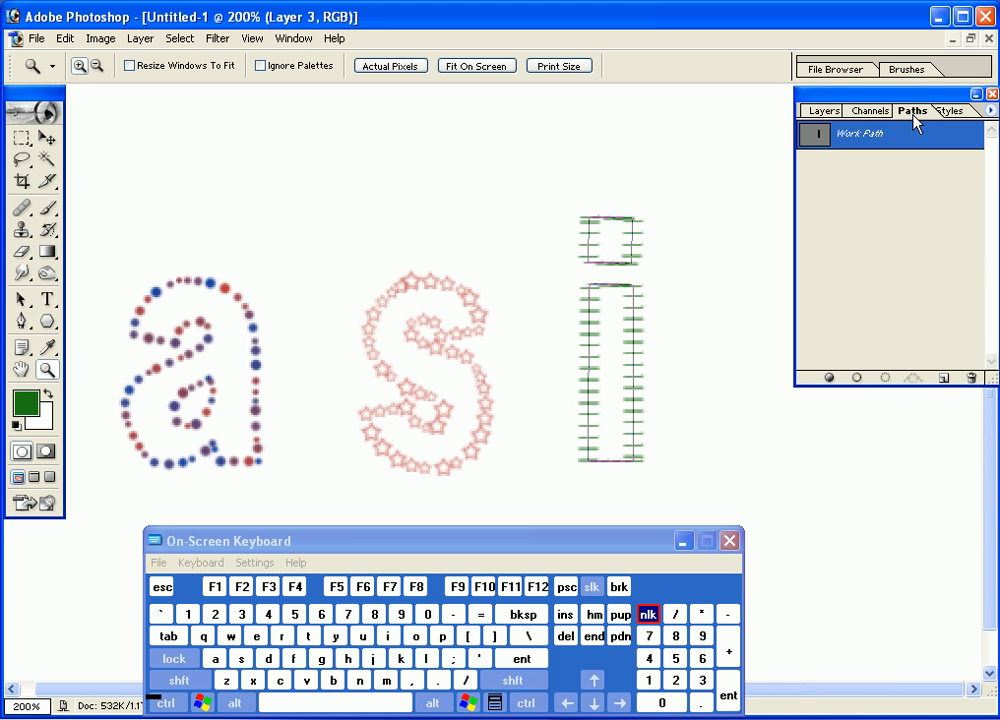
{"action": "left_click_drag", "start_coordinate": [913, 145], "coordinate": [965, 374]}
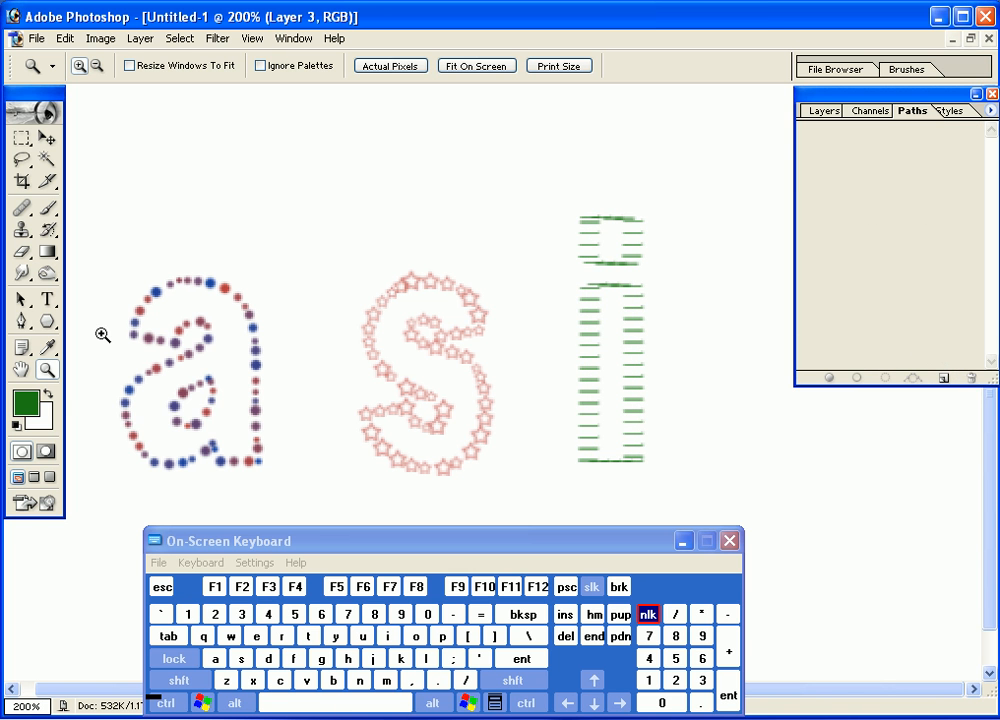
{"action": "double_click", "coordinate": [48, 370]}
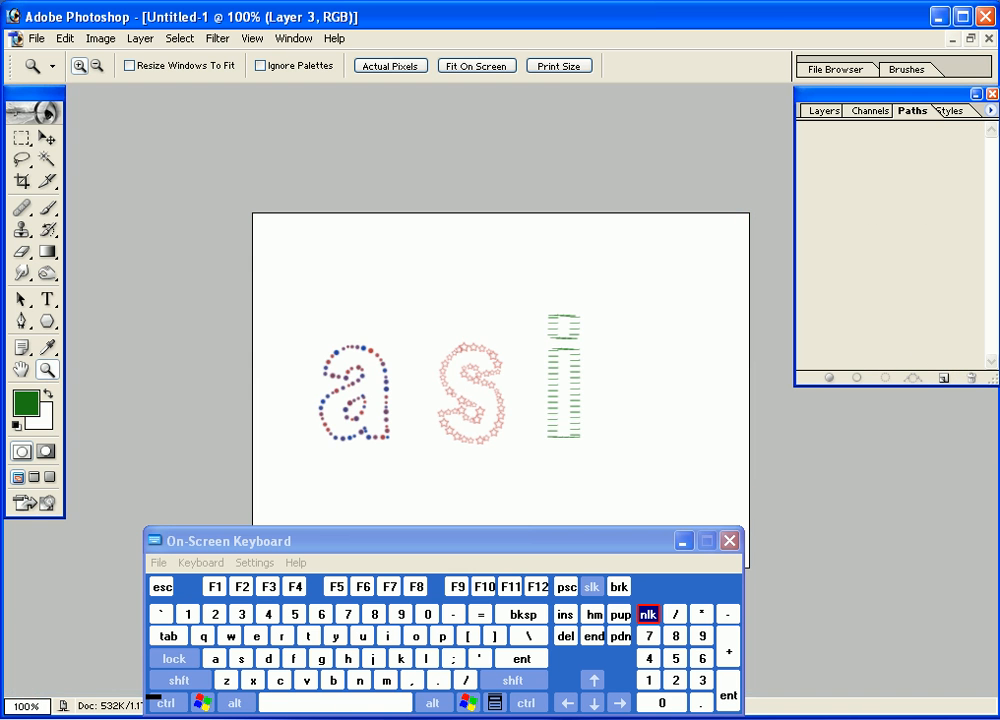
- Delete the hidden i text layer and make the m text layer visible and active
{"action": "left_click", "coordinate": [830, 111]}
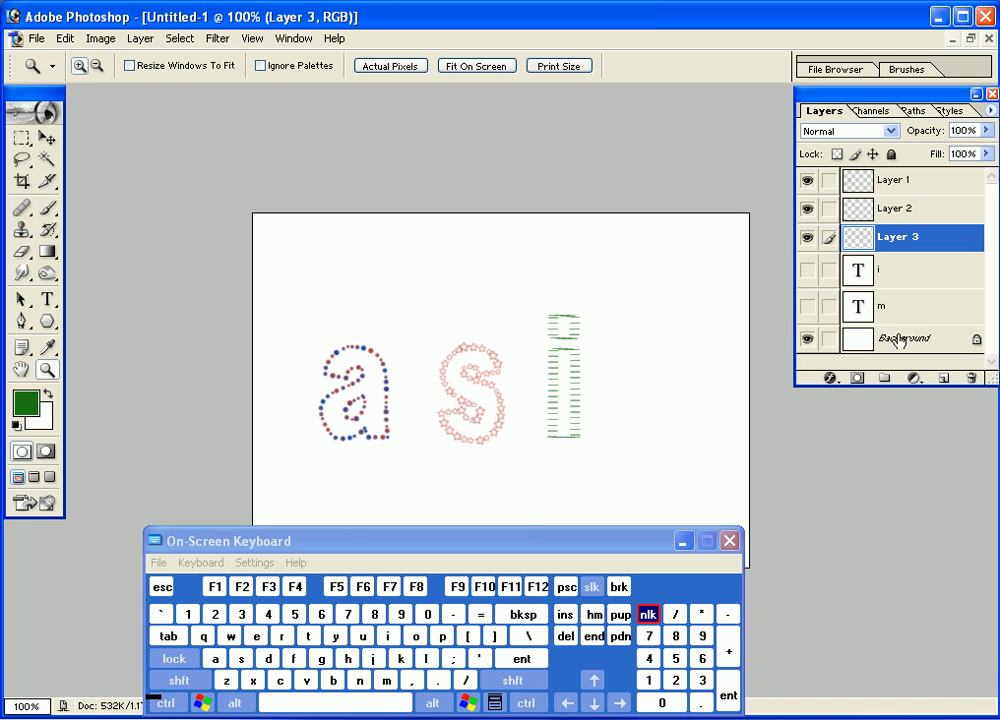
{"action": "left_click_drag", "start_coordinate": [895, 279], "coordinate": [970, 381]}
{"action": "left_click", "coordinate": [893, 275]}
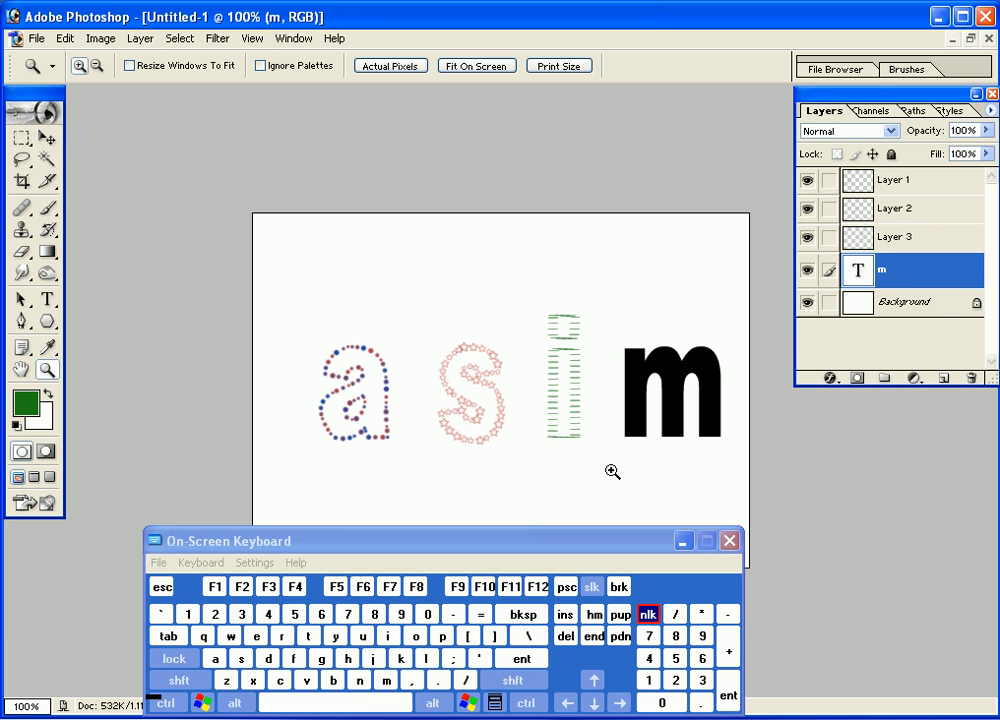
- Load the letter m's outline as a selection and convert it into a work path
{"action": "left_click", "coordinate": [46, 137]}
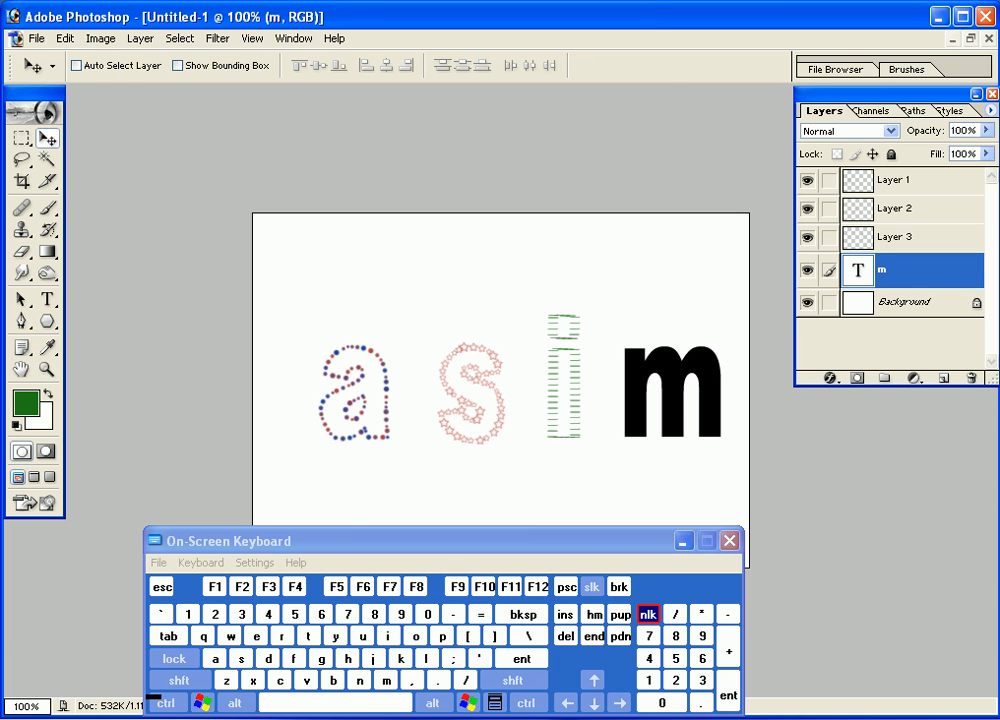
{"action": "left_click", "coordinate": [905, 290], "text": "ctrl"}
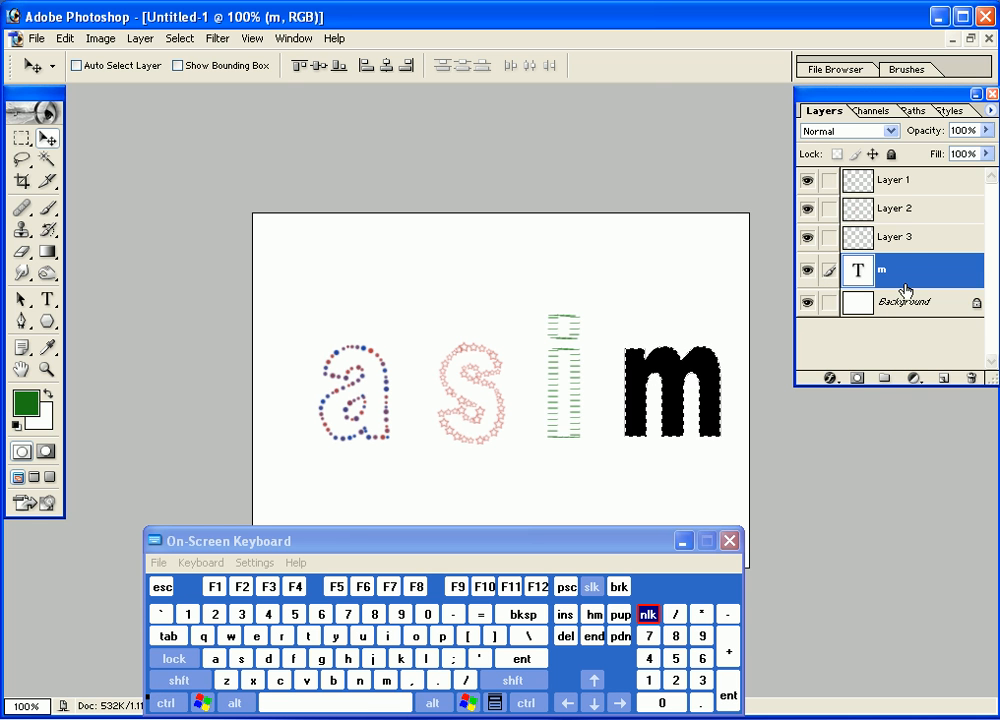
{"action": "left_click", "coordinate": [910, 110]}
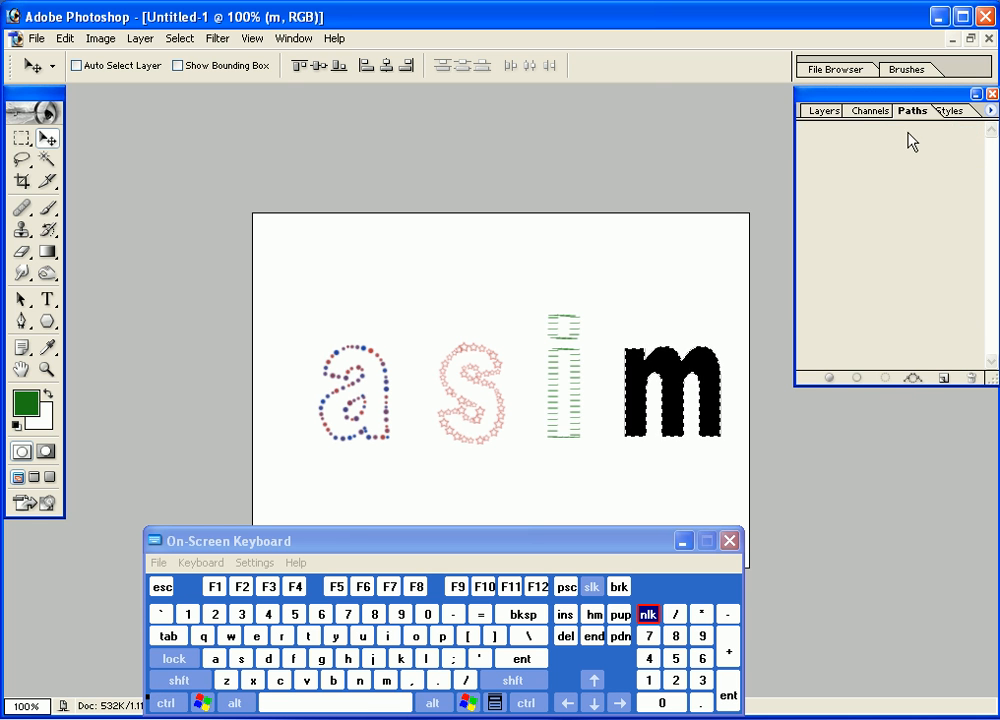
{"action": "left_click", "coordinate": [912, 378]}
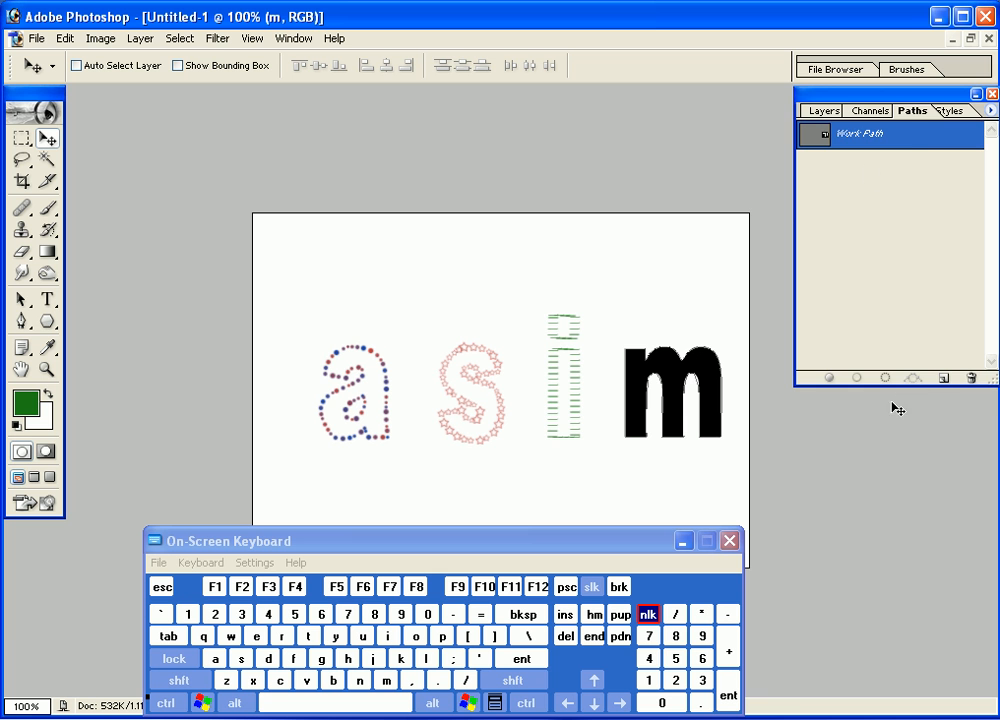
- Delete the m text layer and add a new empty layer above the Background
{"action": "left_click", "coordinate": [825, 111]}
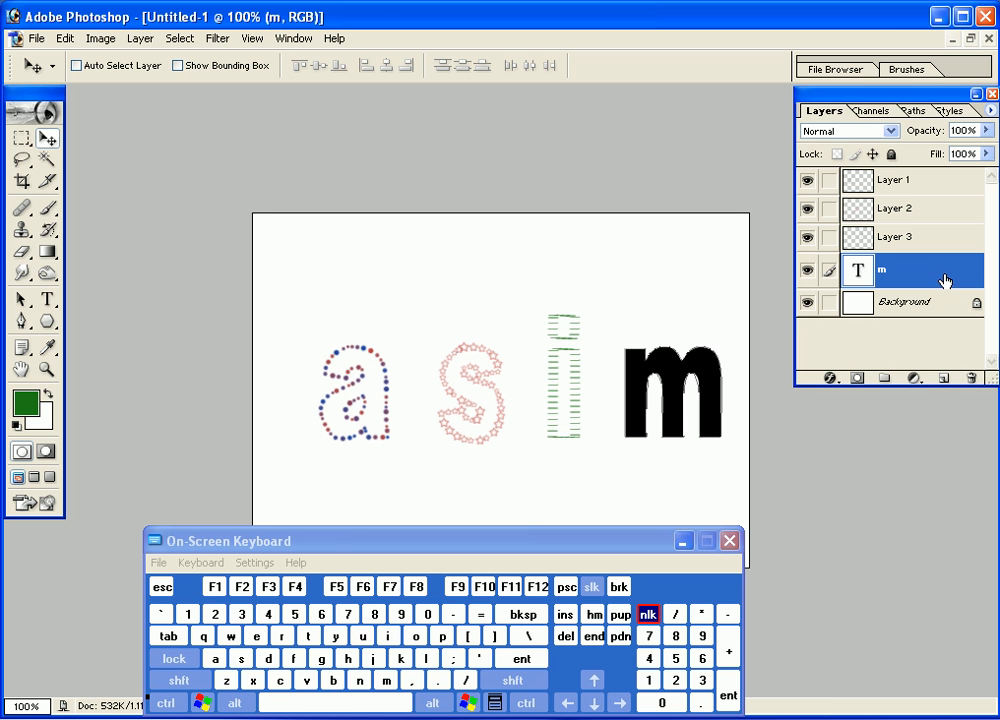
{"action": "left_click_drag", "start_coordinate": [903, 269], "coordinate": [970, 378]}
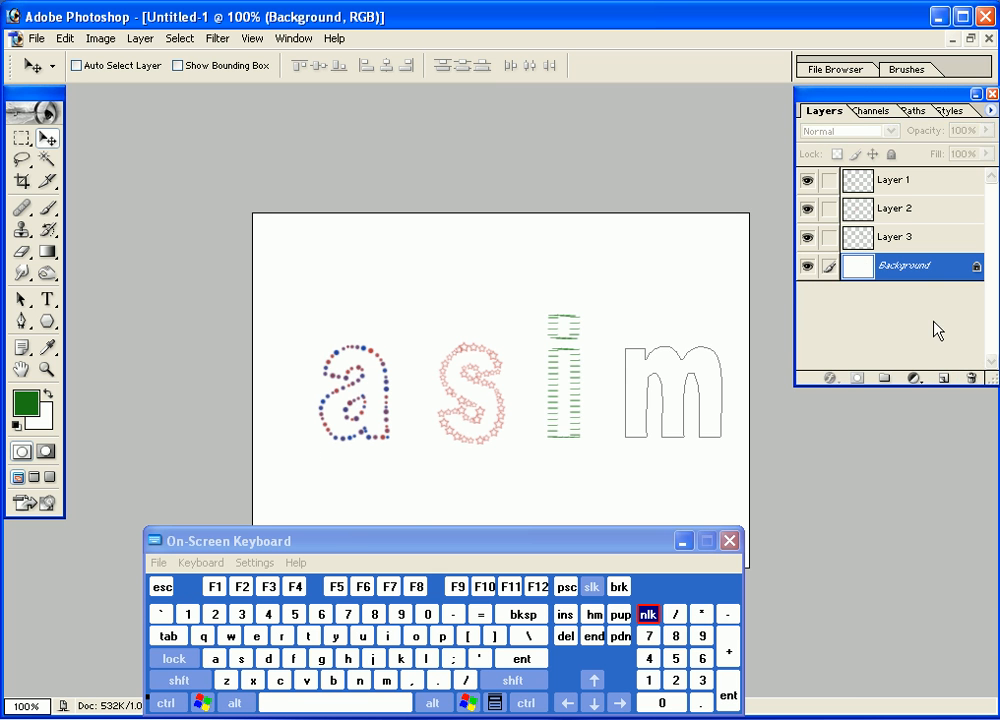
{"action": "left_click", "coordinate": [943, 379]}
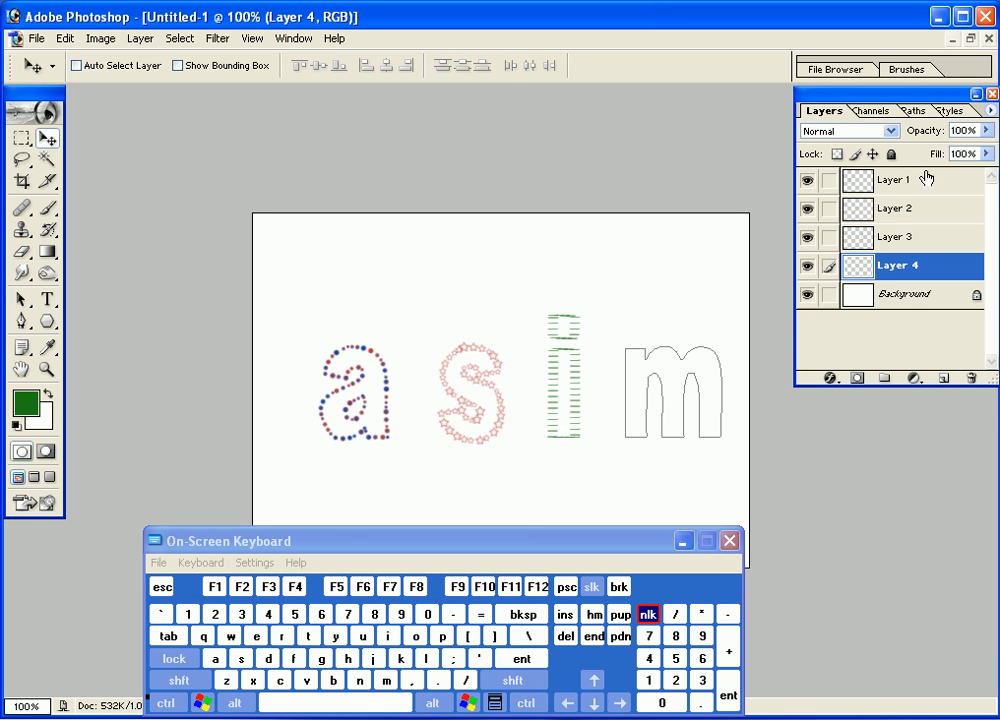
- Set the foreground color to dark purple, 66177D, for the Brush tool
{"action": "left_click", "coordinate": [47, 208]}
{"action": "left_click", "coordinate": [25, 402]}
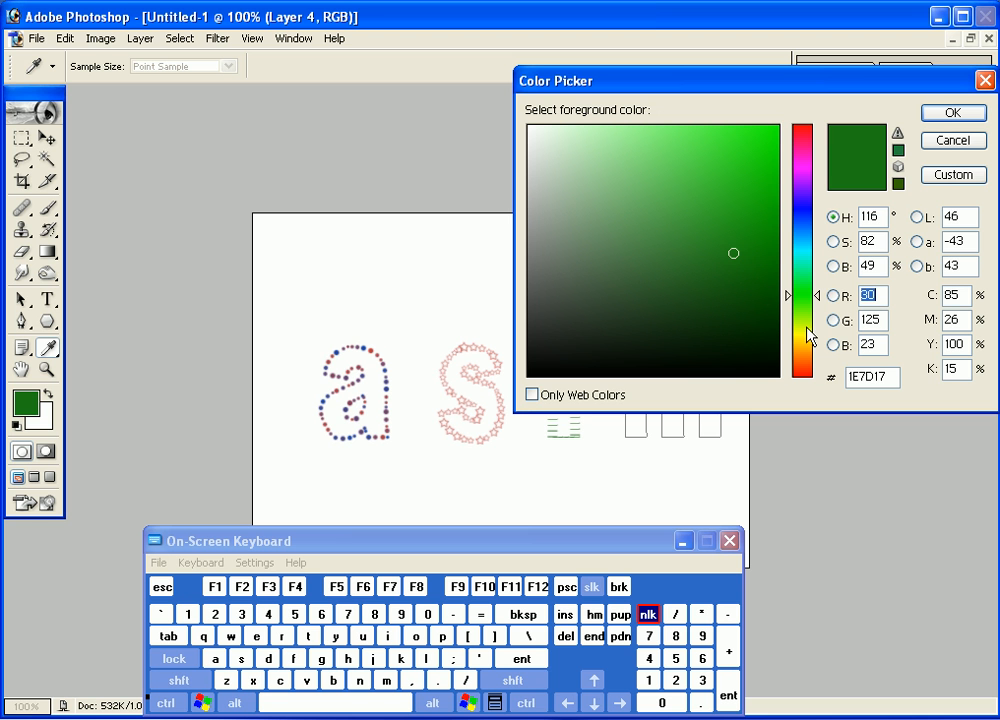
{"action": "left_click_drag", "start_coordinate": [812, 296], "coordinate": [827, 180]}
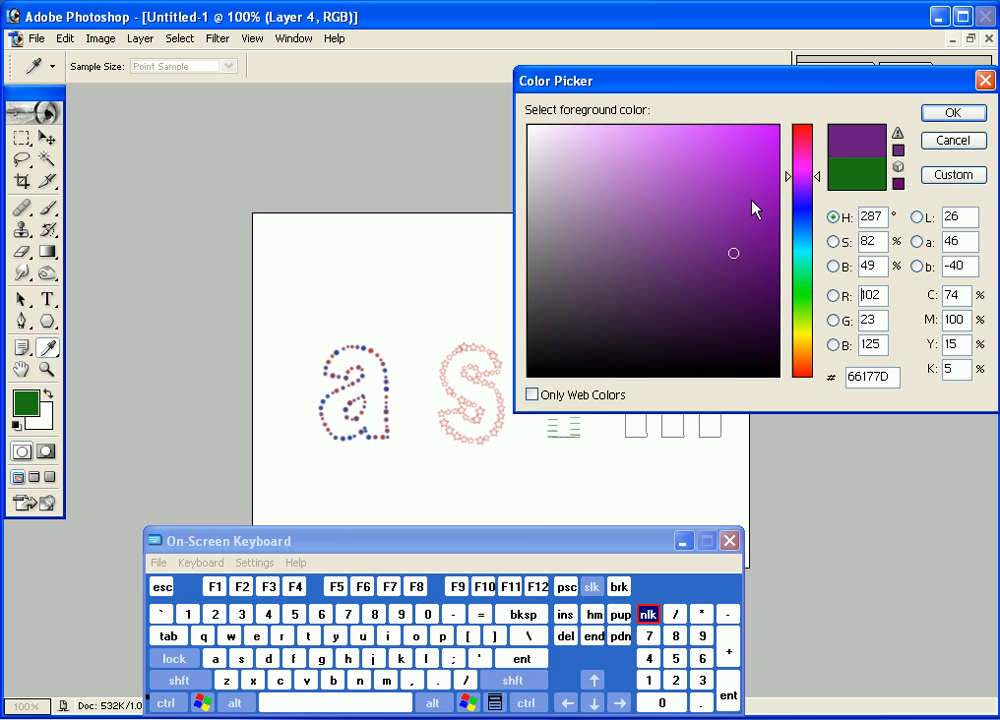
{"action": "left_click", "coordinate": [953, 115]}
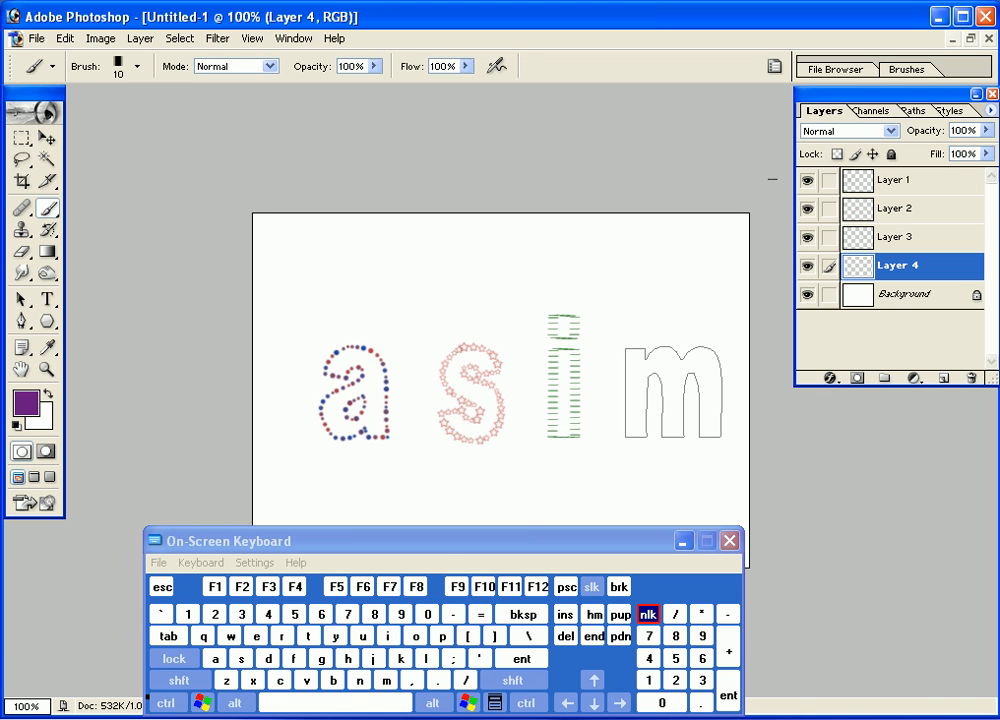
- Choose the 38 px X-shaped brush tip, set its spacing to 118% and reduce its diameter to 13 px
{"action": "left_click", "coordinate": [47, 138]}
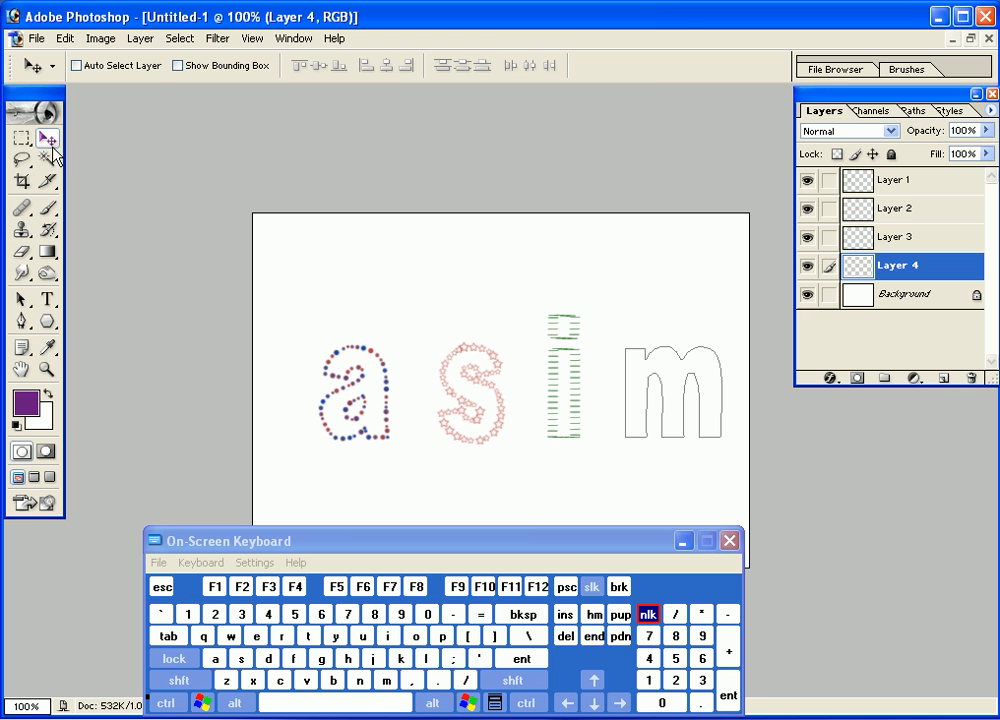
{"action": "left_click", "coordinate": [47, 207]}
{"action": "left_click", "coordinate": [905, 70]}
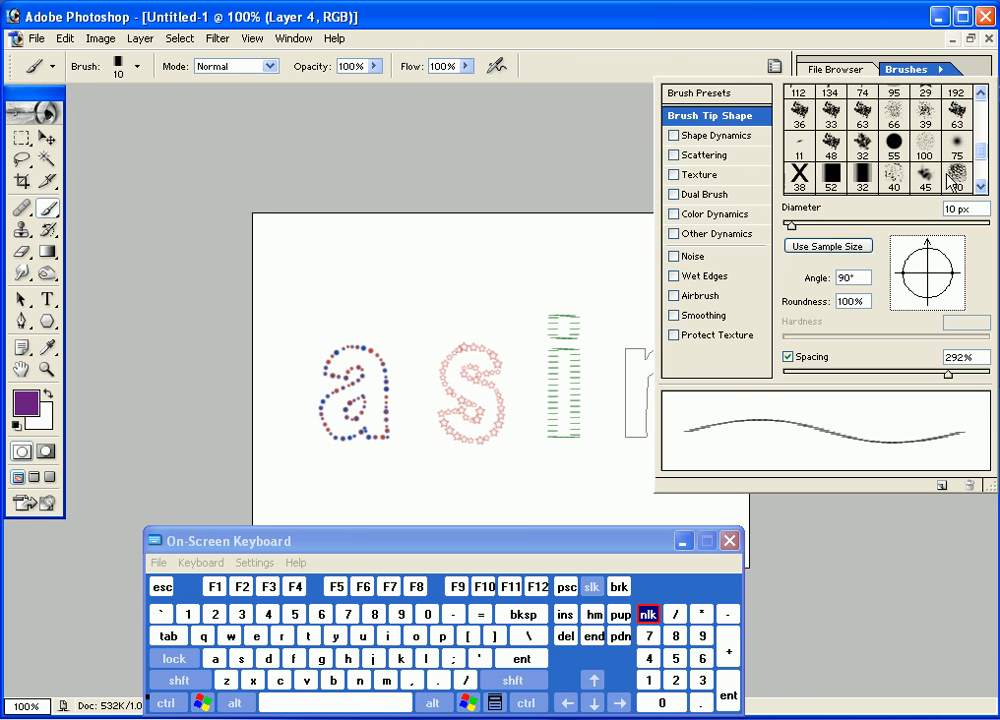
{"action": "left_click", "coordinate": [799, 187]}
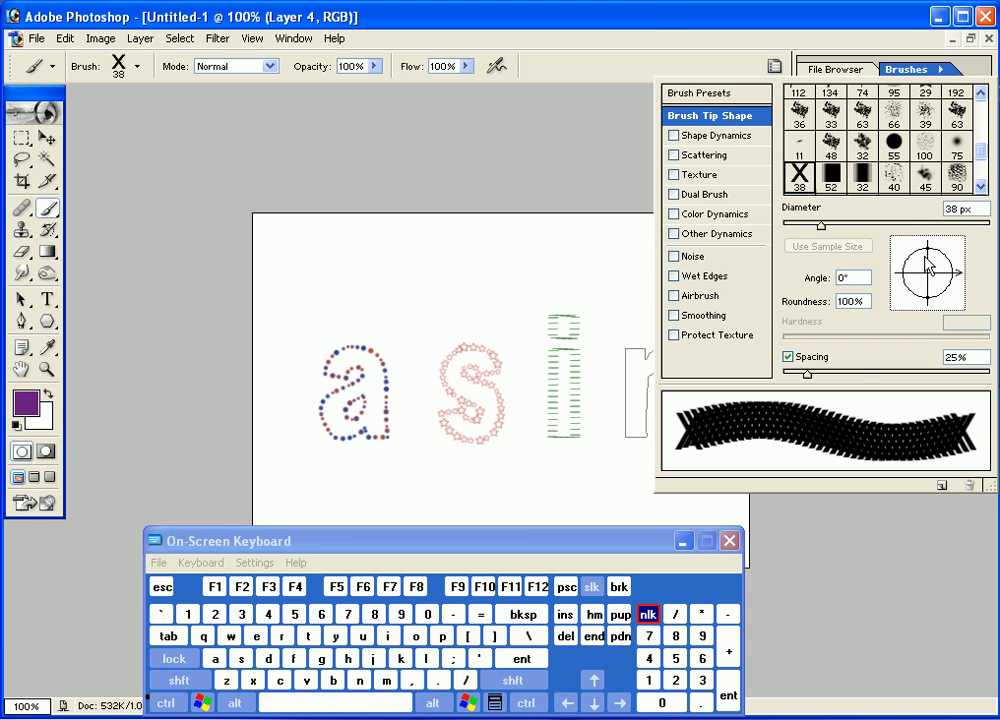
{"action": "mouse_move", "coordinate": [807, 375]}
{"action": "left_mouse_down"}
{"action": "mouse_move", "coordinate": [795, 373]}
{"action": "mouse_move", "coordinate": [899, 375]}
{"action": "left_mouse_up"}
{"action": "left_click_drag", "start_coordinate": [898, 378], "coordinate": [896, 378]}
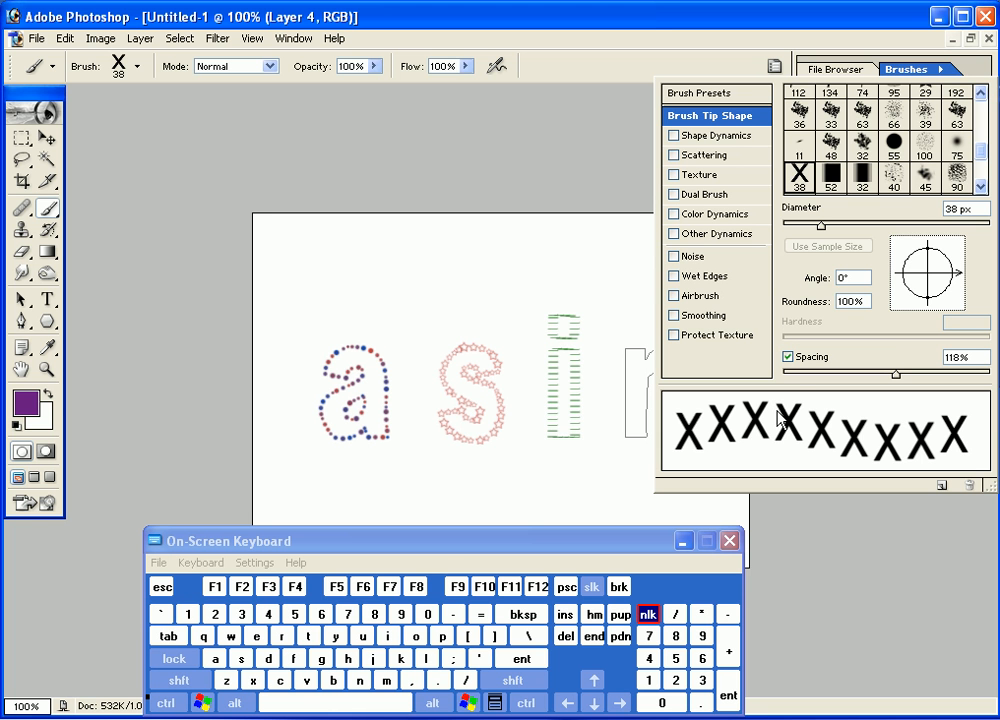
{"action": "left_click", "coordinate": [745, 92]}
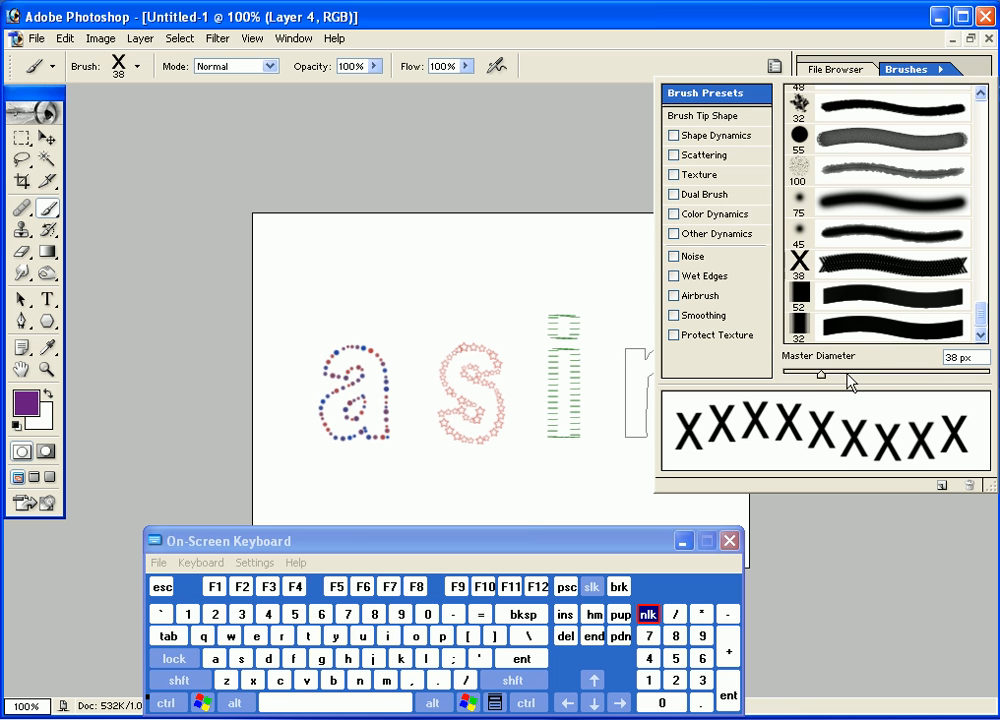
{"action": "left_click_drag", "start_coordinate": [821, 378], "coordinate": [795, 380]}
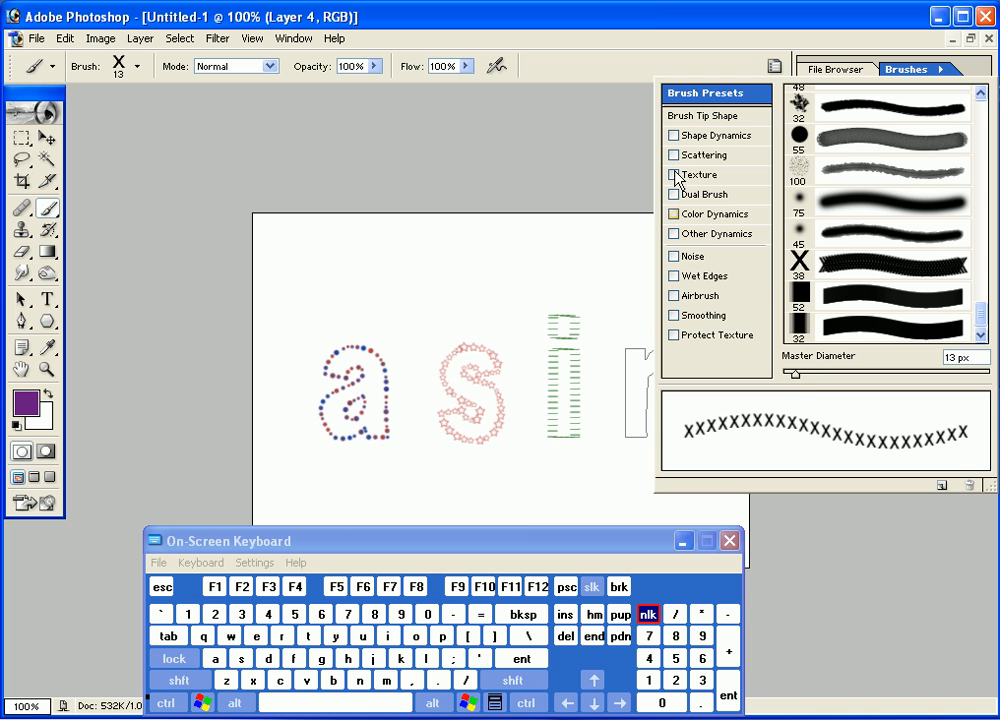
- Set the X brush tip's angle to 90° and its spacing to 173%
{"action": "left_click", "coordinate": [700, 116]}
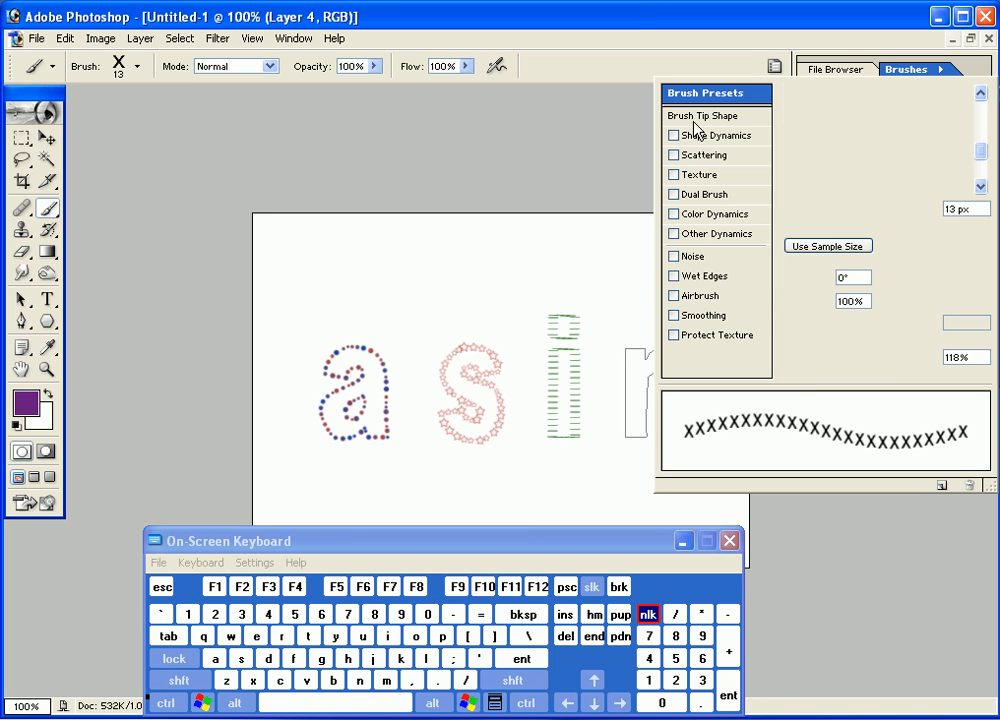
{"action": "left_click", "coordinate": [842, 280]}
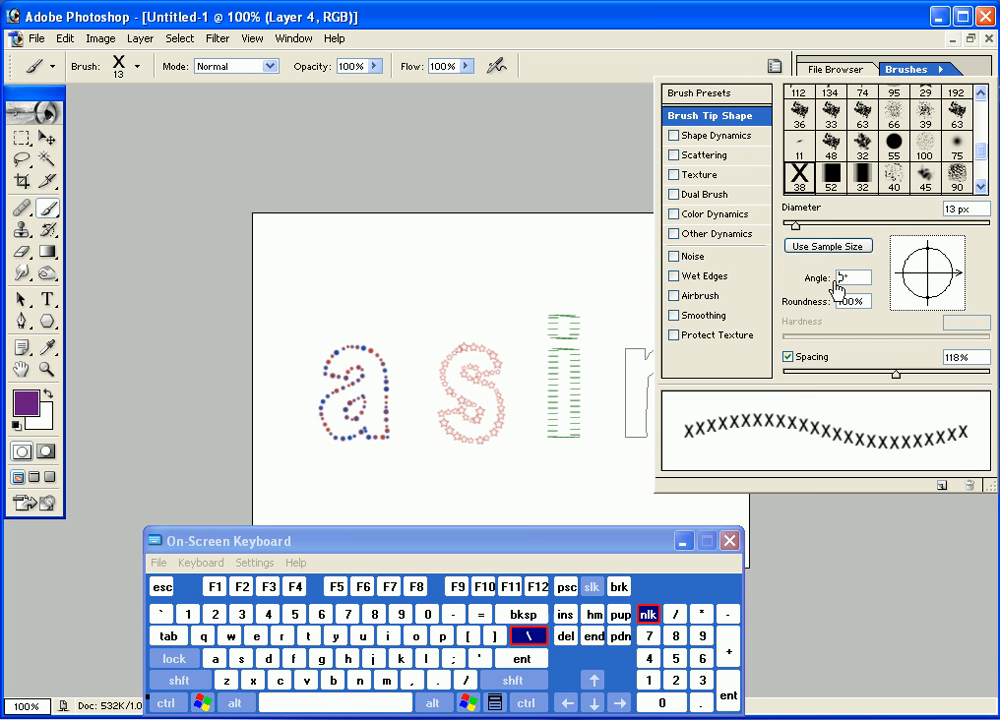
{"action": "left_click", "coordinate": [700, 636]}
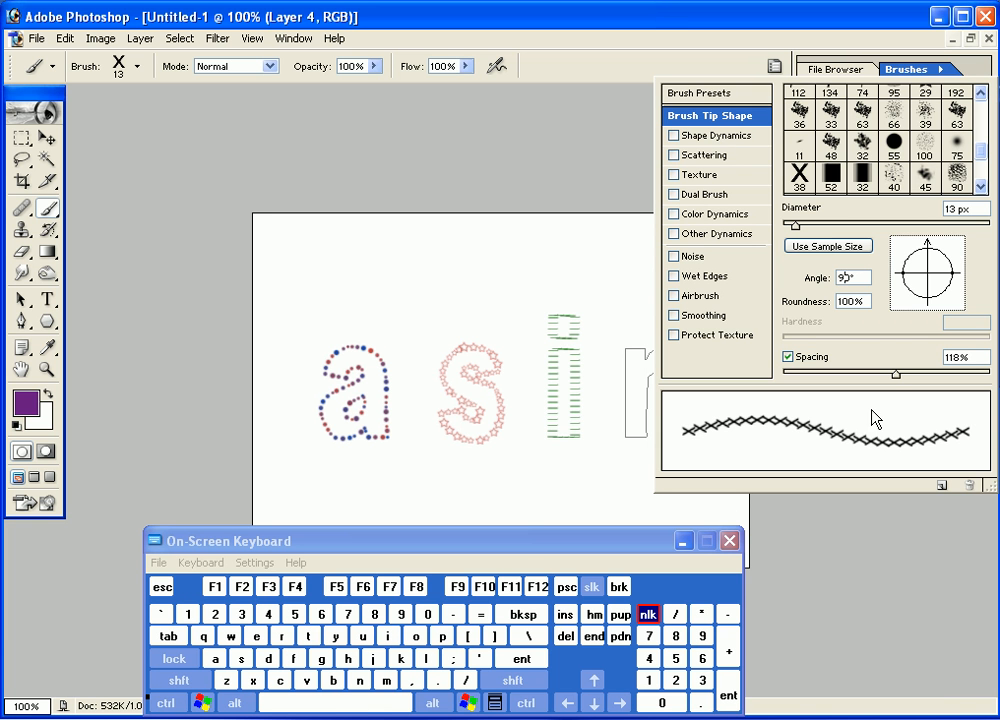
{"action": "left_click_drag", "start_coordinate": [895, 375], "coordinate": [924, 379]}
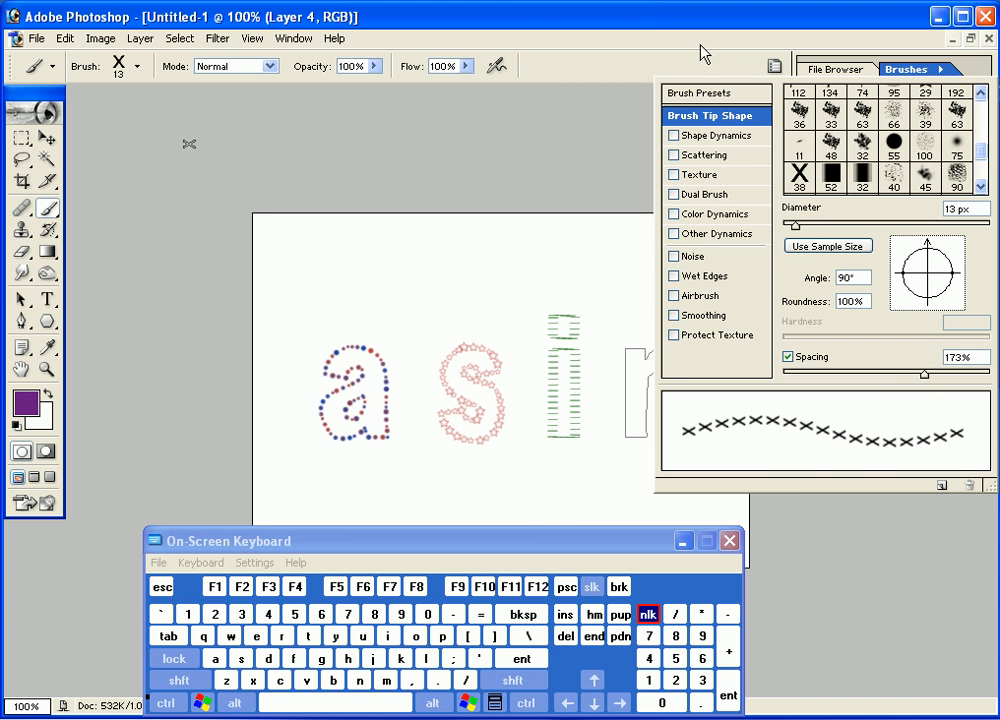
- Try stroking the letter m's work path on Layer 4 with the Brush, without Simulate Pressure
{"action": "left_click", "coordinate": [21, 320]}
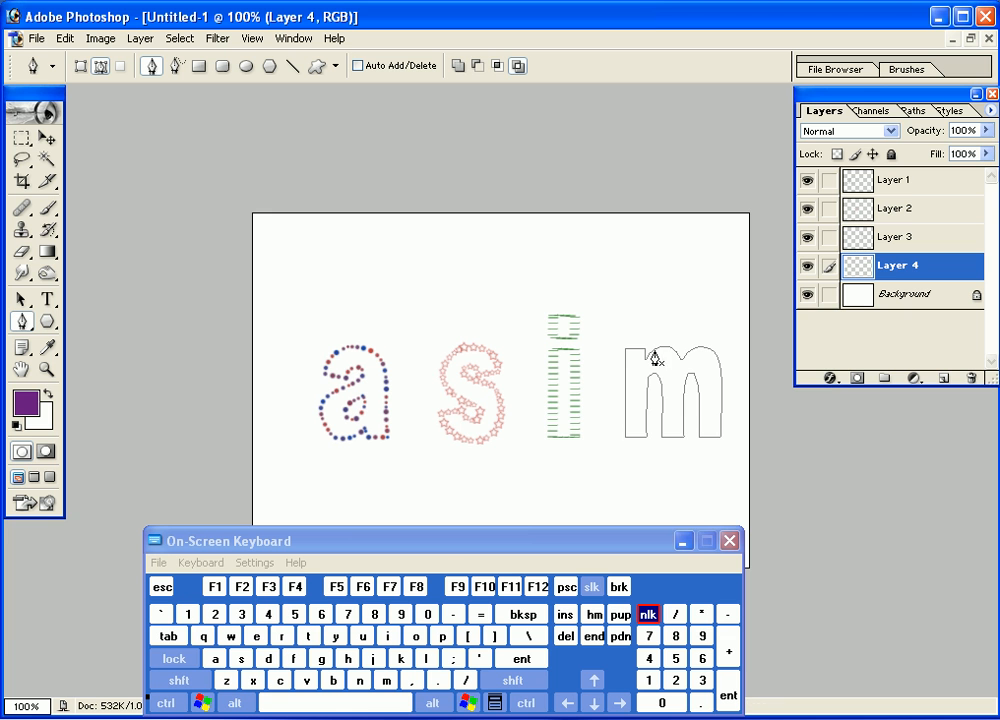
{"action": "right_click", "coordinate": [677, 354]}
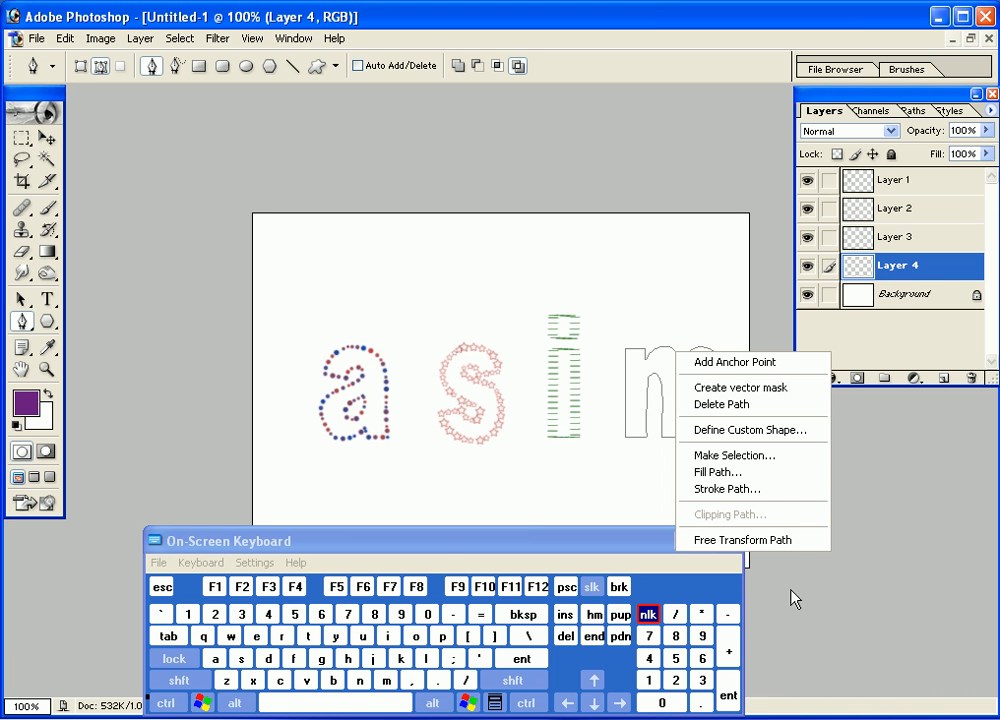
{"action": "left_click", "coordinate": [782, 490]}
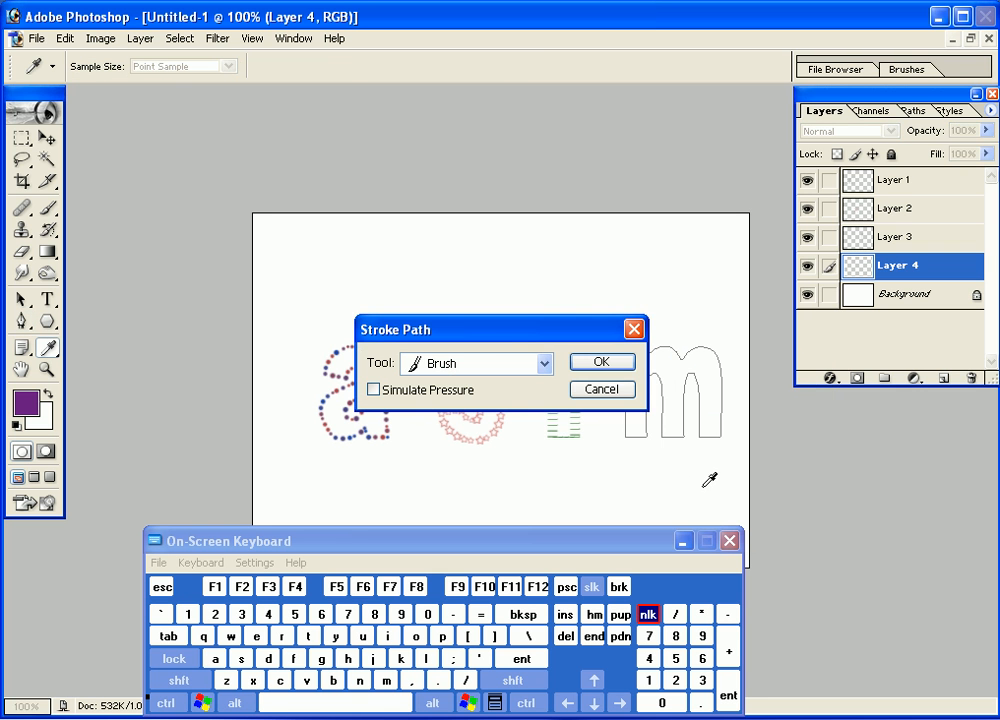
{"action": "left_click", "coordinate": [630, 365]}
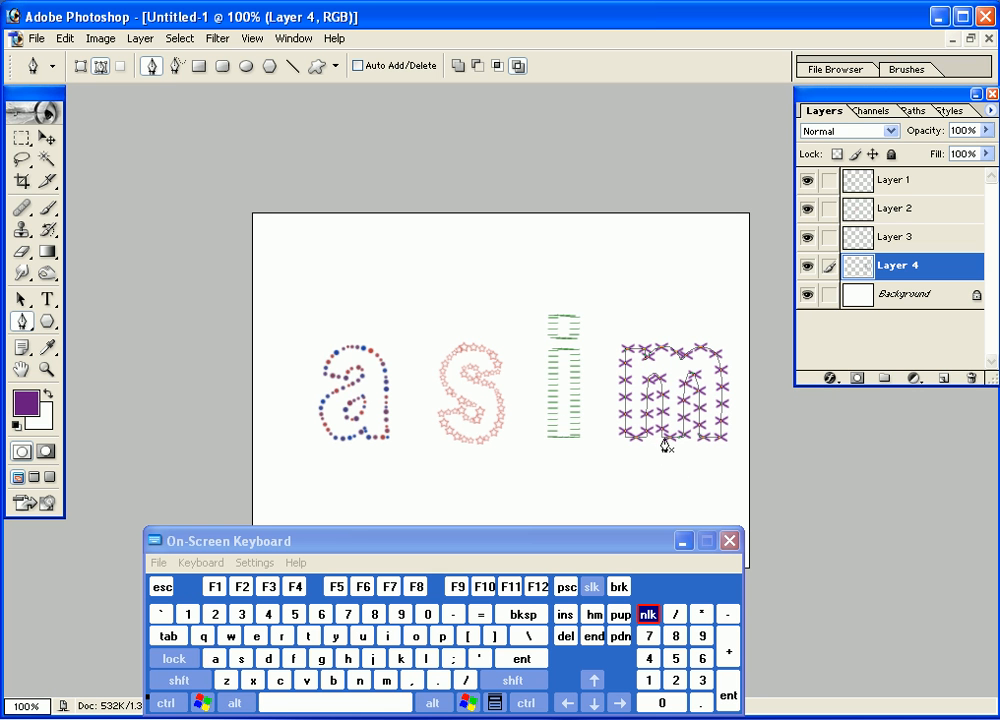
- Examine the stroked letter m at 200%, uncovering it from the Layers palette, and undo the stroke
{"action": "left_click", "coordinate": [47, 372]}
{"action": "left_click", "coordinate": [693, 403]}
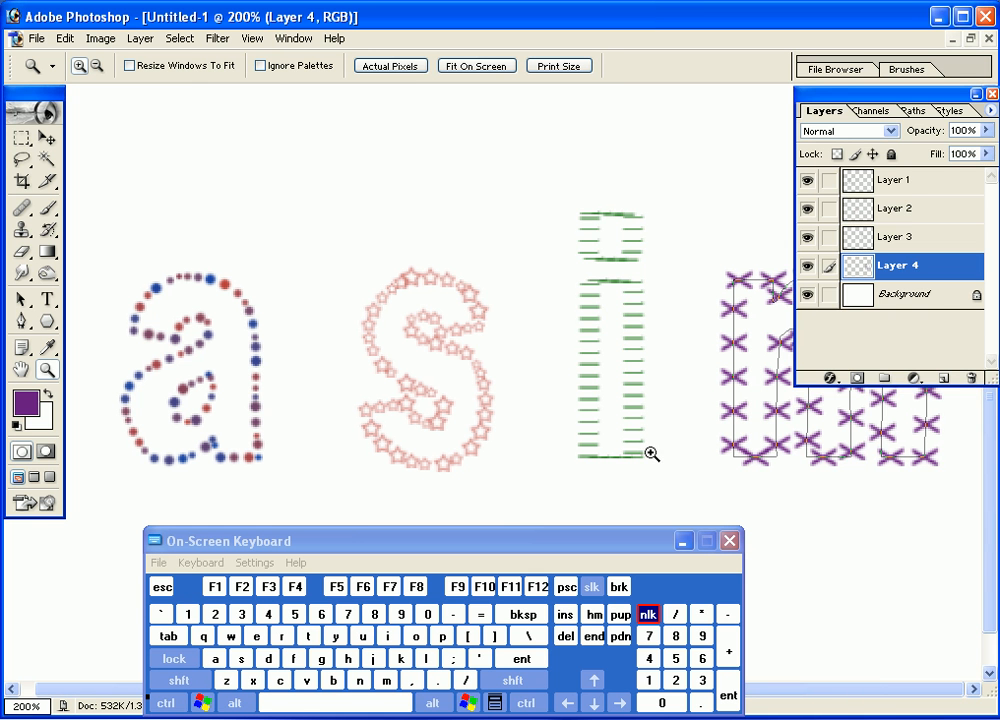
{"action": "left_click_drag", "start_coordinate": [815, 92], "coordinate": [438, 91]}
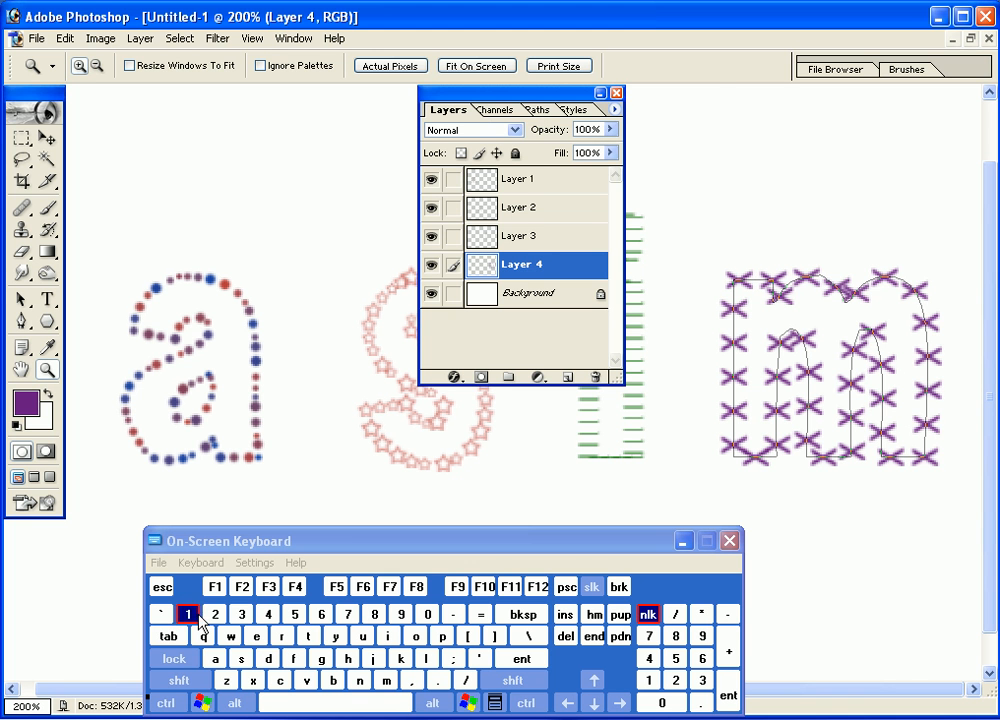
{"action": "left_click", "coordinate": [222, 681], "text": "ctrl"}
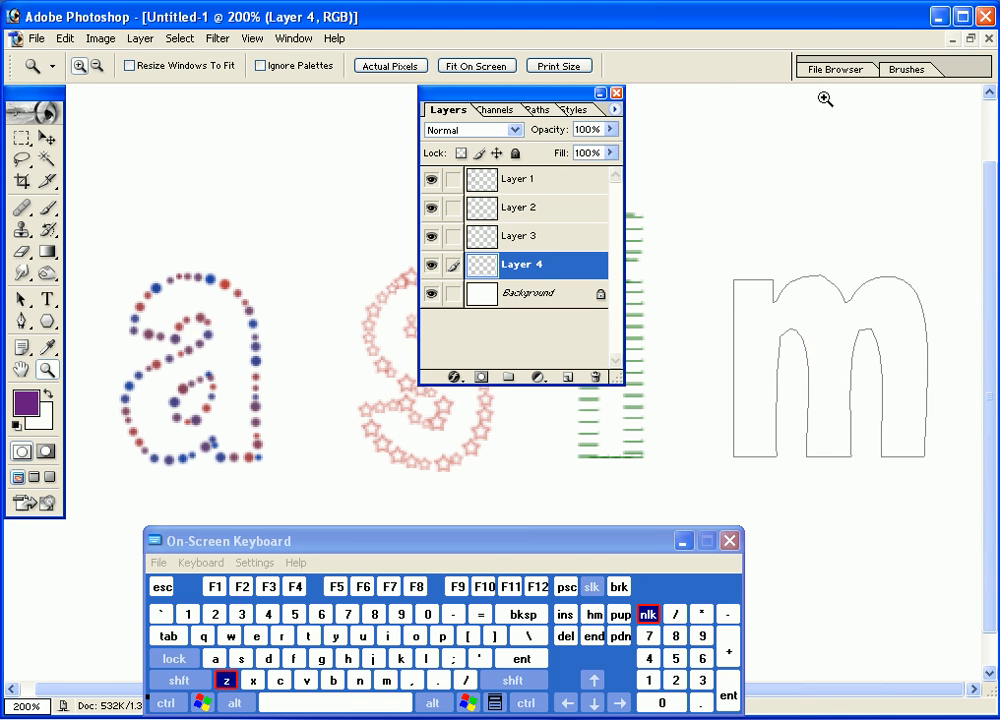
- Set the X brush tip's diameter to 10 px and its spacing to 150%
{"action": "left_click", "coordinate": [47, 207]}
{"action": "left_click", "coordinate": [906, 70]}
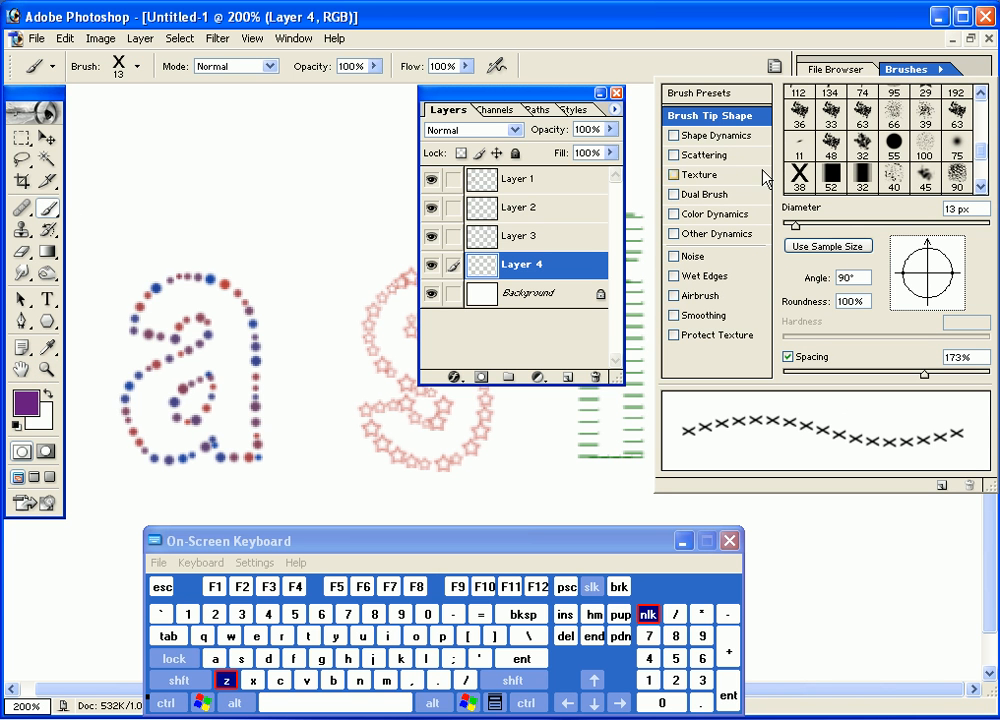
{"action": "left_click", "coordinate": [729, 101]}
{"action": "left_click_drag", "start_coordinate": [794, 378], "coordinate": [791, 377]}
{"action": "left_click", "coordinate": [727, 116]}
{"action": "left_click_drag", "start_coordinate": [923, 373], "coordinate": [912, 373]}
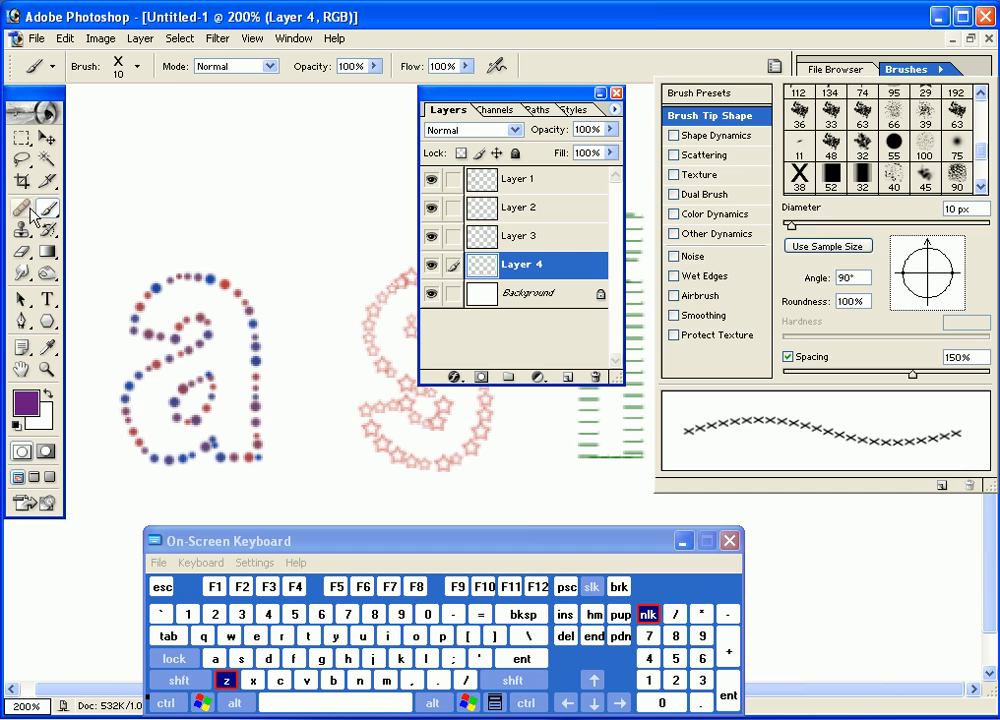
- Stroke the letter m's work path on Layer 4 with the X-shaped brush and delete the work path
{"action": "left_click", "coordinate": [21, 321]}
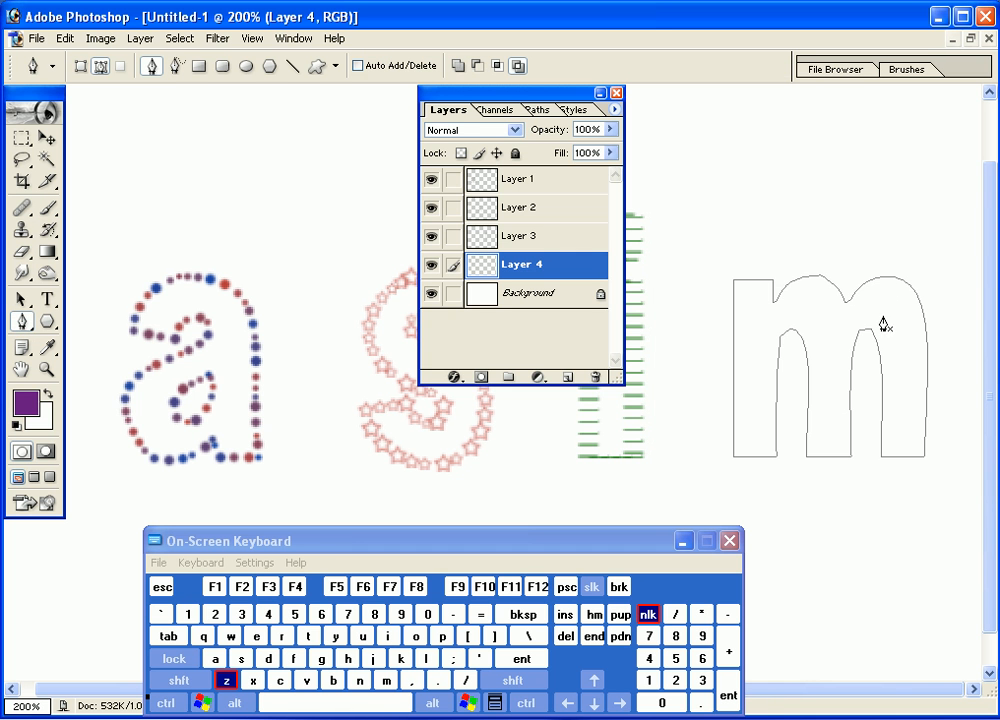
{"action": "right_click", "coordinate": [887, 284]}
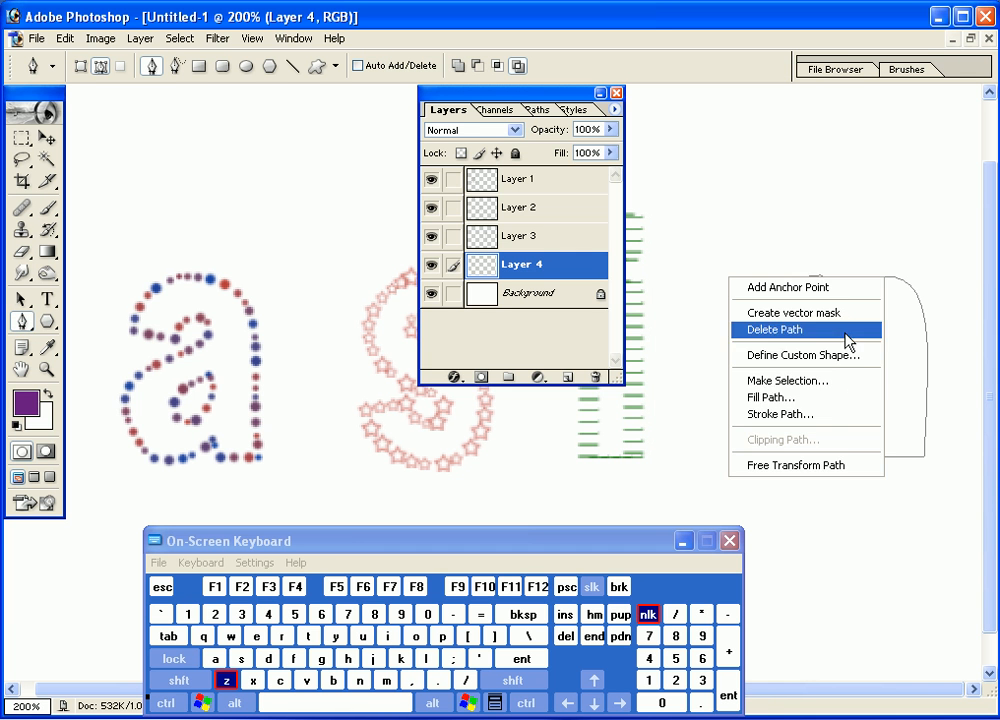
{"action": "left_click", "coordinate": [815, 414]}
{"action": "left_click", "coordinate": [590, 362]}
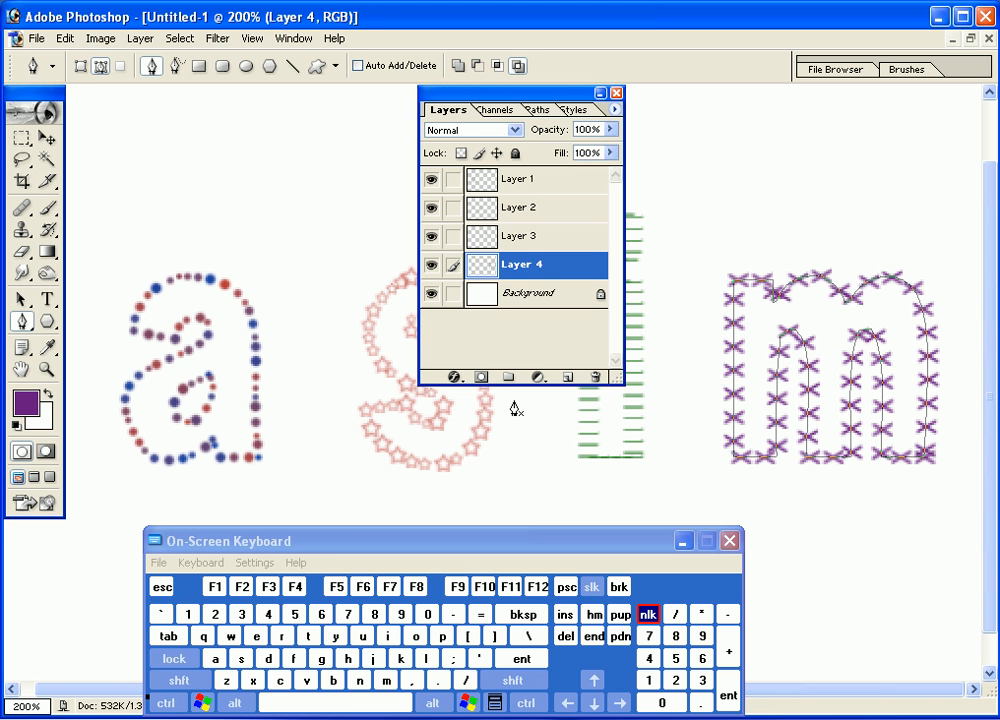
{"action": "left_click", "coordinate": [536, 109]}
{"action": "left_click_drag", "start_coordinate": [523, 147], "coordinate": [590, 377]}
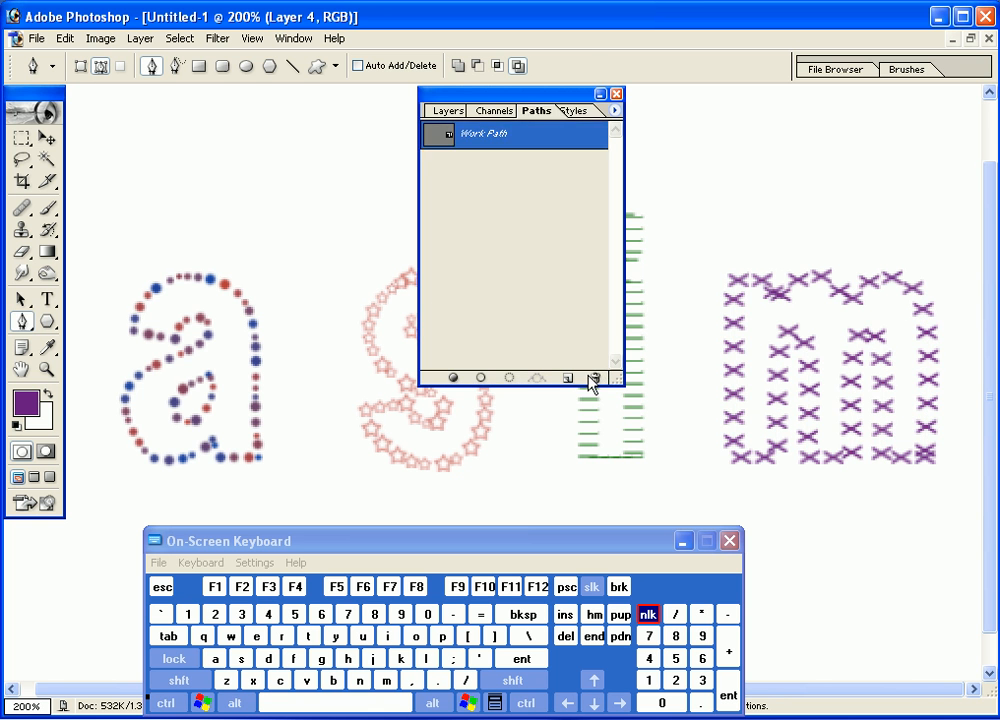
- Examine all four decorated letters at 100%, with the Layers palette moved clear of the artwork
{"action": "double_click", "coordinate": [47, 369]}
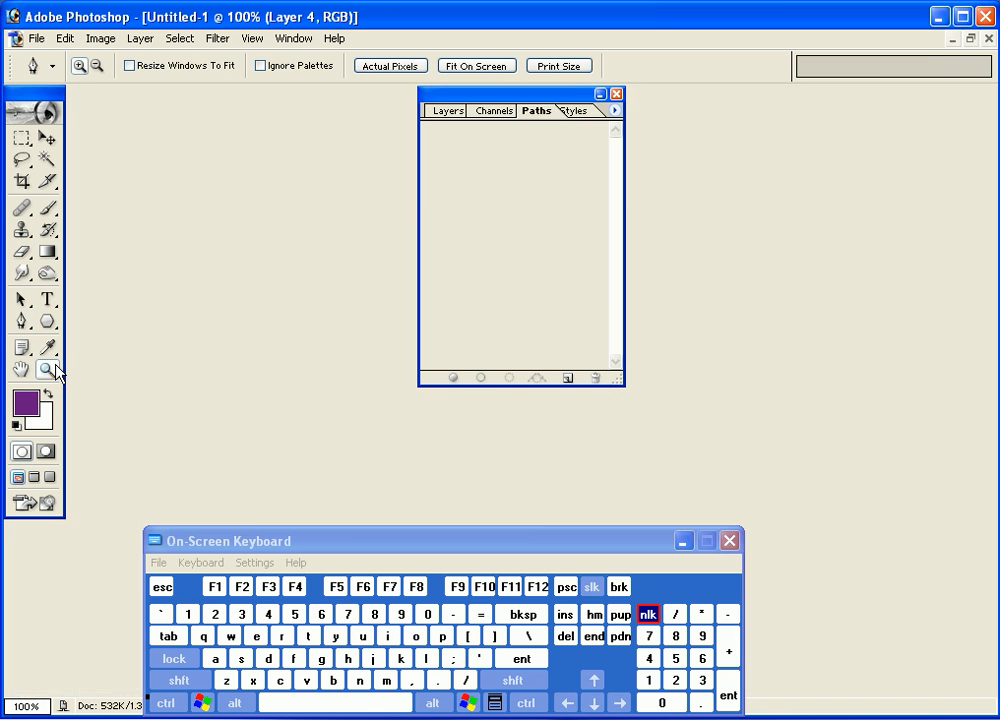
{"action": "left_click", "coordinate": [447, 111]}
{"action": "left_click_drag", "start_coordinate": [502, 104], "coordinate": [846, 148]}
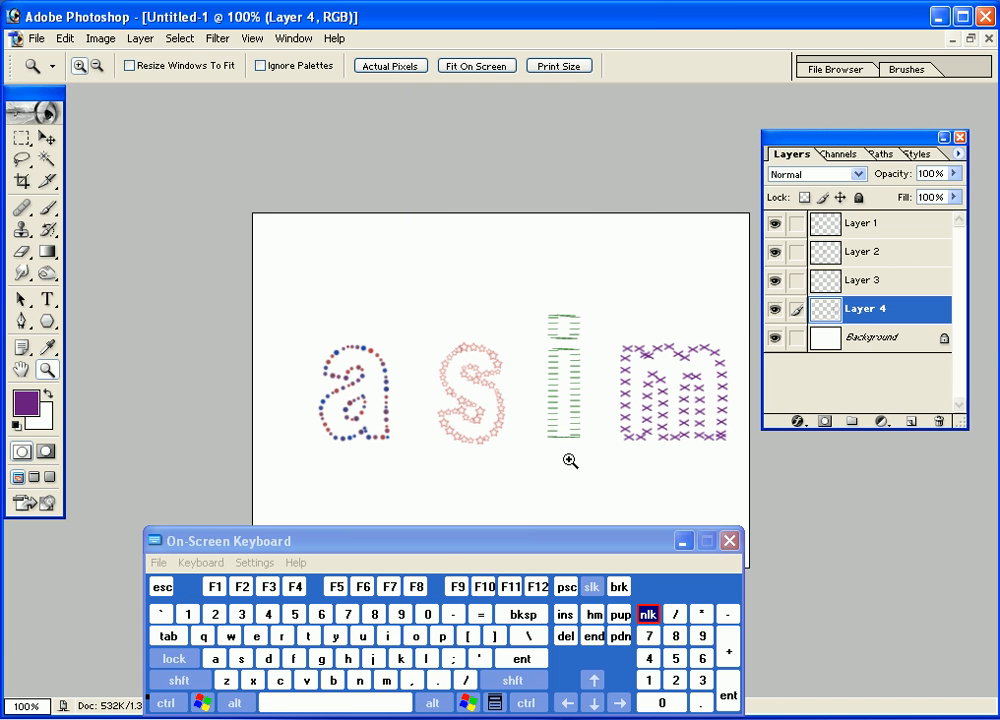
{"action": "left_click", "coordinate": [47, 137]}
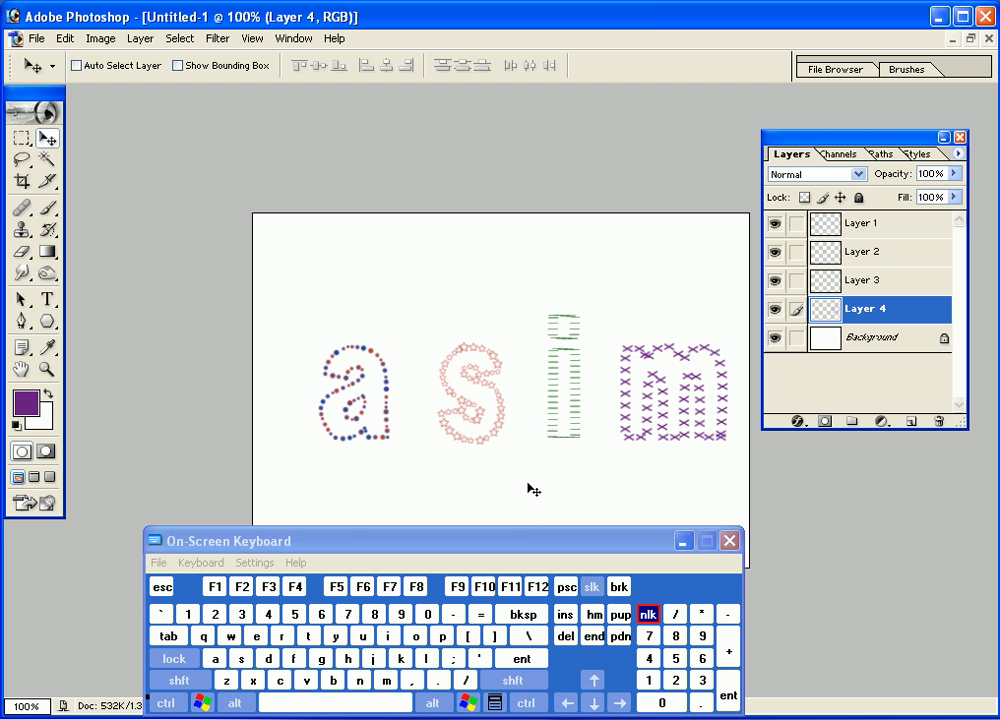
{"action": "left_click_drag", "start_coordinate": [516, 535], "coordinate": [578, 508]}
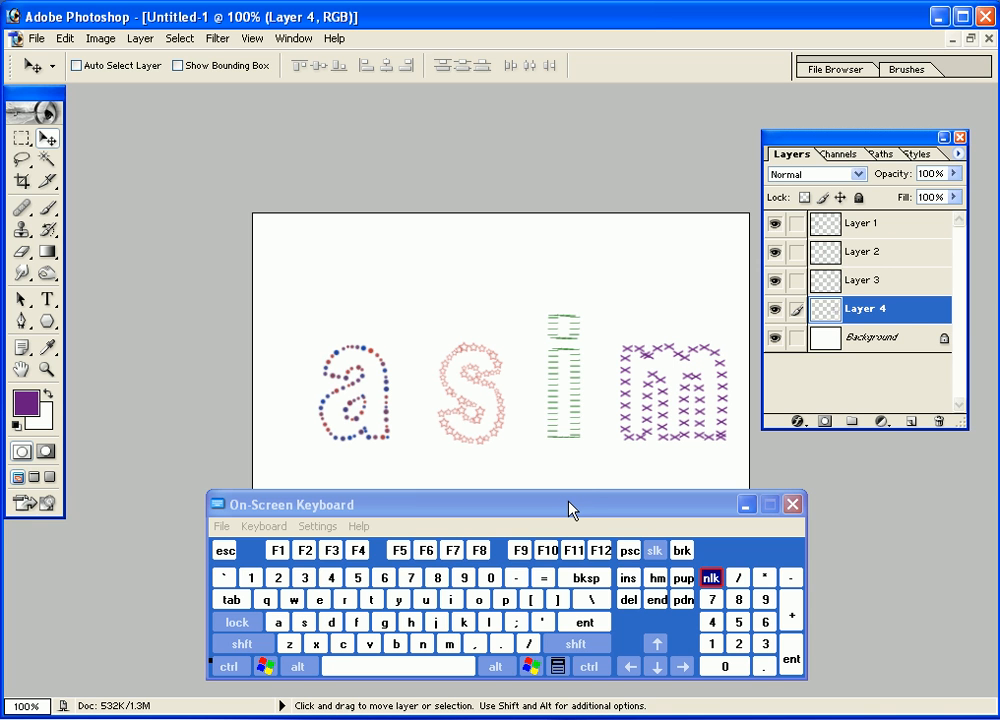